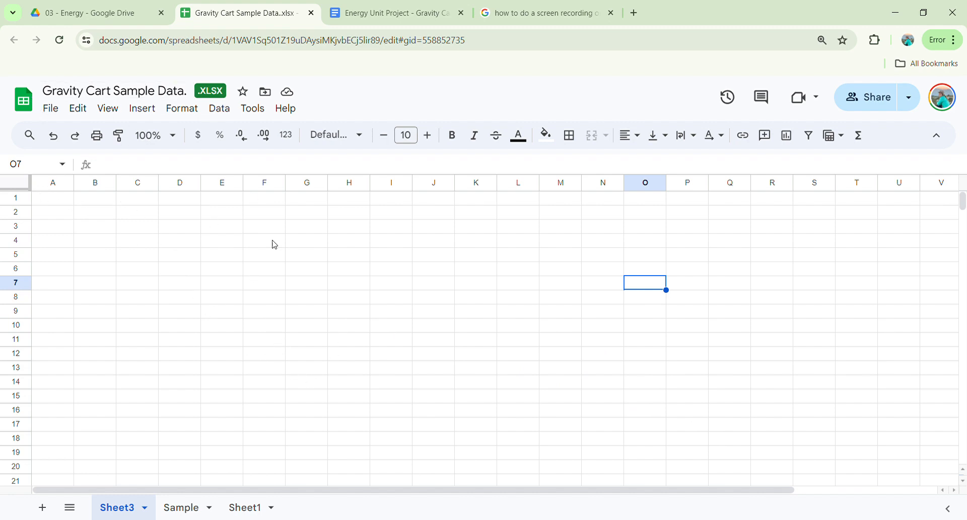
- Remove the trailing period from the file title so it reads Gravity Cart Sample Data
{"action": "left_click", "coordinate": [192, 91]}
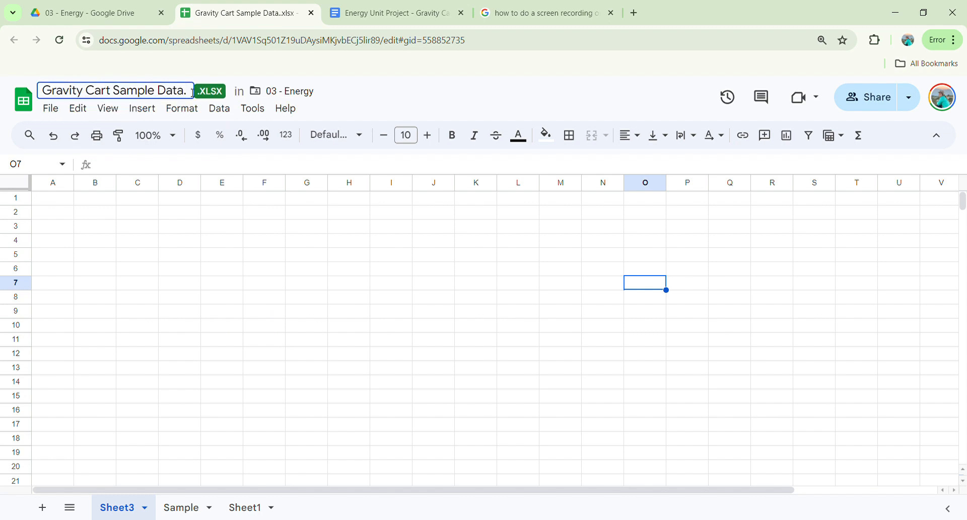
{"action": "key", "text": "BackSpace"}
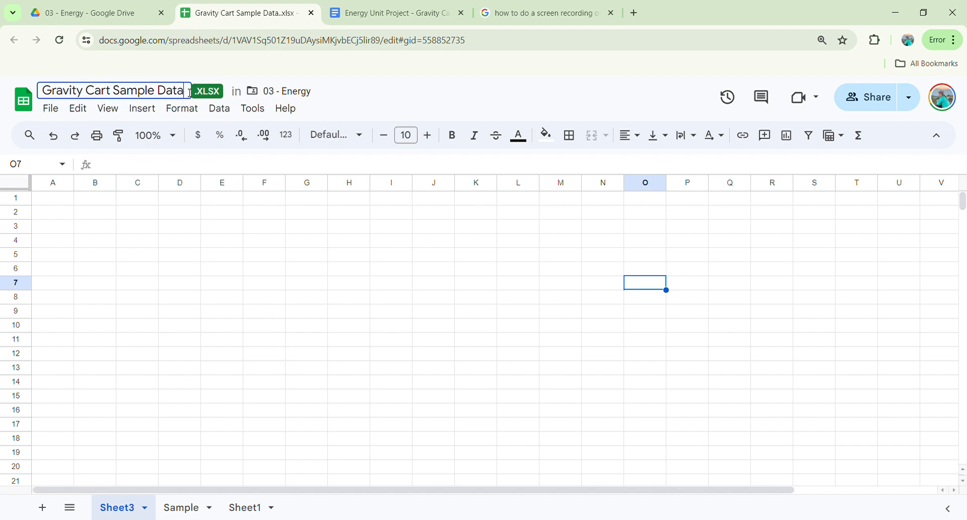
{"action": "left_click", "coordinate": [324, 272]}
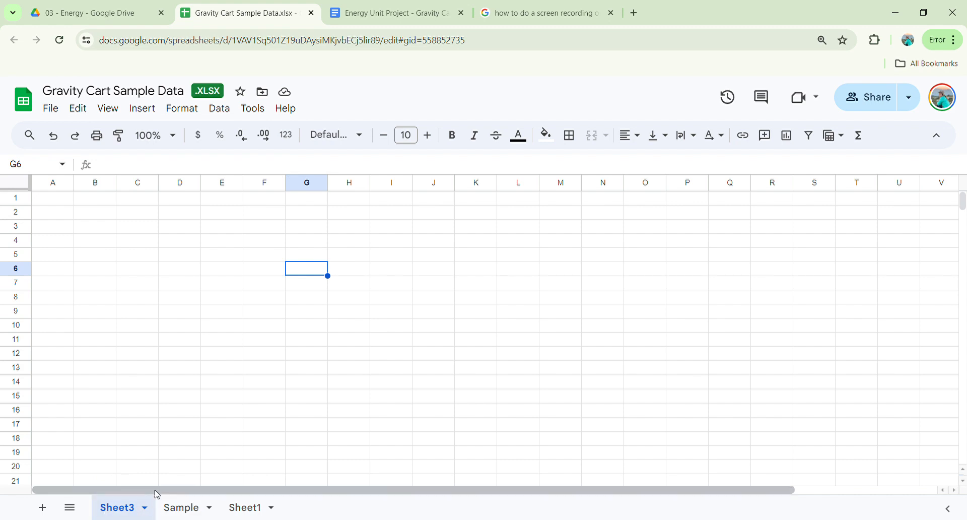
- Rename the blank sheet Sheet3 as Gravity Cart
{"action": "right_click", "coordinate": [122, 508]}
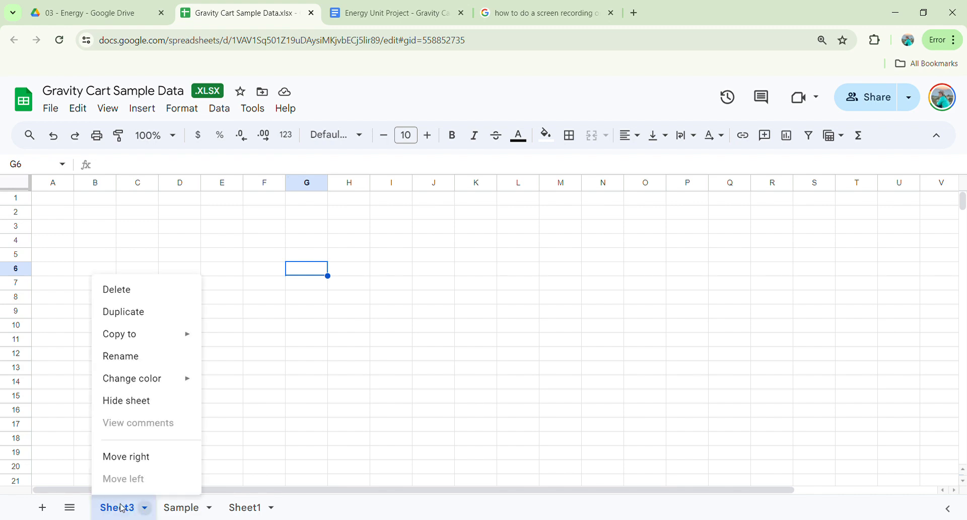
{"action": "left_click", "coordinate": [132, 360]}
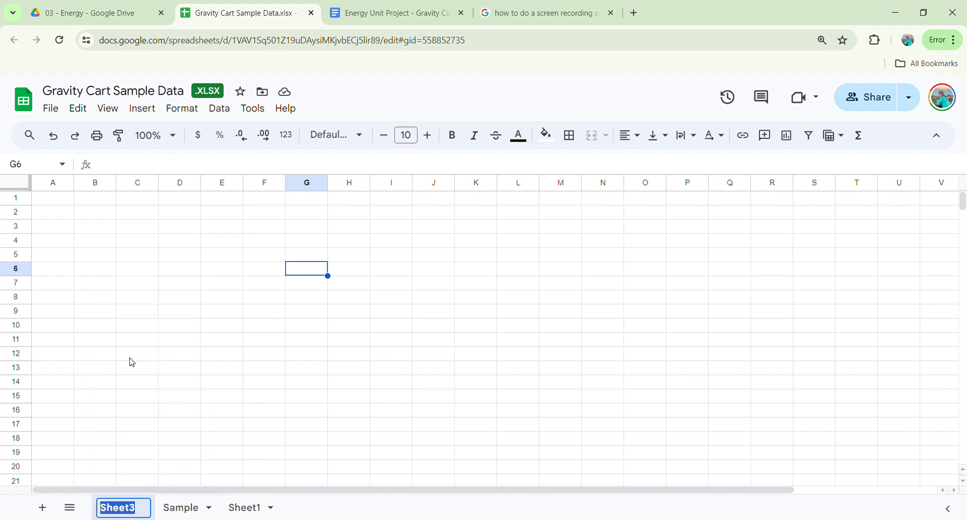
{"action": "type", "text": "Gra"}
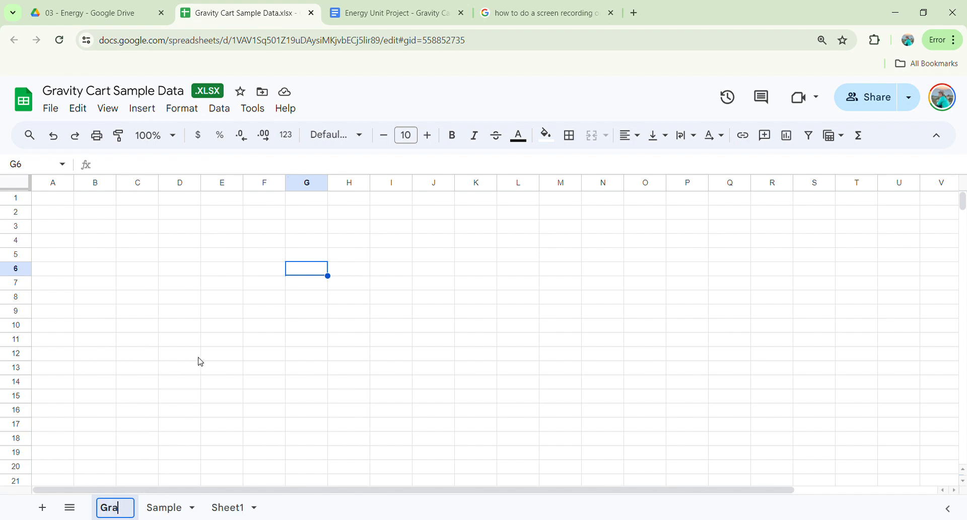
{"action": "type", "text": "vity Cart"}
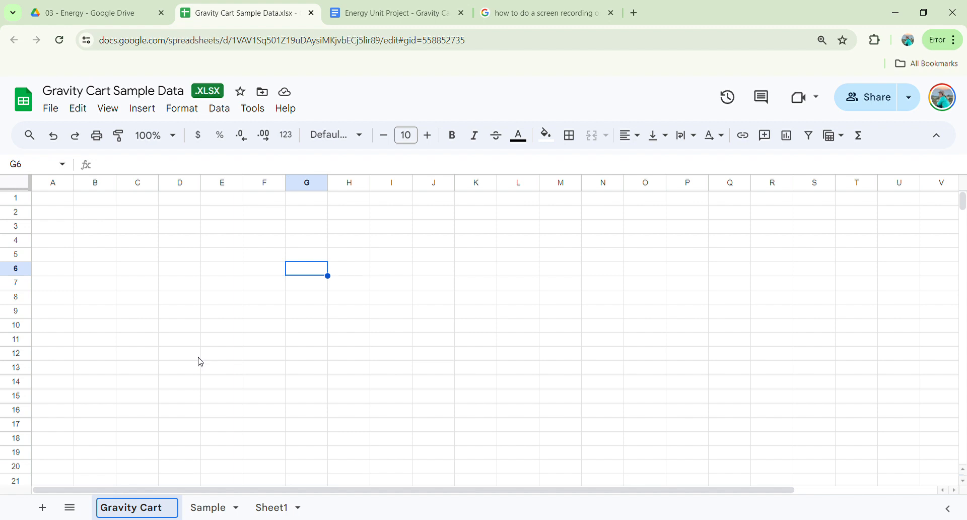
{"action": "left_click", "coordinate": [199, 358]}
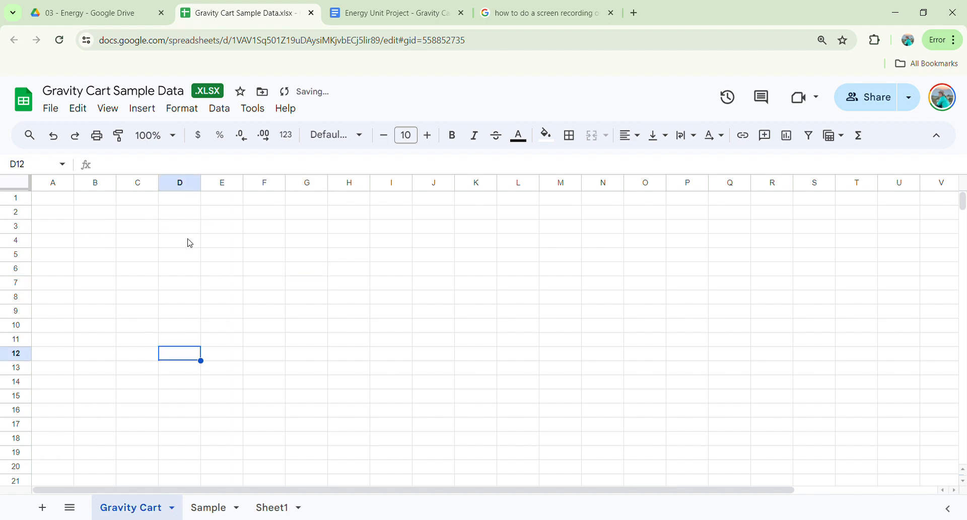
- Enter the headers Time in A1 and Distance (m) in B1, and widen column B to fit its header
{"action": "left_click", "coordinate": [61, 200]}
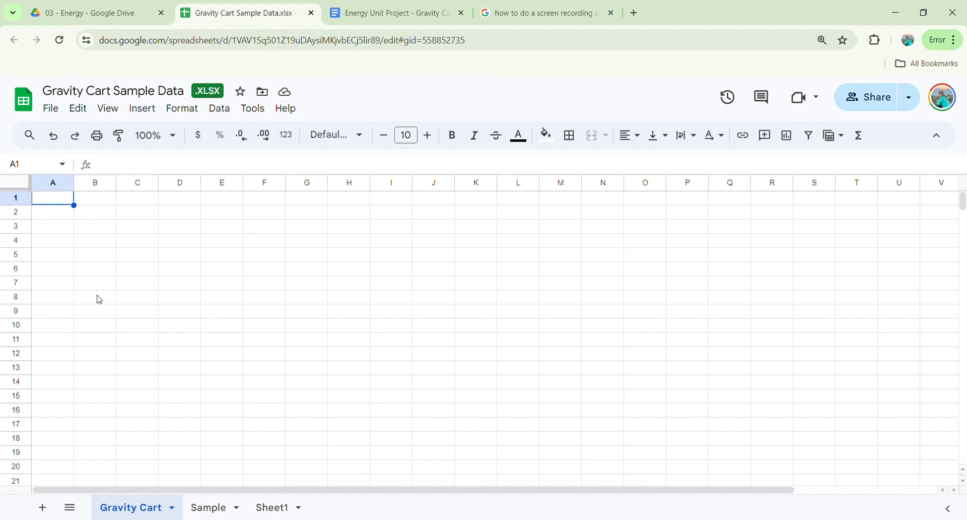
{"action": "double_click", "coordinate": [56, 201]}
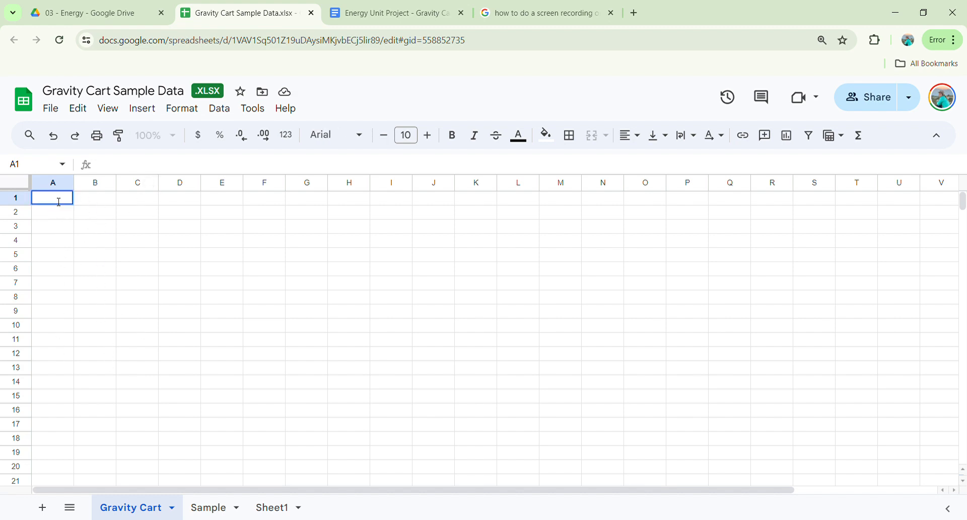
{"action": "type", "text": "Time"}
{"action": "key", "text": "Return"}
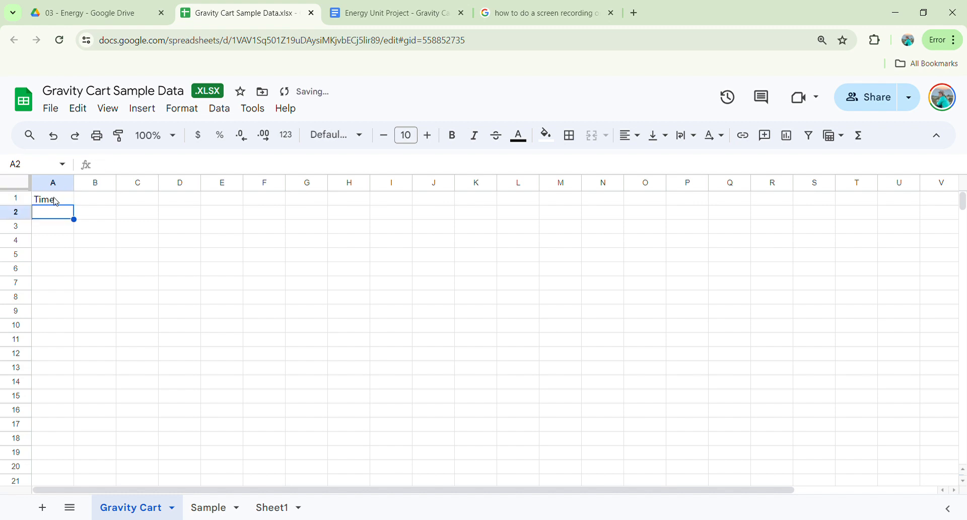
{"action": "double_click", "coordinate": [93, 199]}
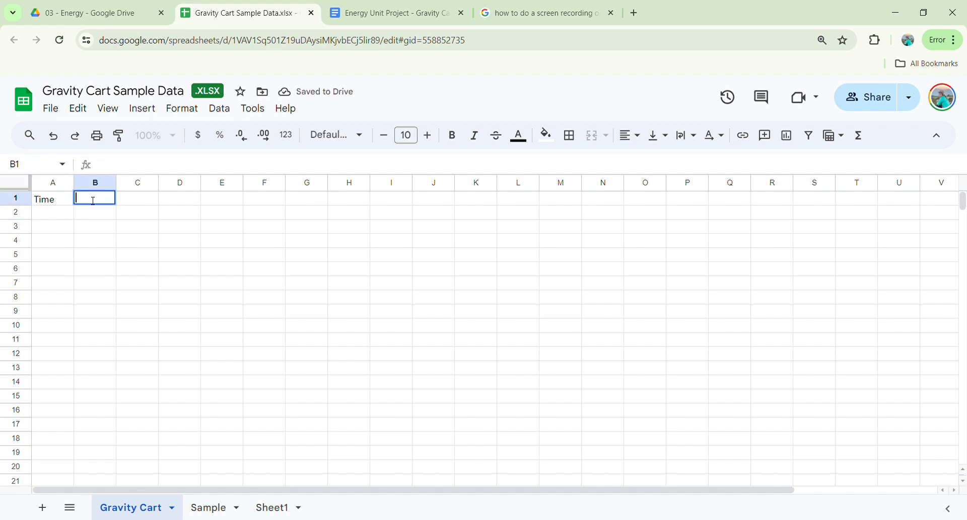
{"action": "type", "text": "Distance (m)"}
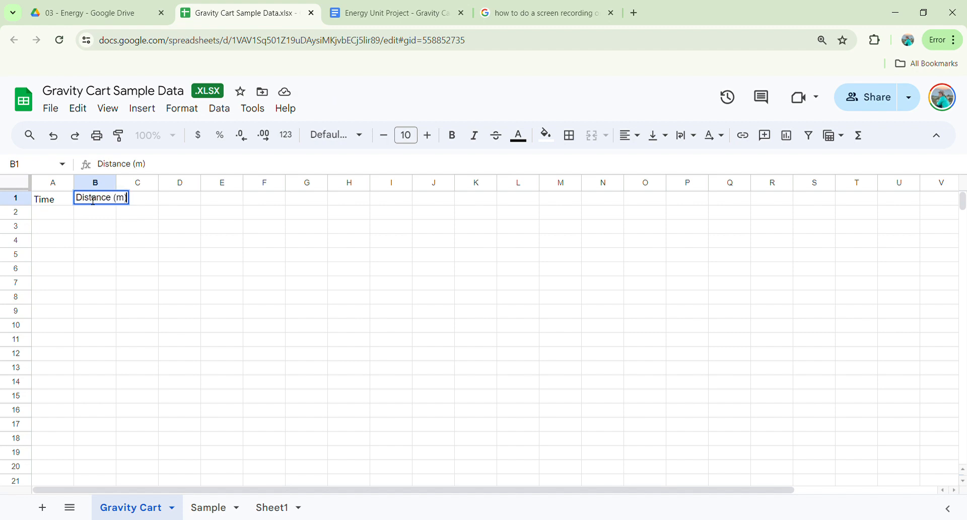
{"action": "key", "text": "Return"}
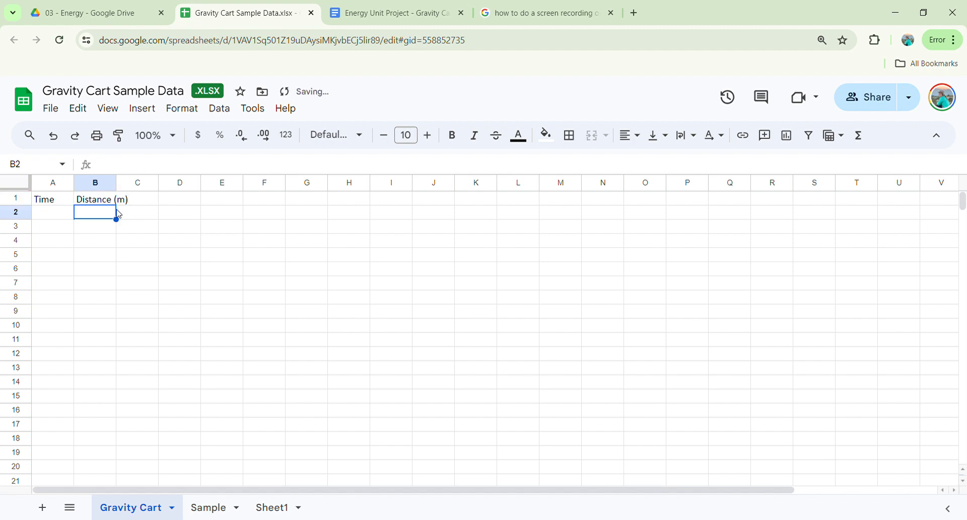
{"action": "left_click_drag", "start_coordinate": [118, 185], "coordinate": [135, 184]}
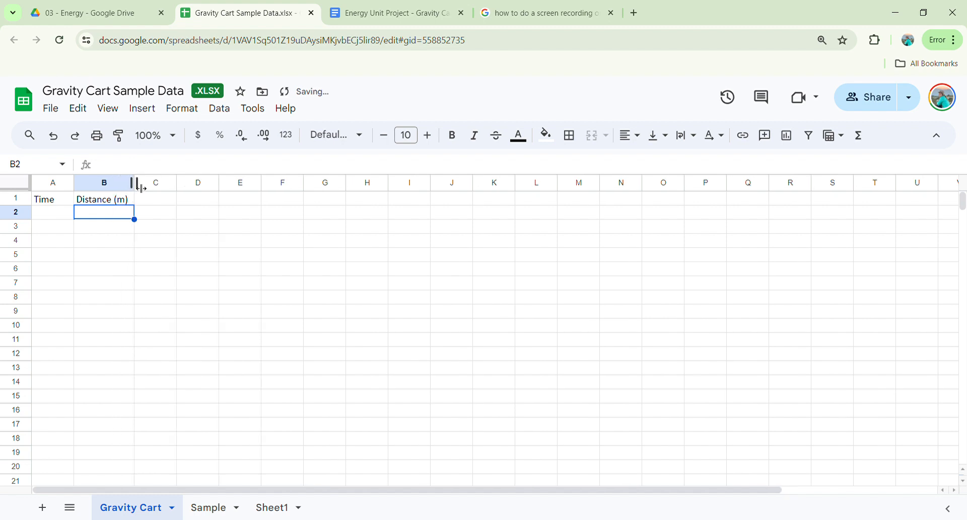
- Enter 0 as the first distance value in B2
{"action": "left_click", "coordinate": [174, 227]}
{"action": "left_click", "coordinate": [122, 214]}
{"action": "type", "text": "0"}
{"action": "key", "text": "Return"}
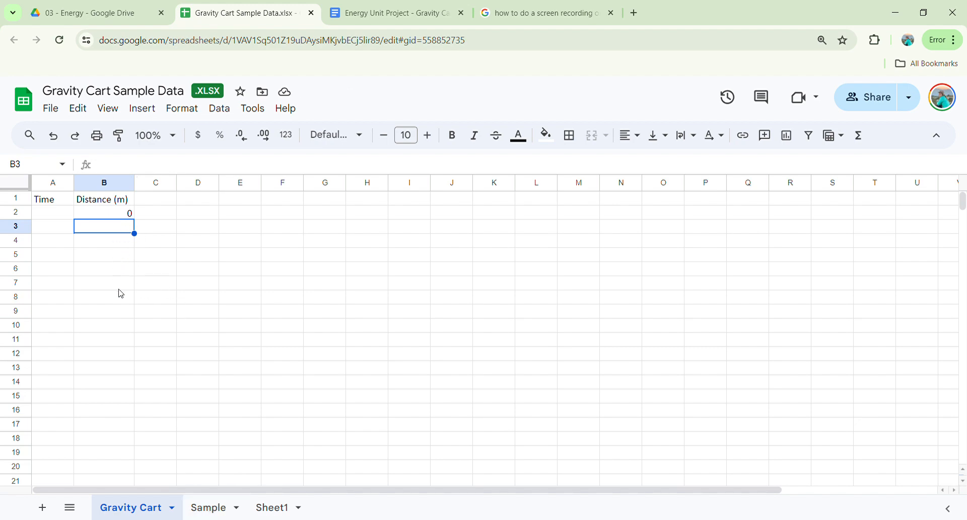
- Copy the Position (m) column from the Sample sheet into column B of the Gravity Cart sheet
{"action": "left_click", "coordinate": [216, 506]}
{"action": "left_click", "coordinate": [116, 183]}
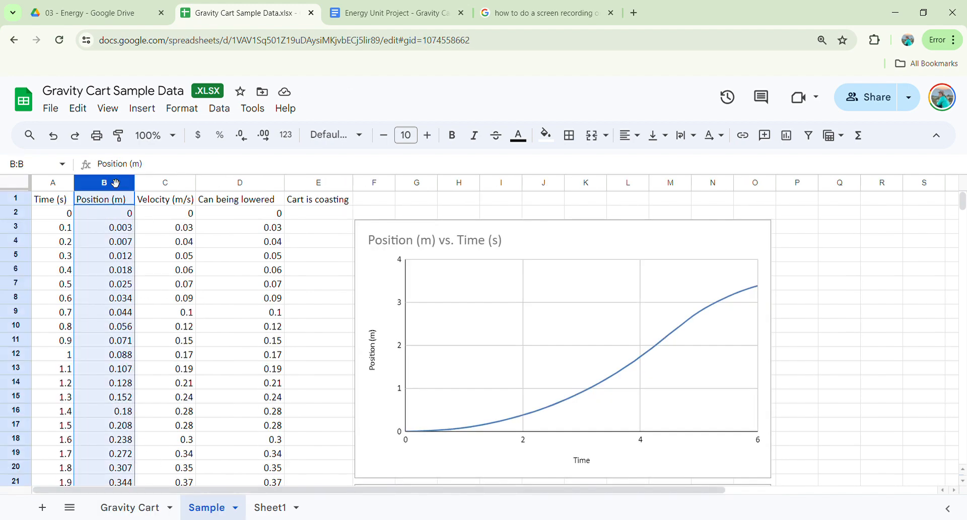
{"action": "left_click", "coordinate": [132, 507]}
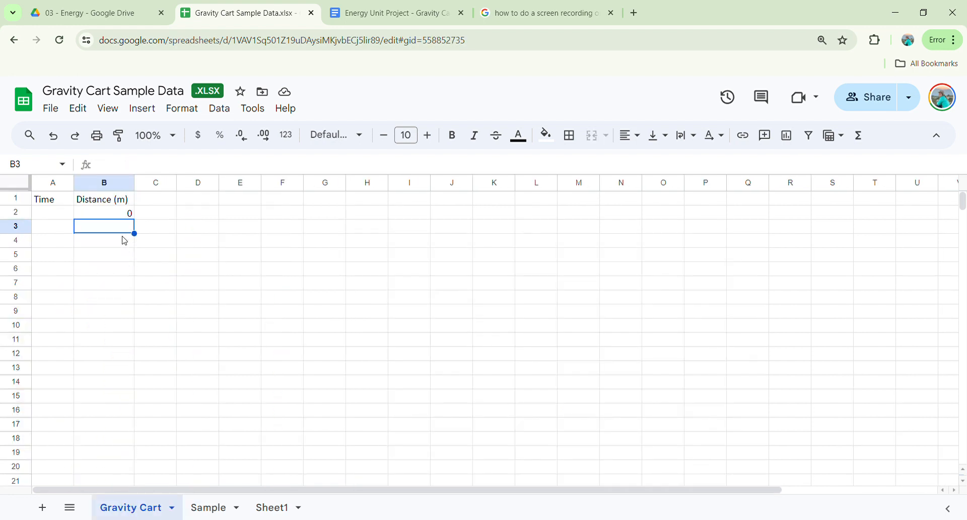
{"action": "left_click", "coordinate": [114, 185]}
{"action": "key", "text": "ctrl+v"}
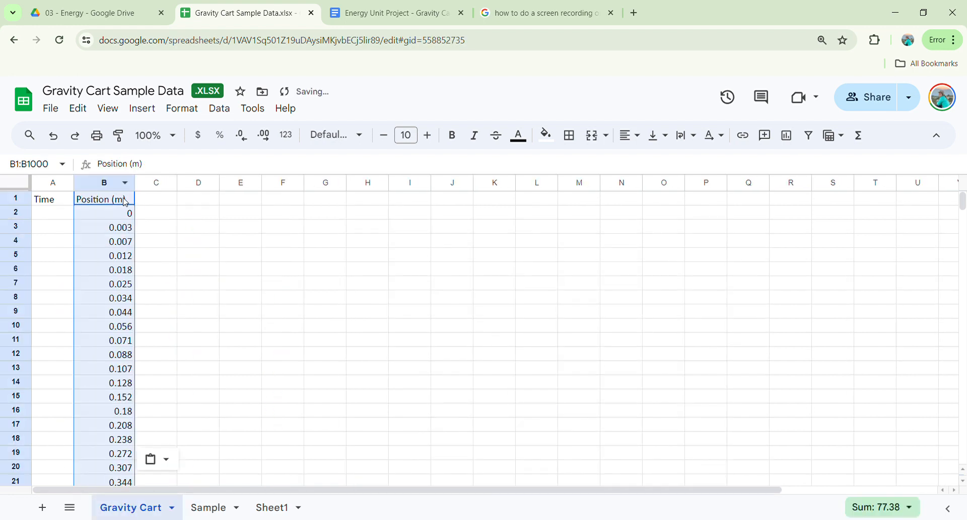
- Change the pasted header in B1 to Distance (m)
{"action": "left_click", "coordinate": [127, 203]}
{"action": "double_click", "coordinate": [107, 201]}
{"action": "left_click_drag", "start_coordinate": [107, 201], "coordinate": [82, 202]}
{"action": "type", "text": "Distance"}
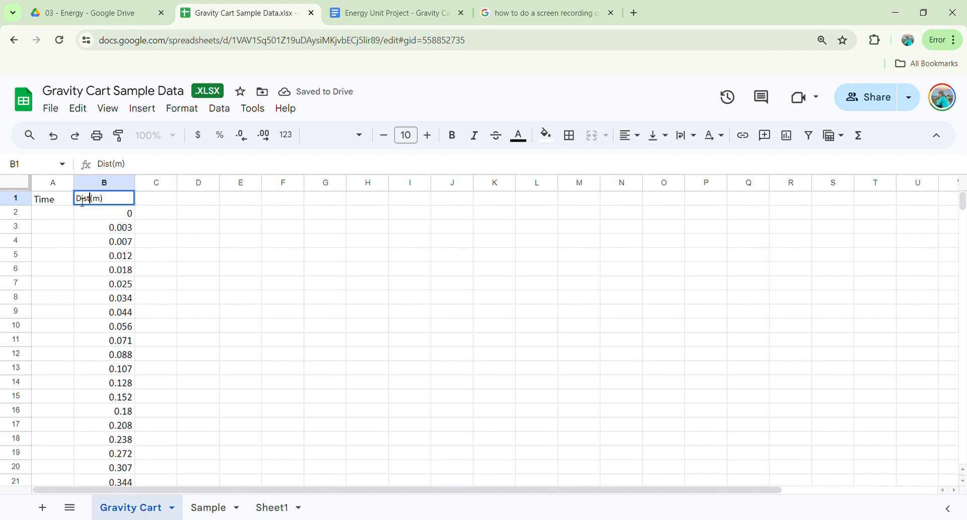
{"action": "key", "text": "Return"}
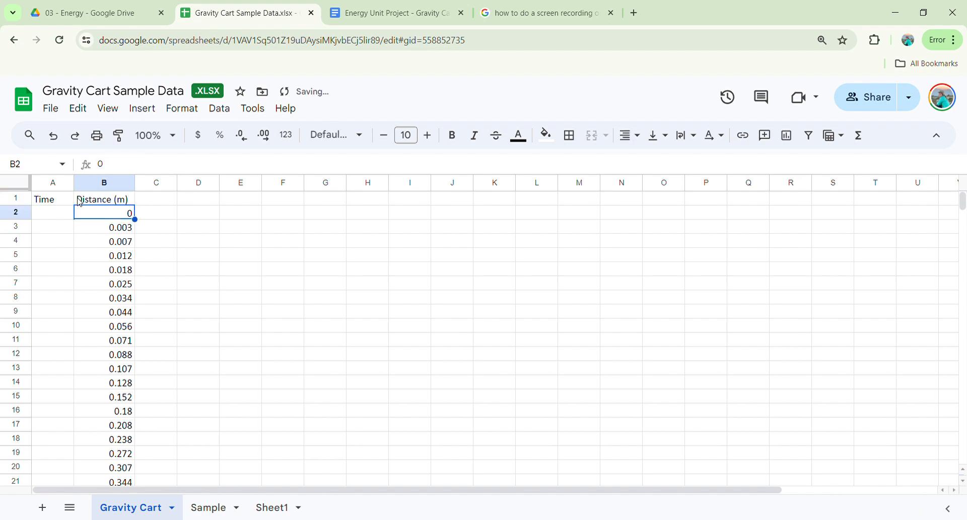
- Enter the time values 0, 0.1 and 0.2 in cells A2 to A4
{"action": "left_click", "coordinate": [67, 213]}
{"action": "type", "text": "0"}
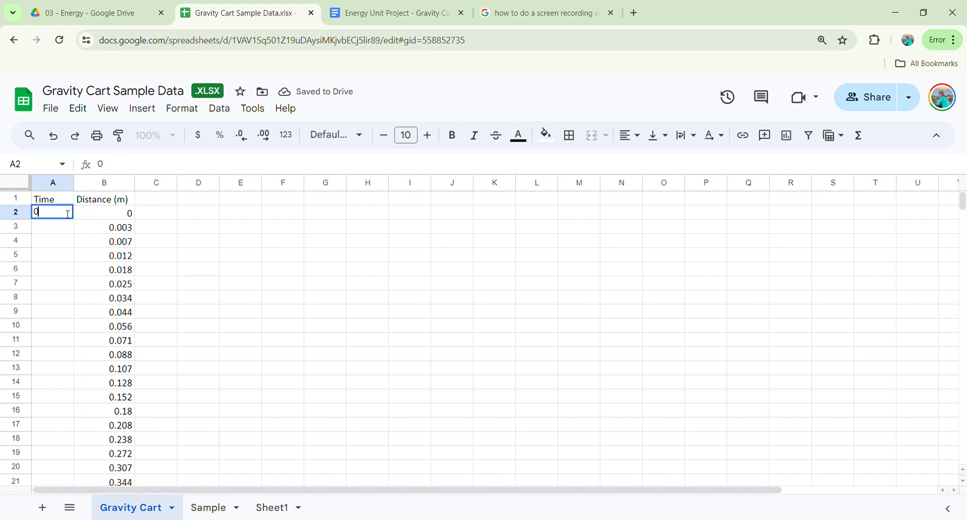
{"action": "key", "text": "Return"}
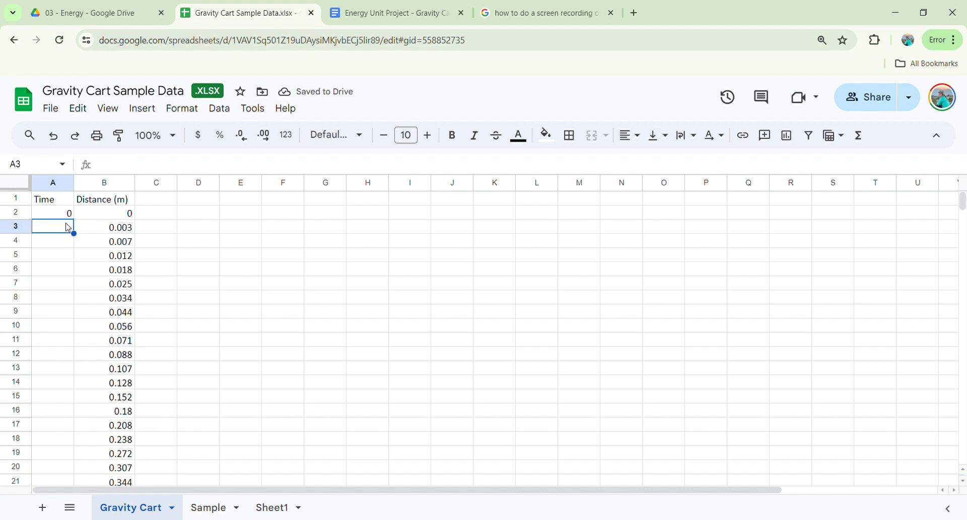
{"action": "type", "text": "0.1"}
{"action": "key", "text": "Return"}
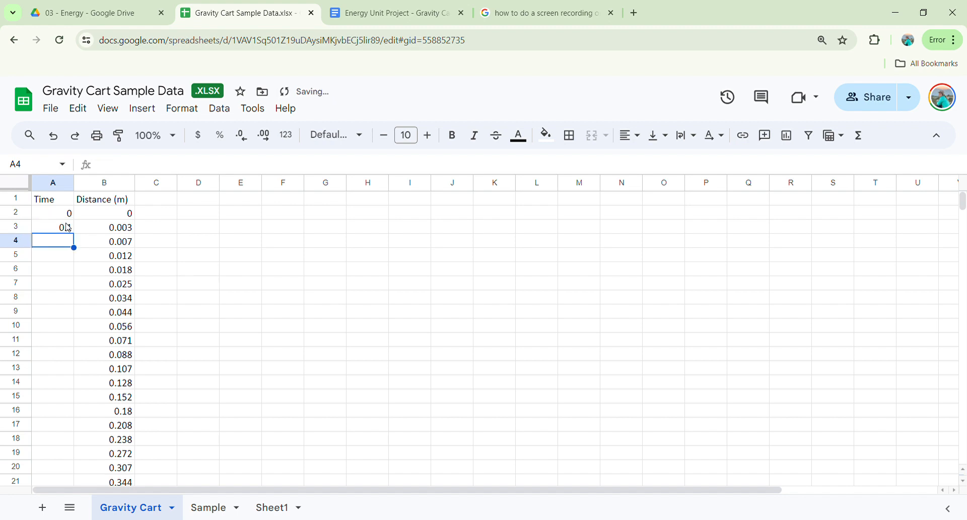
{"action": "type", "text": "0.2"}
{"action": "key", "text": "Return"}
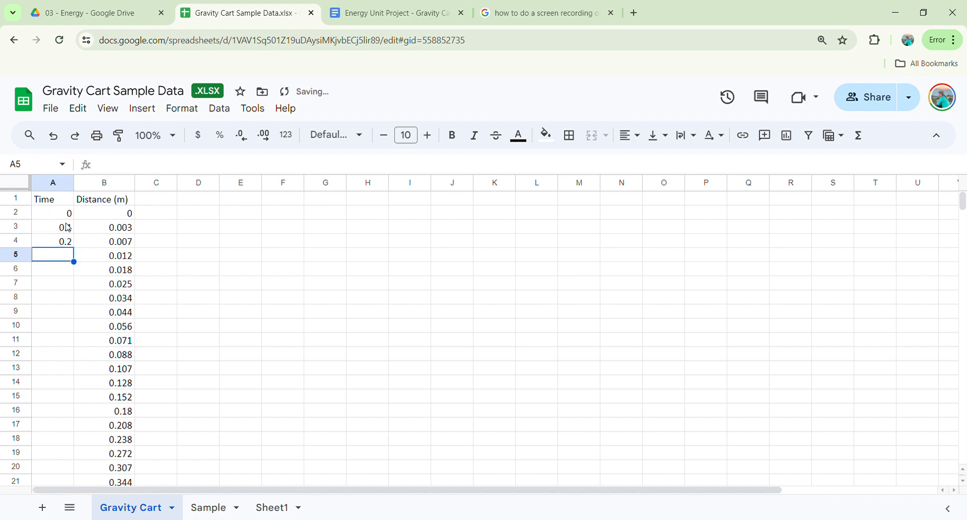
- Extend the time series from A2:A4 down column A alongside all the distance data, and check the filled rows
{"action": "left_click_drag", "start_coordinate": [63, 213], "coordinate": [65, 241]}
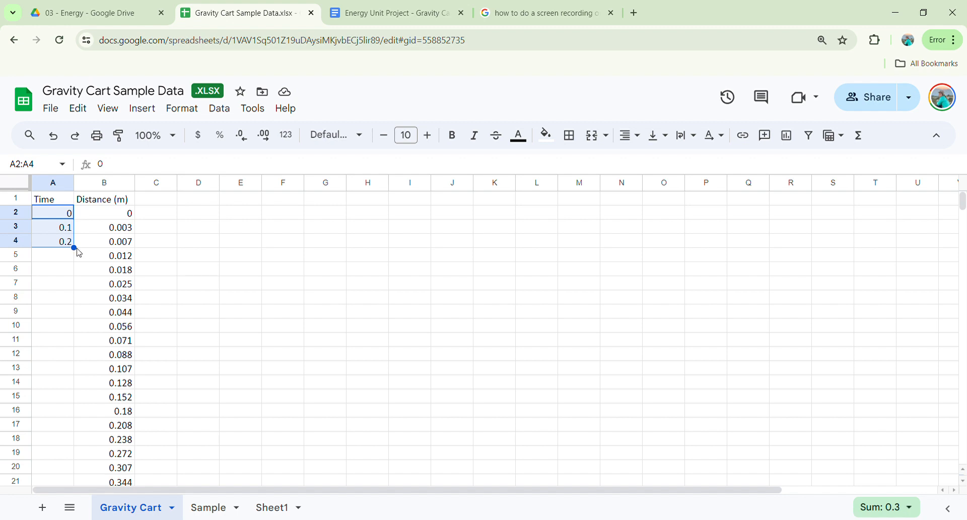
{"action": "left_click", "coordinate": [69, 254]}
{"action": "left_click_drag", "start_coordinate": [68, 216], "coordinate": [70, 243]}
{"action": "scroll", "coordinate": [53, 270], "scroll_direction": "down", "scroll_amount": 11}
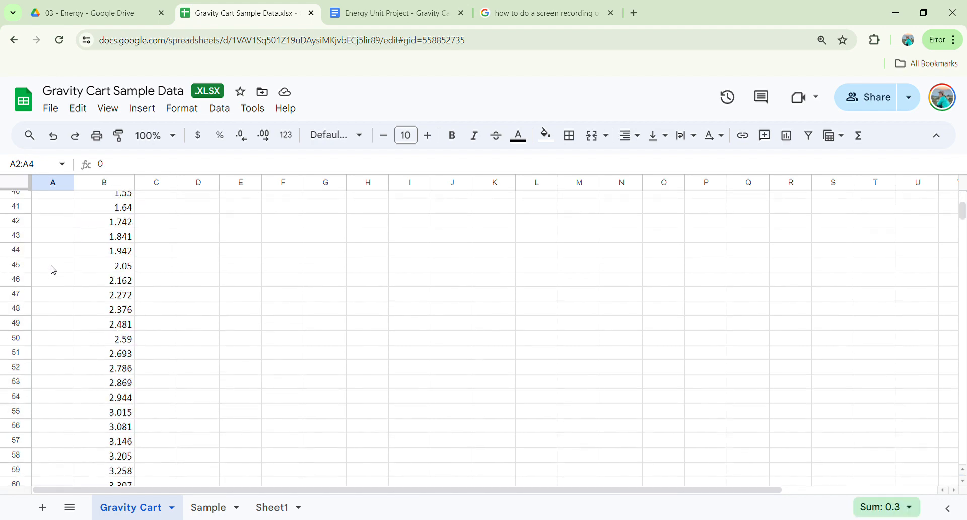
{"action": "scroll", "coordinate": [53, 270], "scroll_direction": "down", "scroll_amount": 6}
{"action": "scroll", "coordinate": [56, 271], "scroll_direction": "up", "scroll_amount": 19}
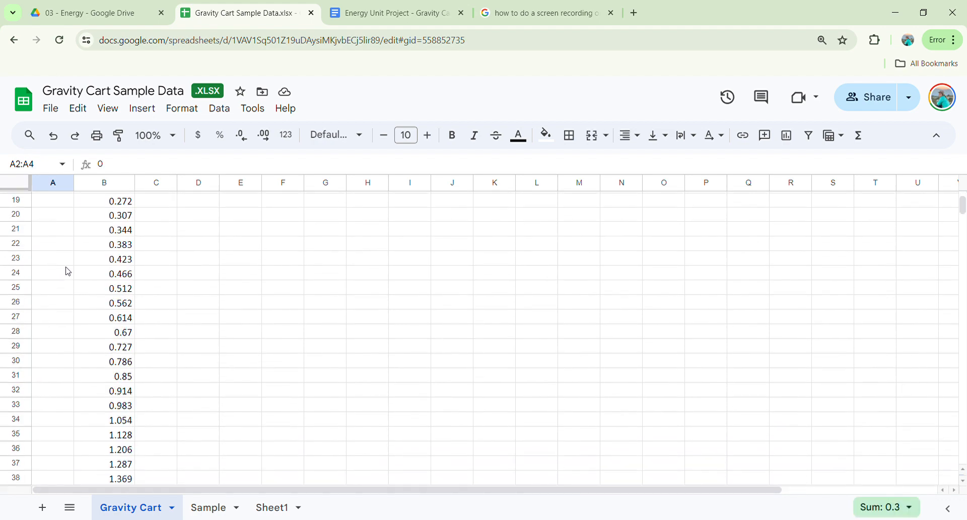
{"action": "left_click", "coordinate": [90, 229]}
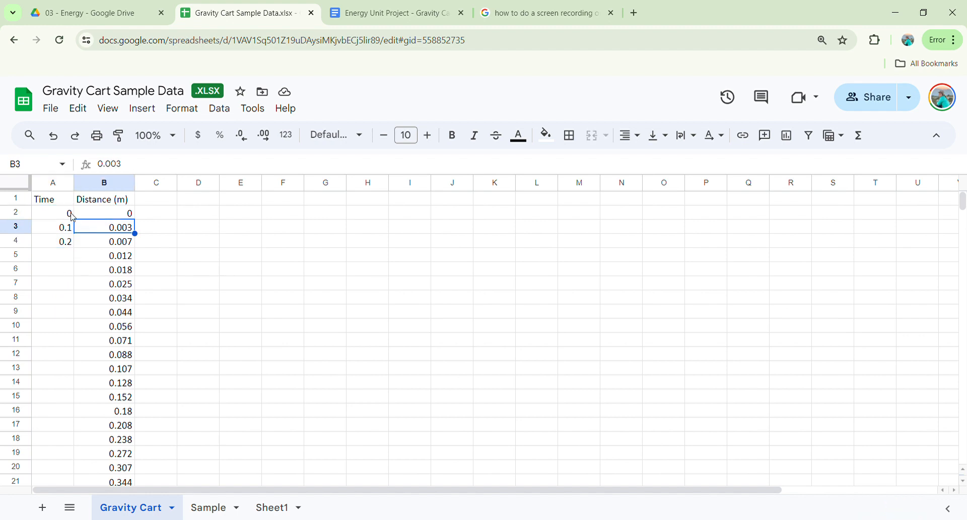
{"action": "left_click", "coordinate": [48, 214]}
{"action": "left_click_drag", "start_coordinate": [48, 214], "coordinate": [57, 242]}
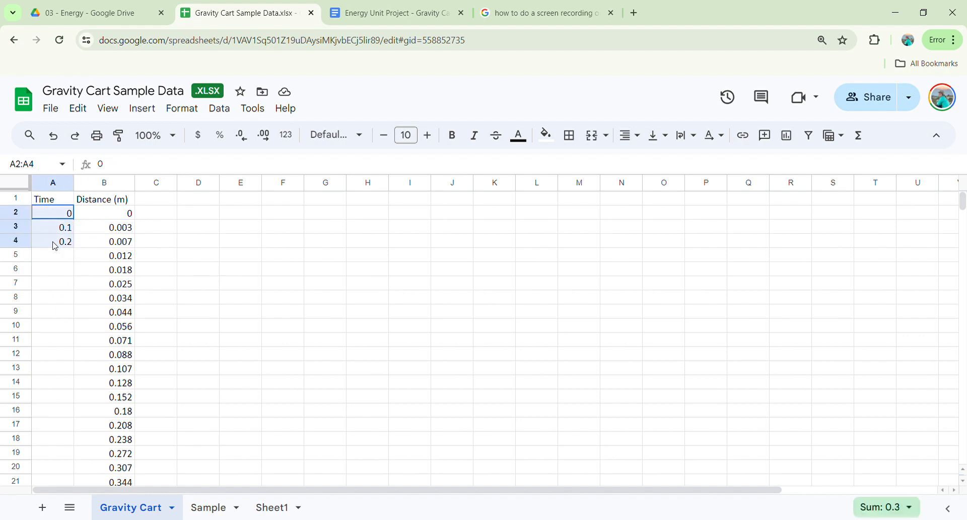
{"action": "double_click", "coordinate": [82, 255]}
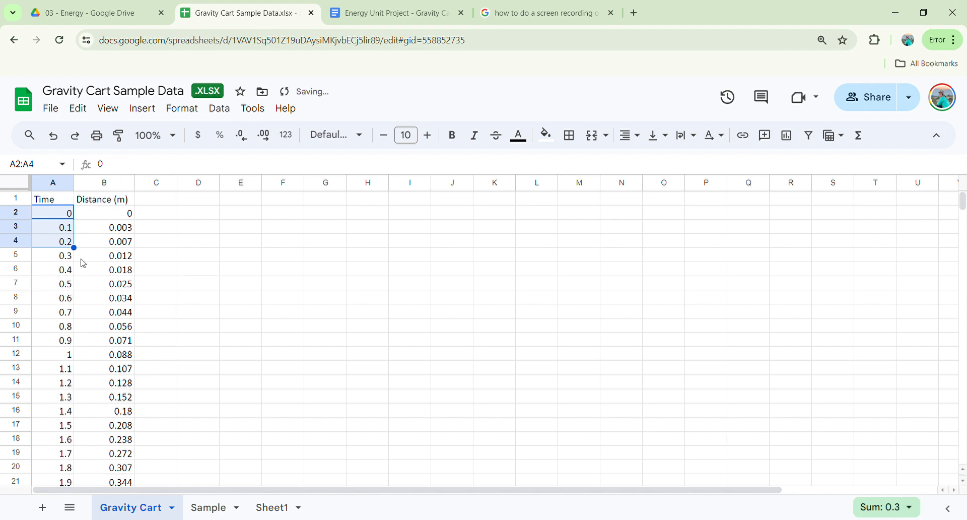
{"action": "scroll", "coordinate": [74, 280], "scroll_direction": "down", "scroll_amount": 5}
{"action": "scroll", "coordinate": [74, 280], "scroll_direction": "down", "scroll_amount": 10}
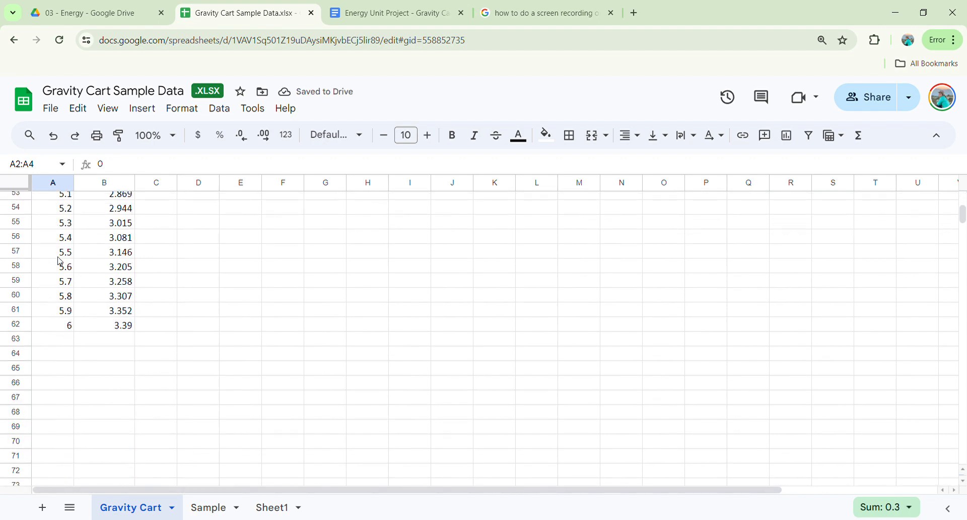
{"action": "scroll", "coordinate": [55, 262], "scroll_direction": "up", "scroll_amount": 15}
{"action": "left_click", "coordinate": [172, 270]}
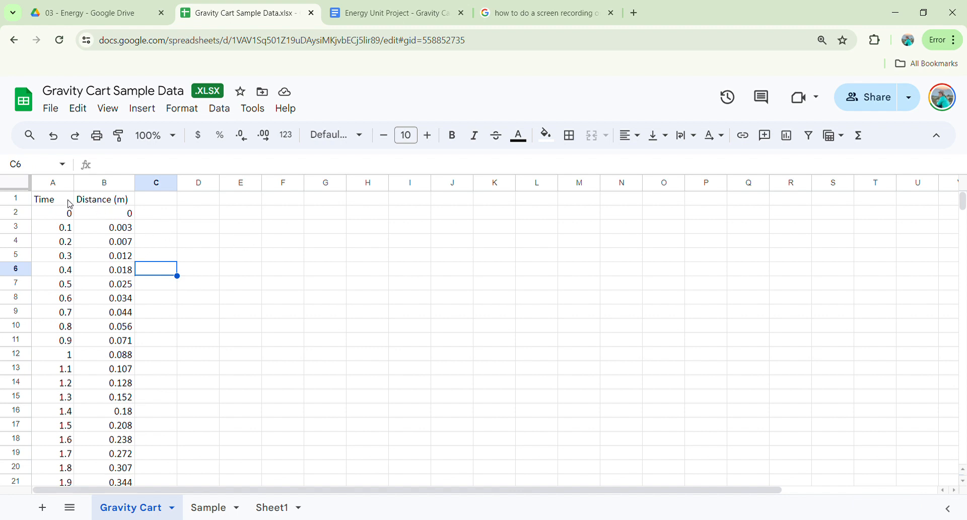
- Widen column C and enter the header Velocity (m/s) in cell C1
{"action": "left_click", "coordinate": [153, 200]}
{"action": "left_click_drag", "start_coordinate": [179, 183], "coordinate": [224, 183]}
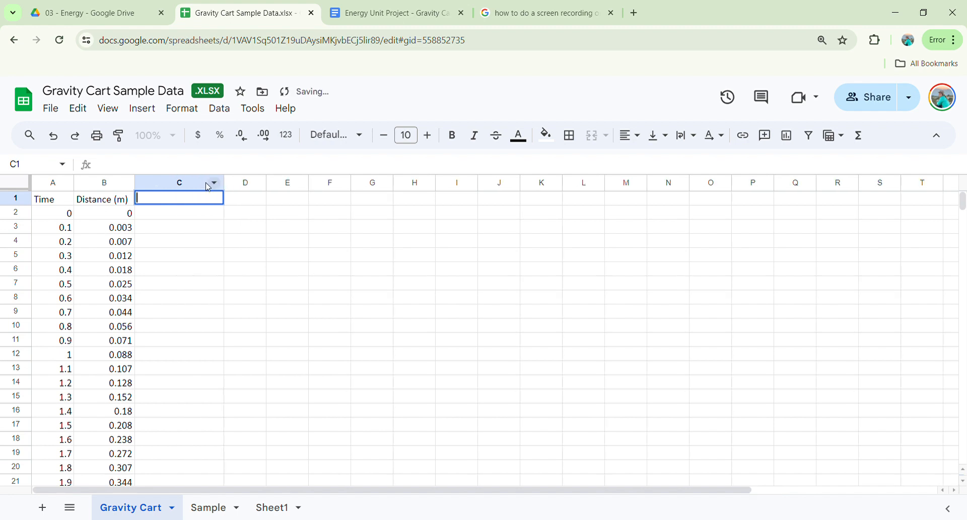
{"action": "type", "text": "Velocity"}
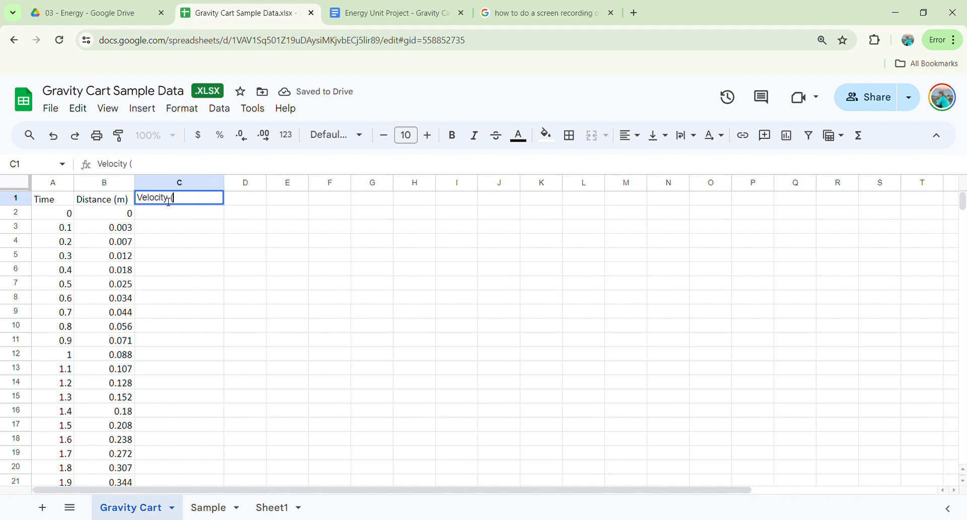
{"action": "type", "text": " (m/s"}
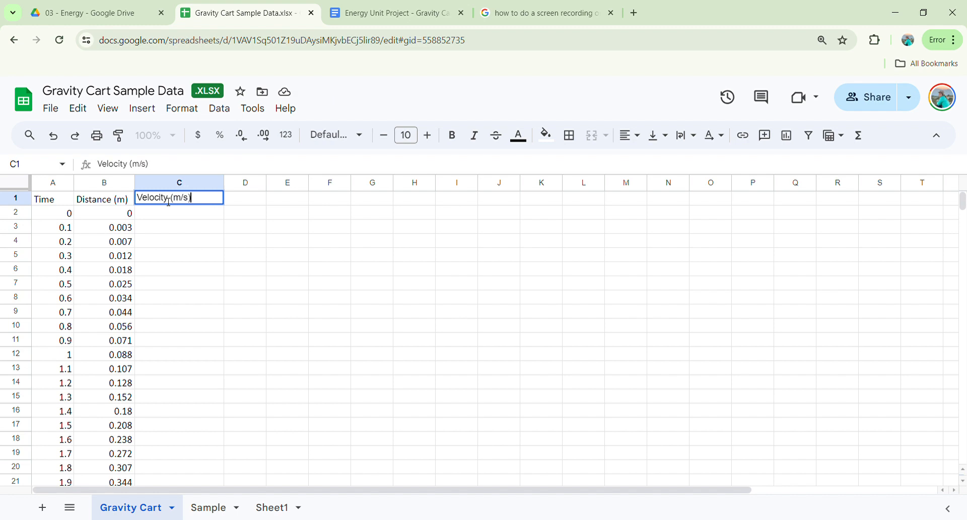
{"action": "key", "text": "Return"}
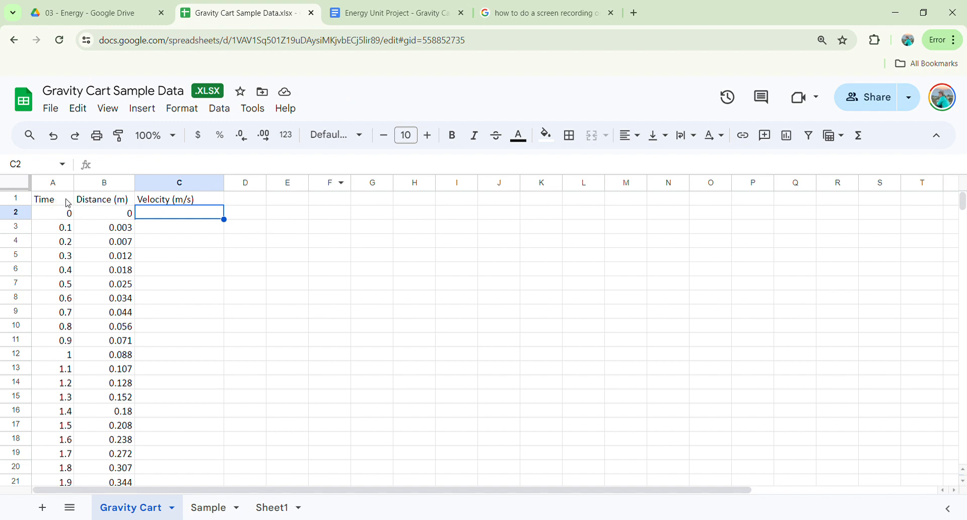
- Change the header in cell A1 to Time (s)
{"action": "double_click", "coordinate": [67, 203]}
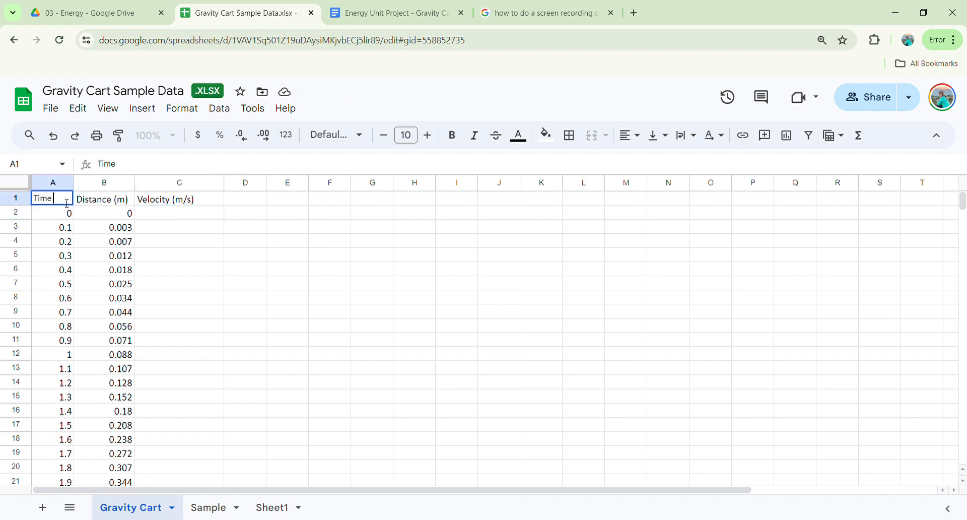
{"action": "type", "text": "(s)"}
{"action": "key", "text": "Return"}
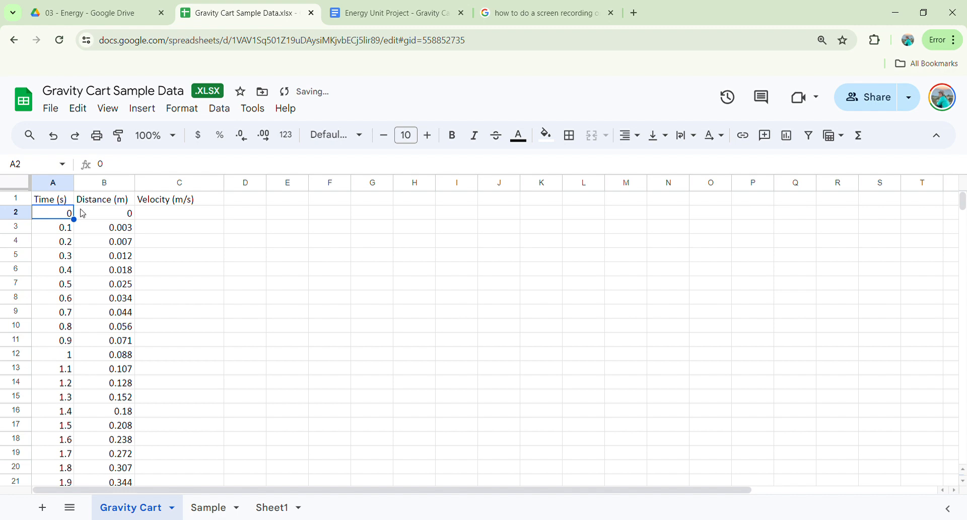
- Enter 0 as the starting velocity in cell C2
{"action": "left_click", "coordinate": [178, 213]}
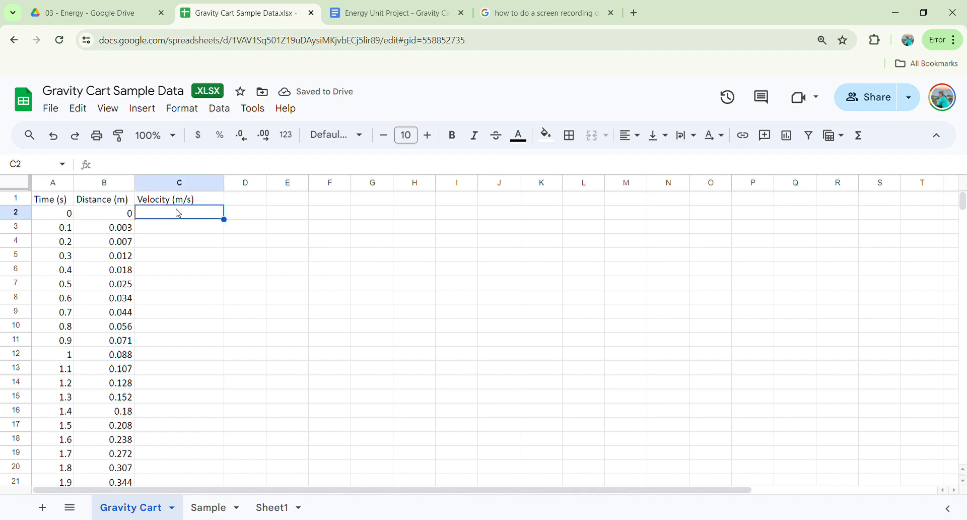
{"action": "type", "text": "0"}
{"action": "key", "text": "Return"}
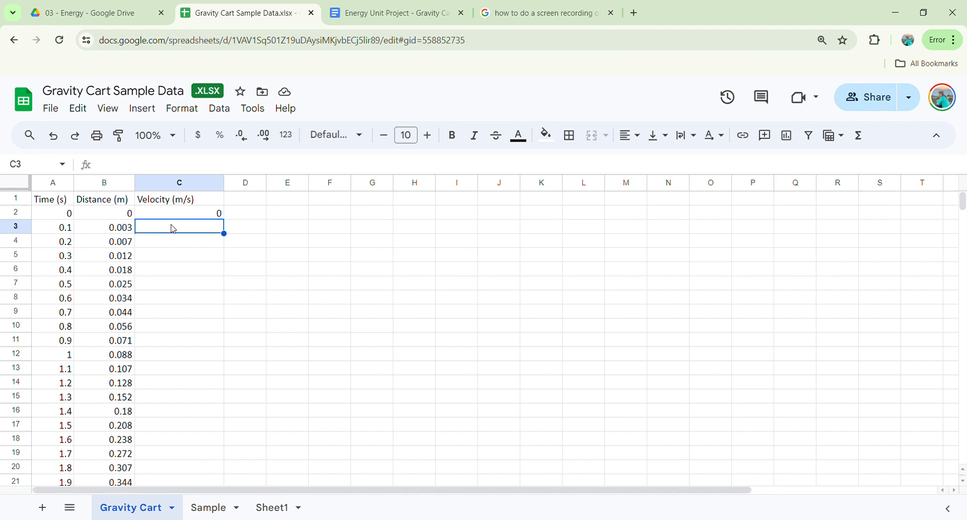
- Enter the velocity formula =(B3-B2)/0.1 in cell C3 and decline the suggested autofill
{"action": "type", "text": "=("}
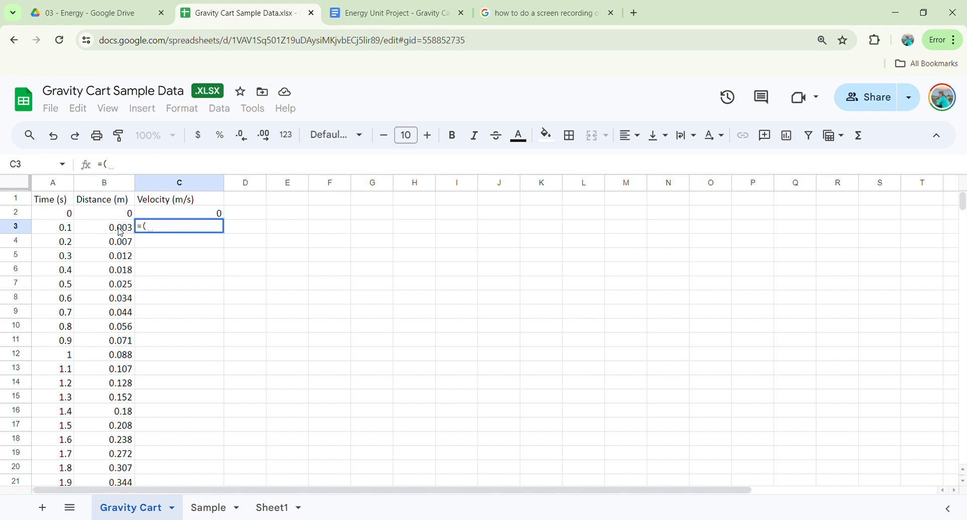
{"action": "left_click", "coordinate": [121, 232]}
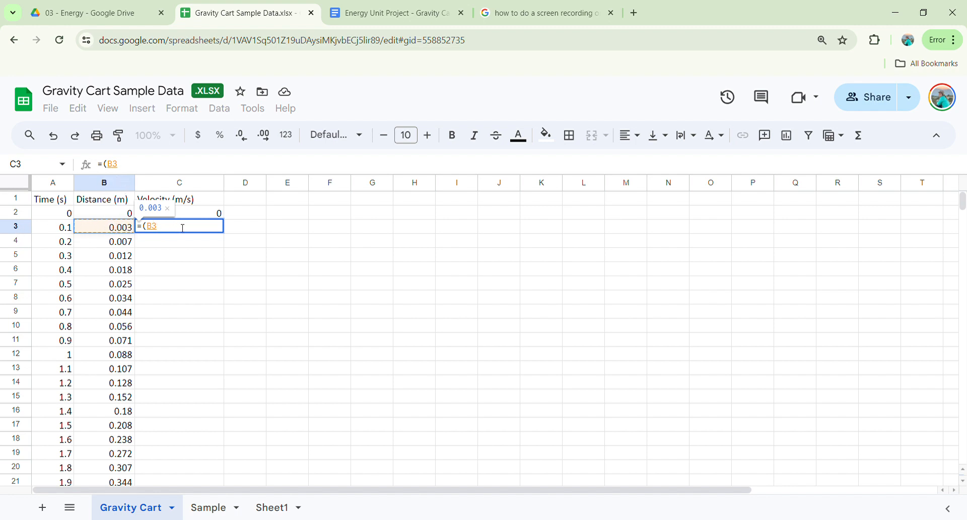
{"action": "type", "text": "-"}
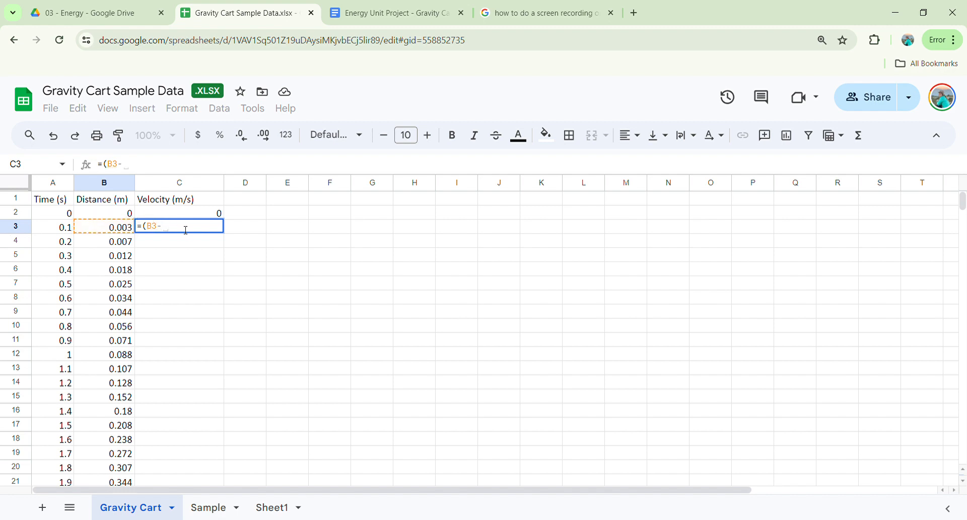
{"action": "left_click", "coordinate": [109, 215]}
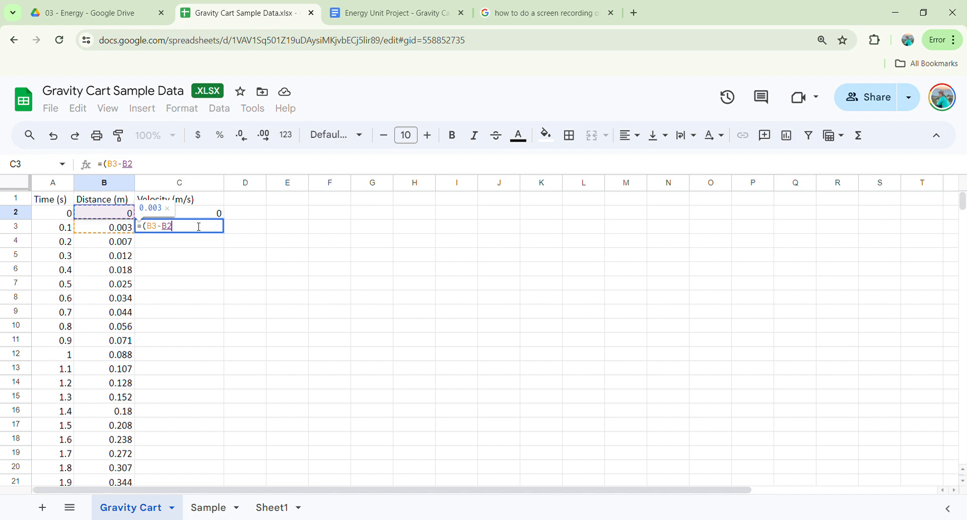
{"action": "type", "text": ")"}
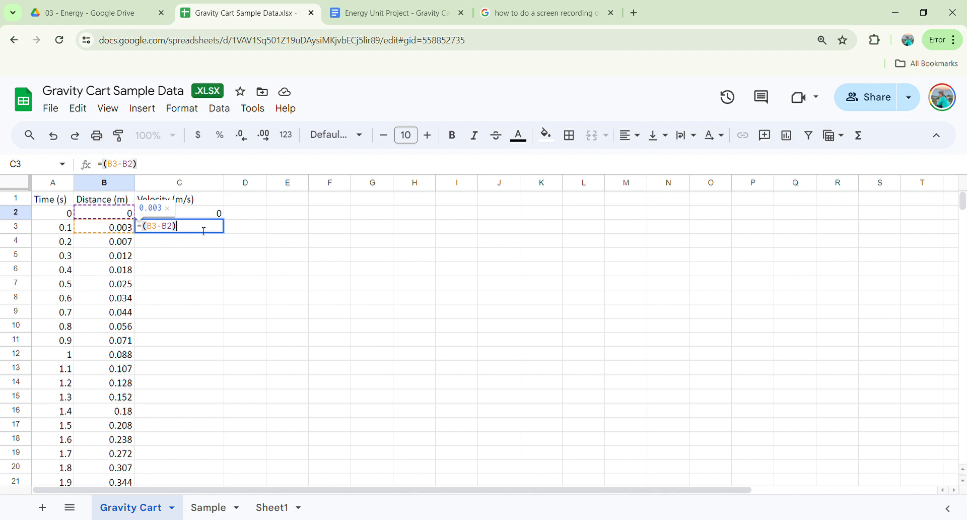
{"action": "type", "text": "/"}
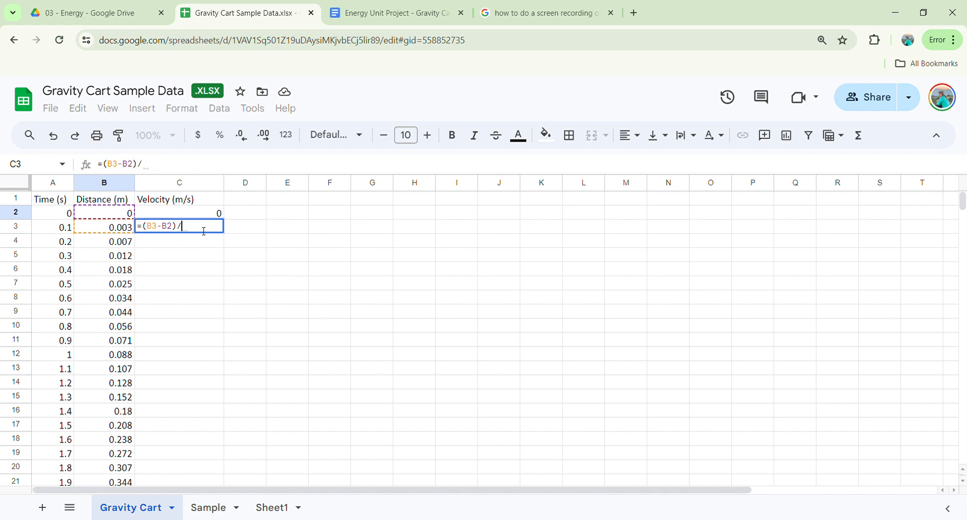
{"action": "type", "text": "0.1"}
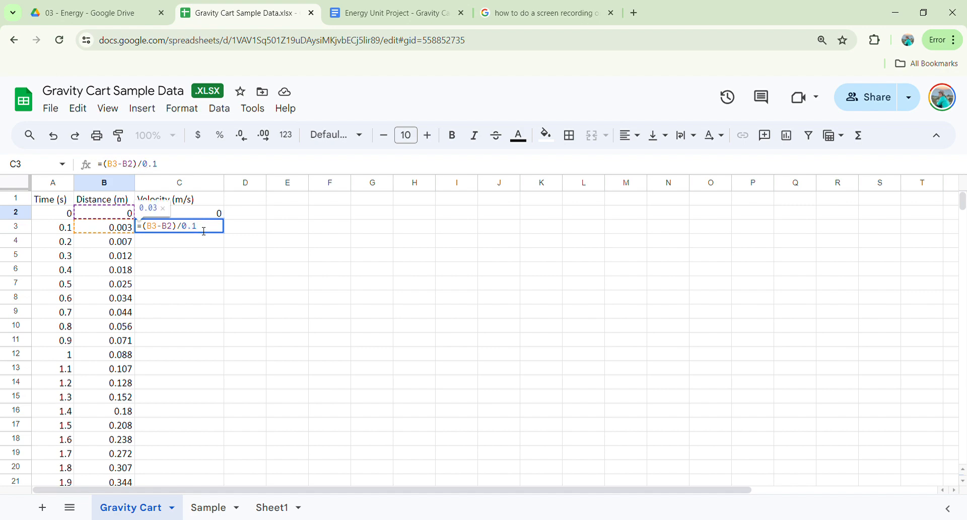
{"action": "key", "text": "Return"}
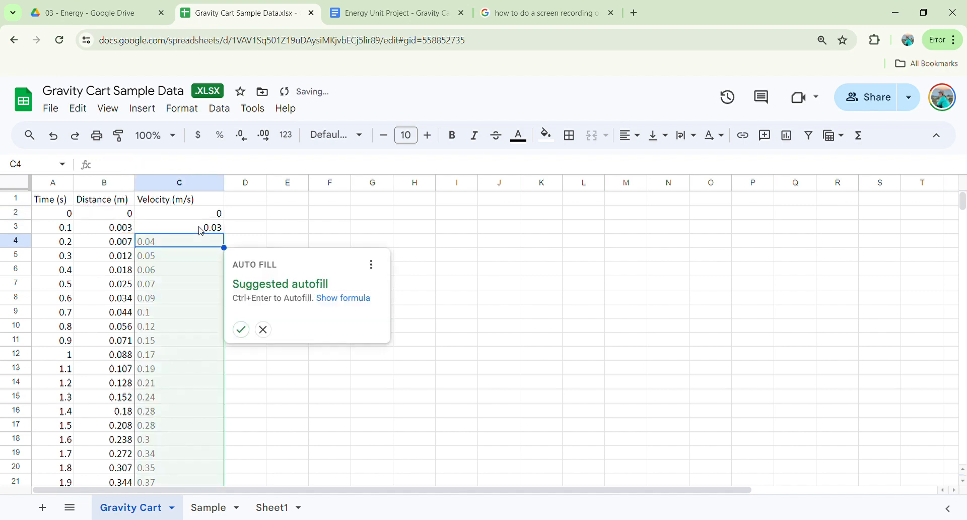
{"action": "left_click", "coordinate": [263, 330]}
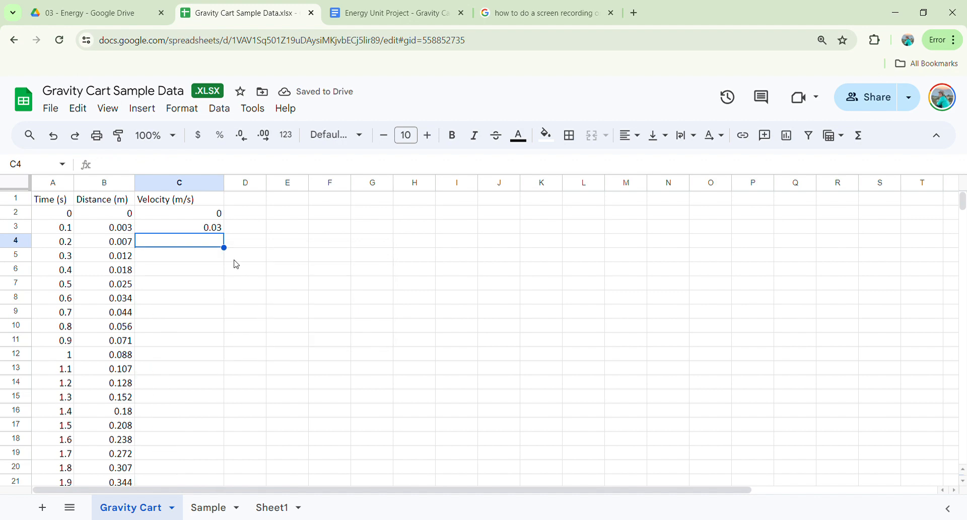
- Fill the velocity formula from C3 down column C alongside all the distance data, and check the filled rows
{"action": "left_click", "coordinate": [208, 227]}
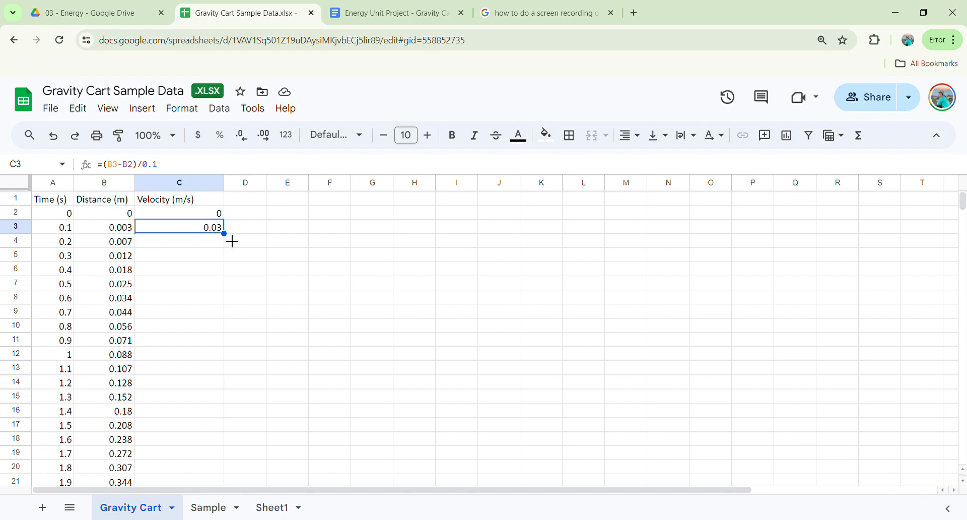
{"action": "double_click", "coordinate": [232, 241]}
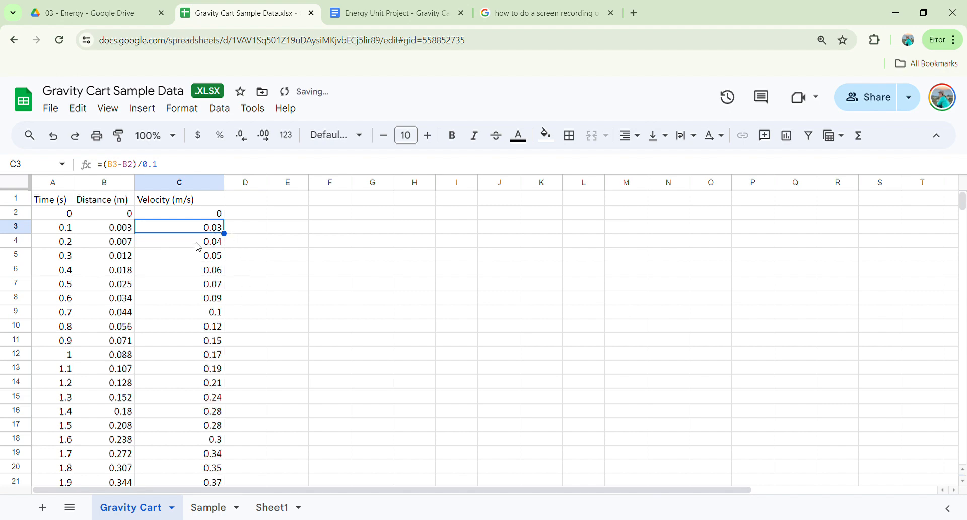
{"action": "scroll", "coordinate": [196, 242], "scroll_direction": "down", "scroll_amount": 12}
{"action": "scroll", "coordinate": [191, 272], "scroll_direction": "down", "scroll_amount": 5}
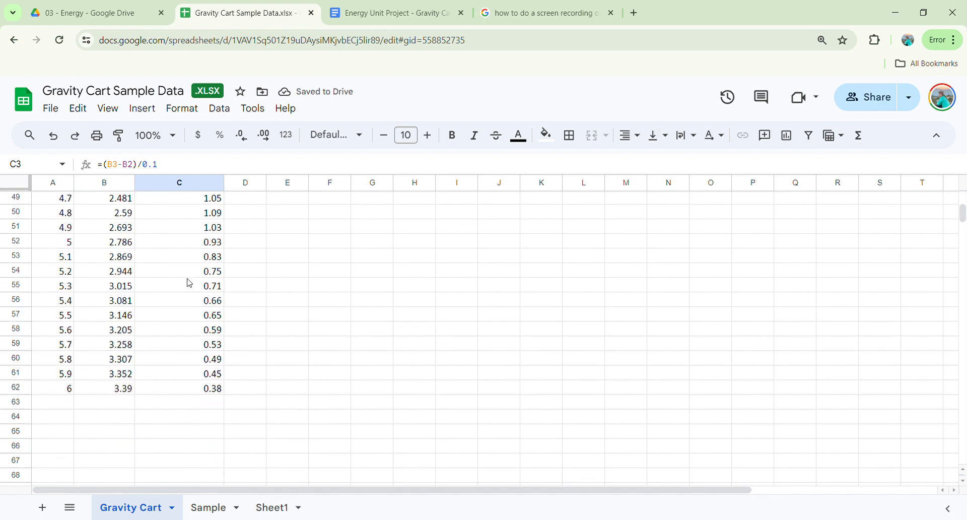
{"action": "scroll", "coordinate": [277, 357], "scroll_direction": "down", "scroll_amount": 1}
{"action": "scroll", "coordinate": [277, 356], "scroll_direction": "up", "scroll_amount": 8}
{"action": "scroll", "coordinate": [276, 356], "scroll_direction": "up", "scroll_amount": 9}
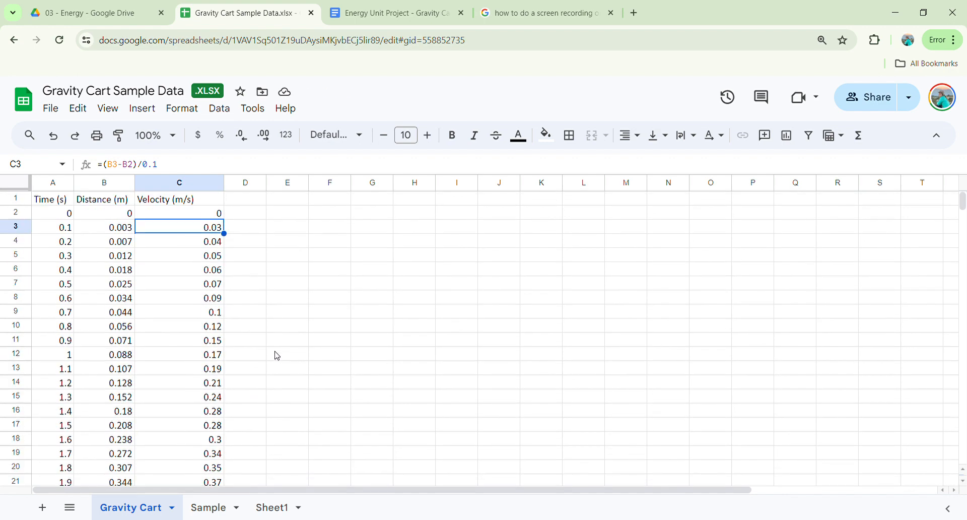
- Inspect the velocity formulas in cells C3 and C8 without changing them
{"action": "double_click", "coordinate": [191, 230]}
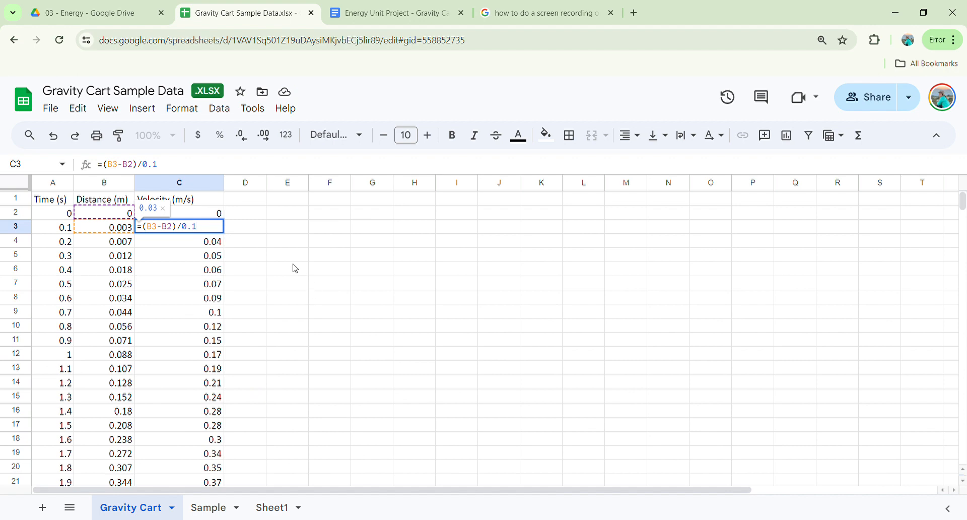
{"action": "key", "text": "Return"}
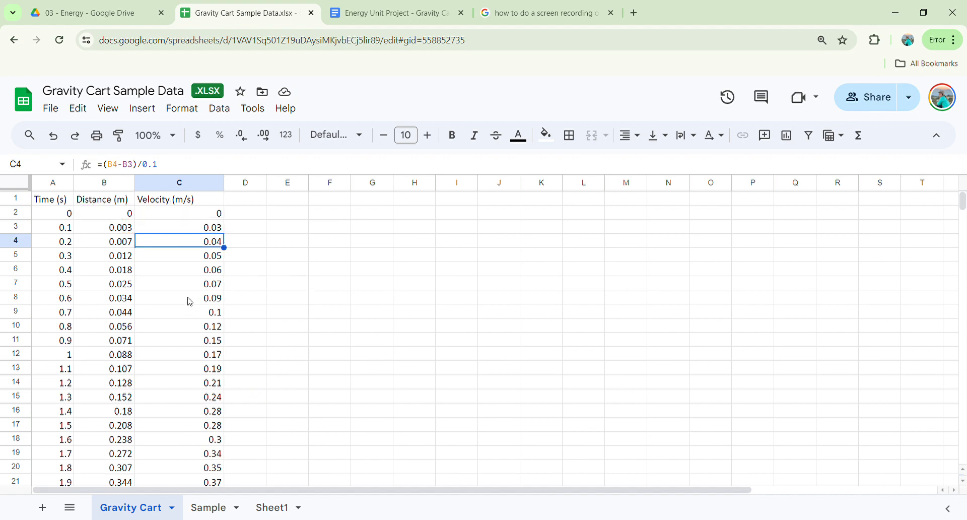
{"action": "double_click", "coordinate": [193, 301]}
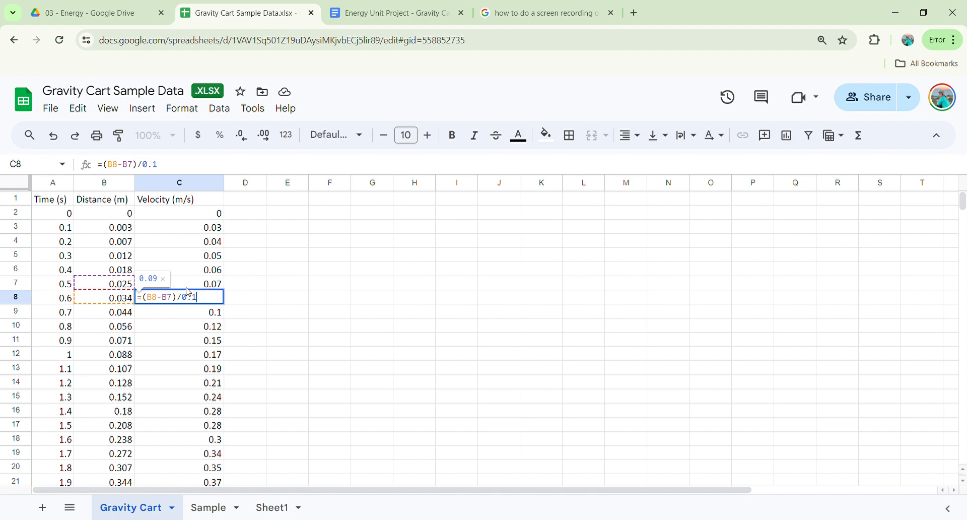
{"action": "key", "text": "Return"}
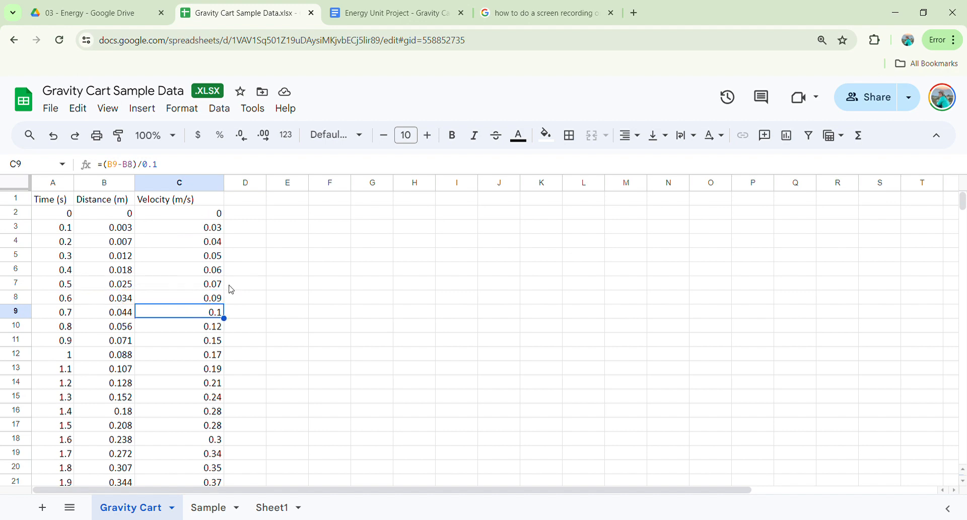
{"action": "left_click", "coordinate": [341, 262]}
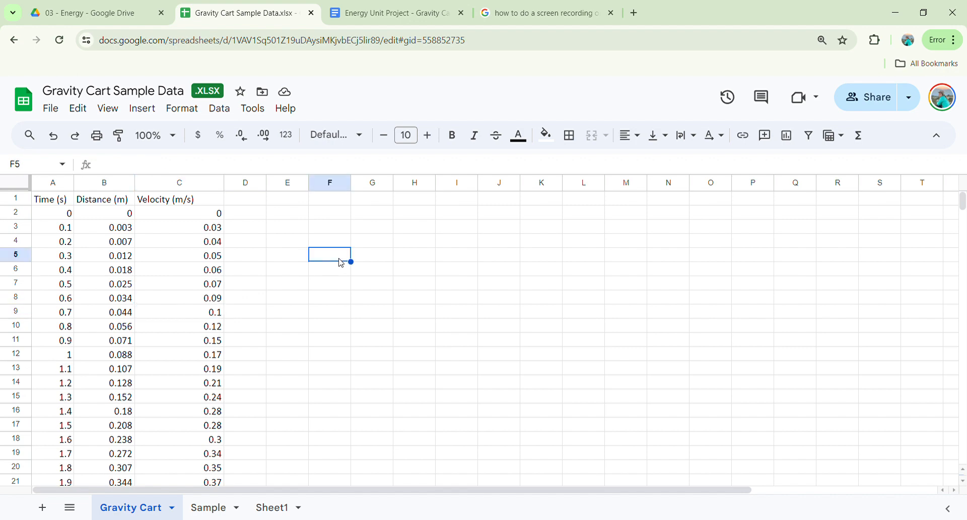
- Insert a line chart of distance against time from the range A1:B62
{"action": "left_click", "coordinate": [52, 202]}
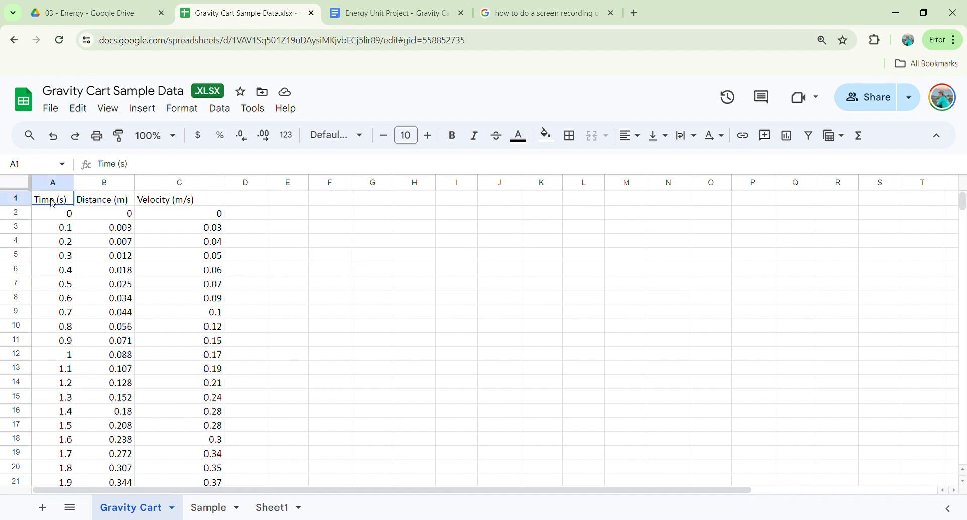
{"action": "left_click_drag", "start_coordinate": [53, 201], "coordinate": [125, 430]}
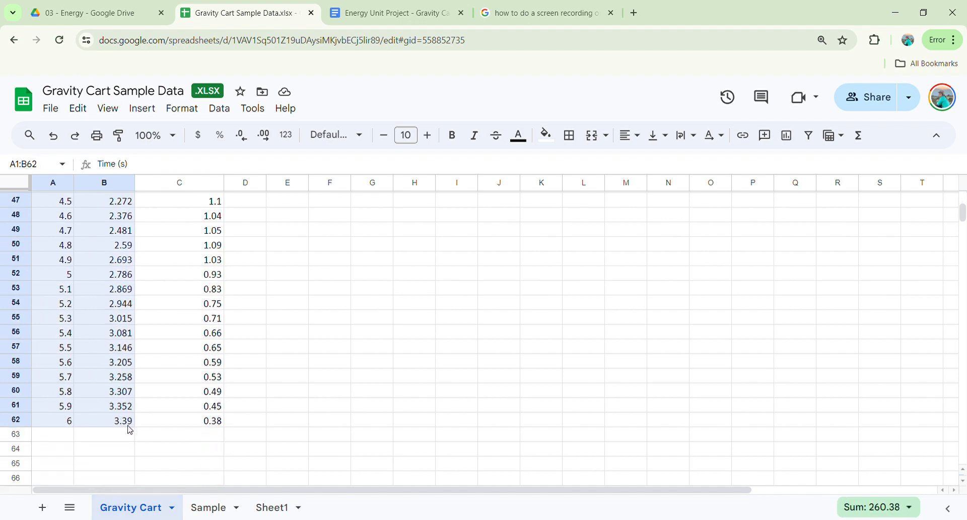
{"action": "scroll", "coordinate": [342, 332], "scroll_direction": "up", "scroll_amount": 10}
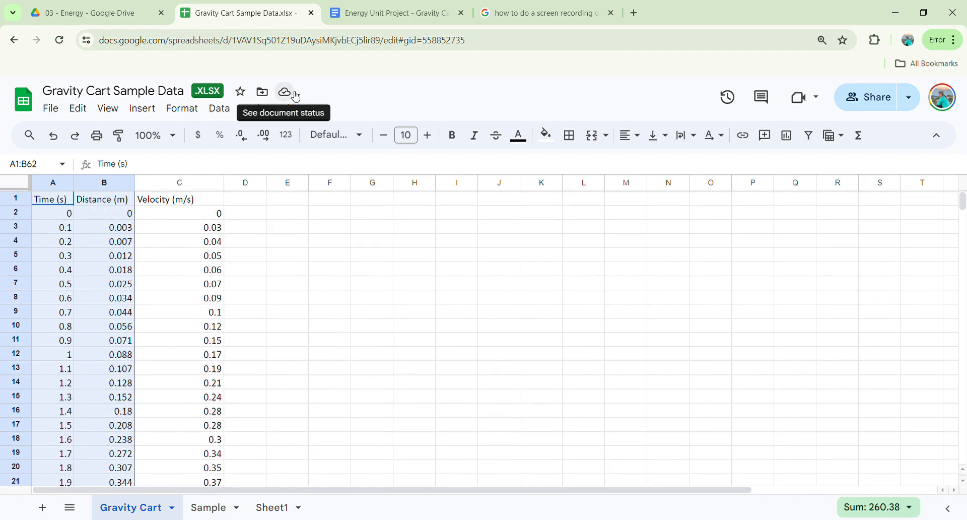
{"action": "left_click", "coordinate": [148, 110]}
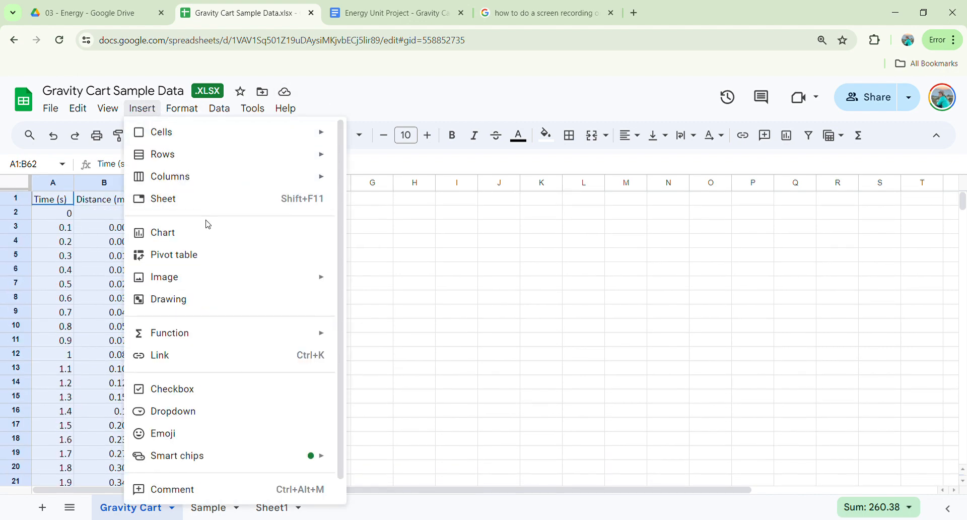
{"action": "left_click", "coordinate": [212, 236]}
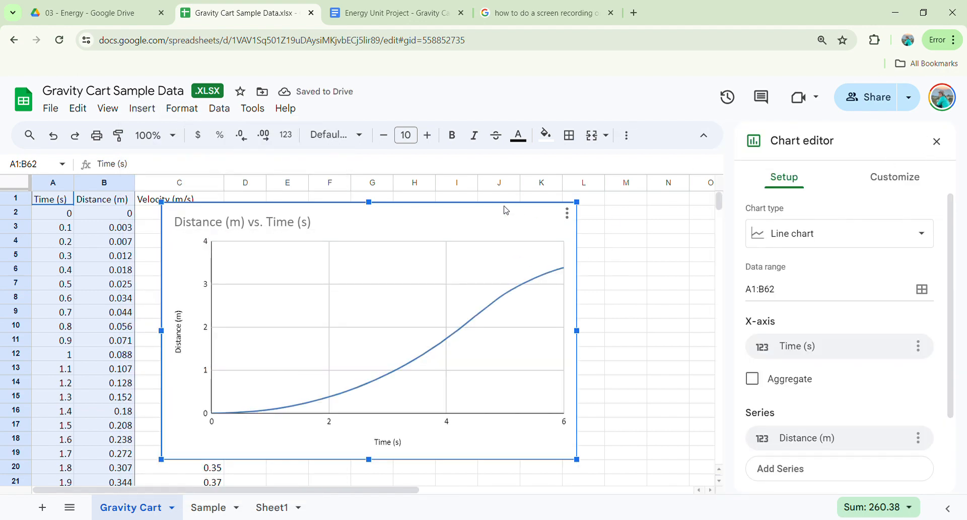
- Move the Distance (m) vs. Time (s) chart beside the data, clear of the velocity column, and close the chart editor
{"action": "left_click_drag", "start_coordinate": [474, 214], "coordinate": [574, 204]}
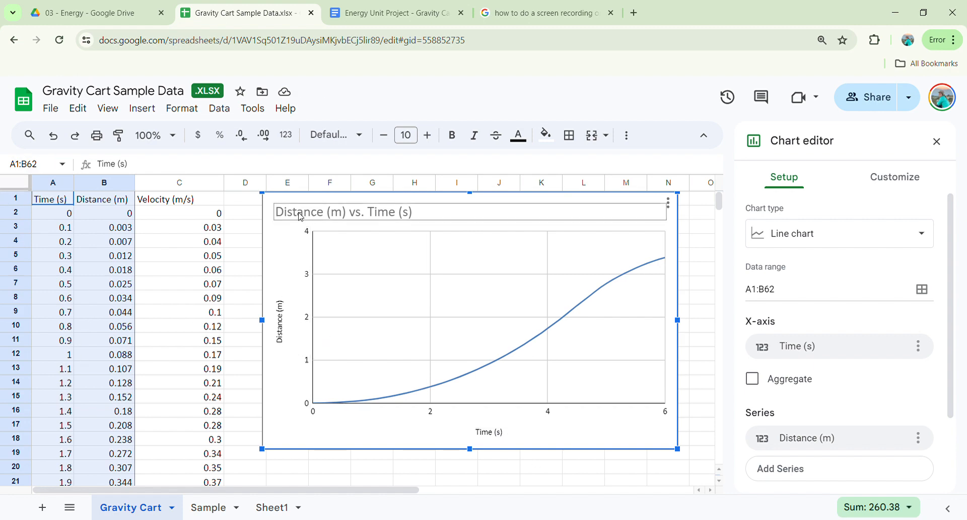
{"action": "left_click", "coordinate": [491, 213]}
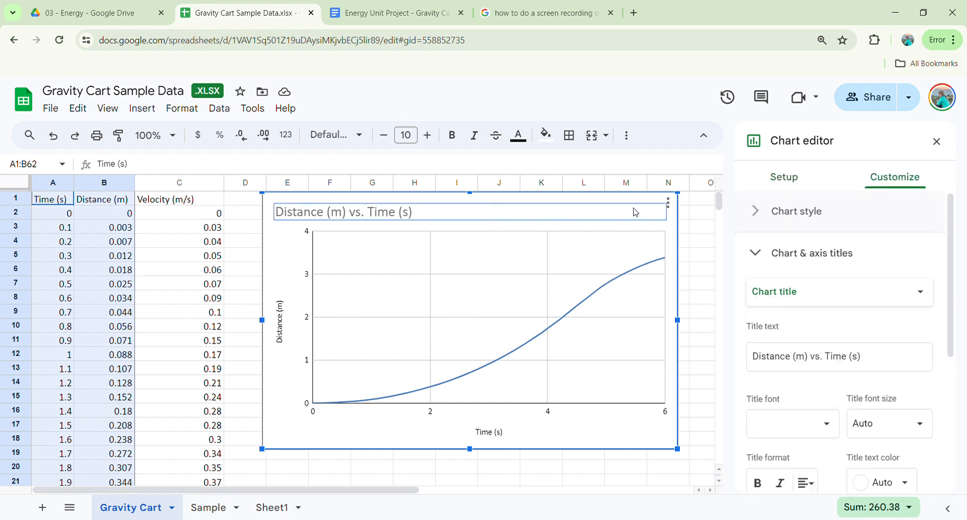
{"action": "left_click", "coordinate": [937, 141]}
{"action": "scroll", "coordinate": [693, 292], "scroll_direction": "down", "scroll_amount": 1}
{"action": "scroll", "coordinate": [693, 292], "scroll_direction": "up", "scroll_amount": 1}
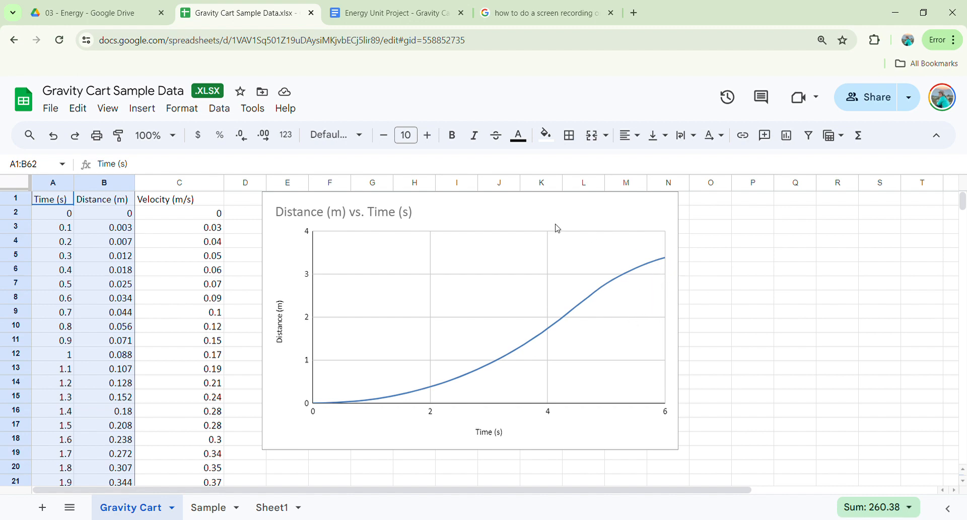
{"action": "left_click", "coordinate": [507, 214]}
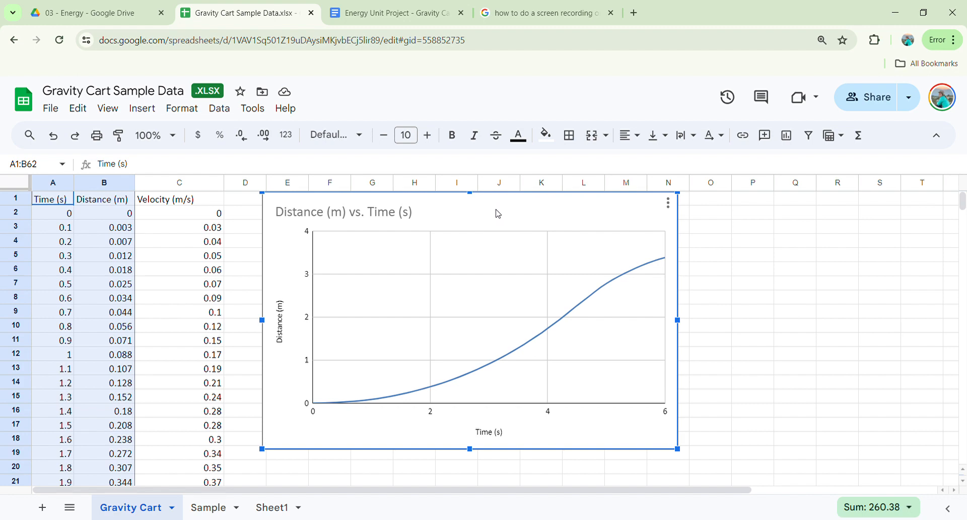
- Copy the Distance (m) vs. Time (s) chart
{"action": "left_click", "coordinate": [714, 239]}
{"action": "left_click", "coordinate": [517, 218]}
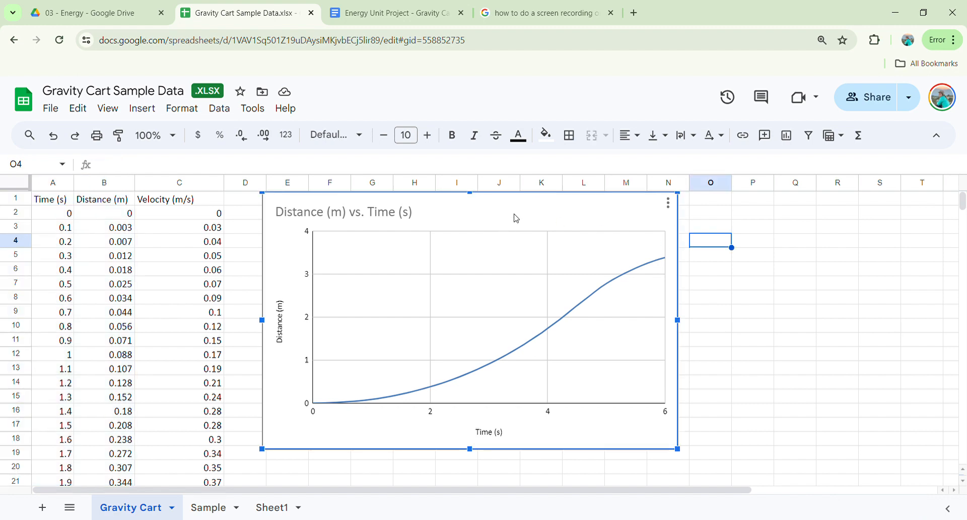
{"action": "left_click", "coordinate": [719, 270]}
{"action": "left_click", "coordinate": [529, 213]}
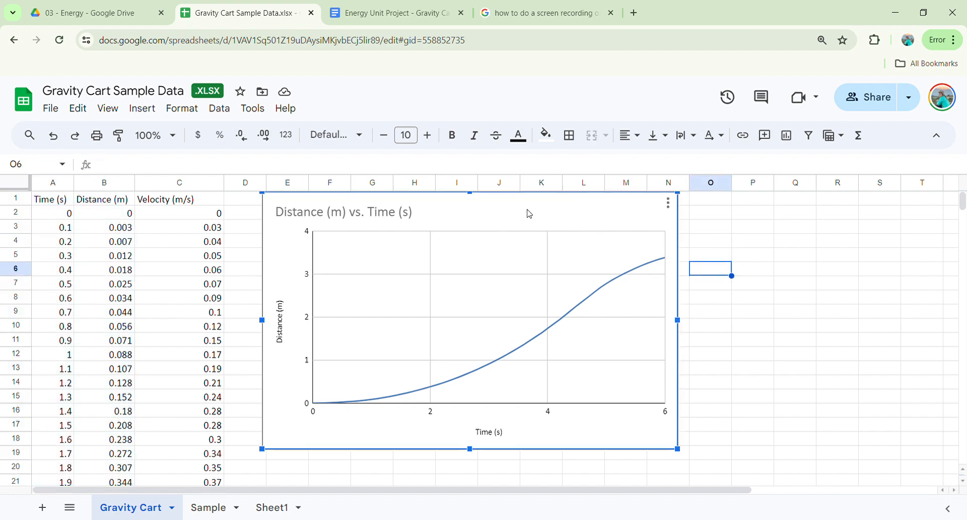
{"action": "key", "text": "ctrl+c"}
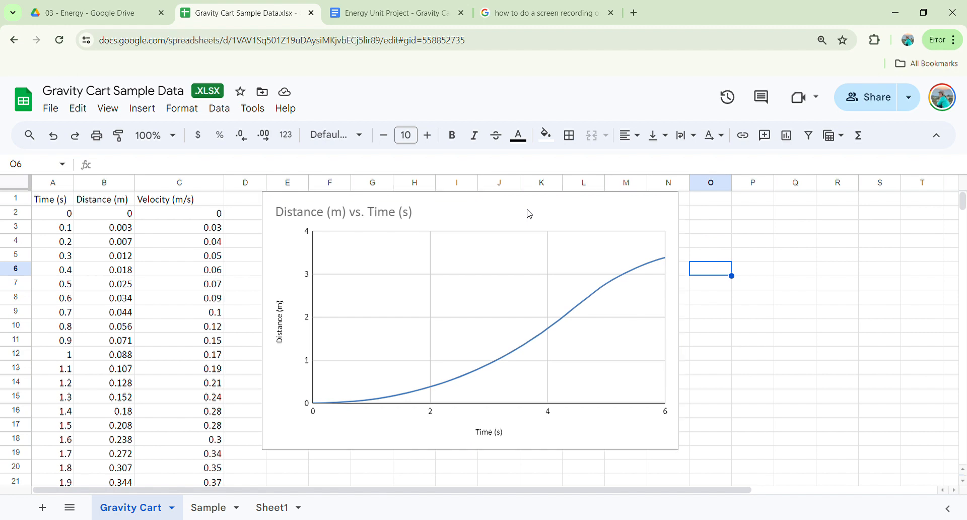
- Try to paste the copied chart into cell F22, and undo the paste
{"action": "left_click", "coordinate": [529, 214]}
{"action": "left_click", "coordinate": [511, 216]}
{"action": "scroll", "coordinate": [549, 287], "scroll_direction": "down", "scroll_amount": 4}
{"action": "left_click", "coordinate": [326, 310]}
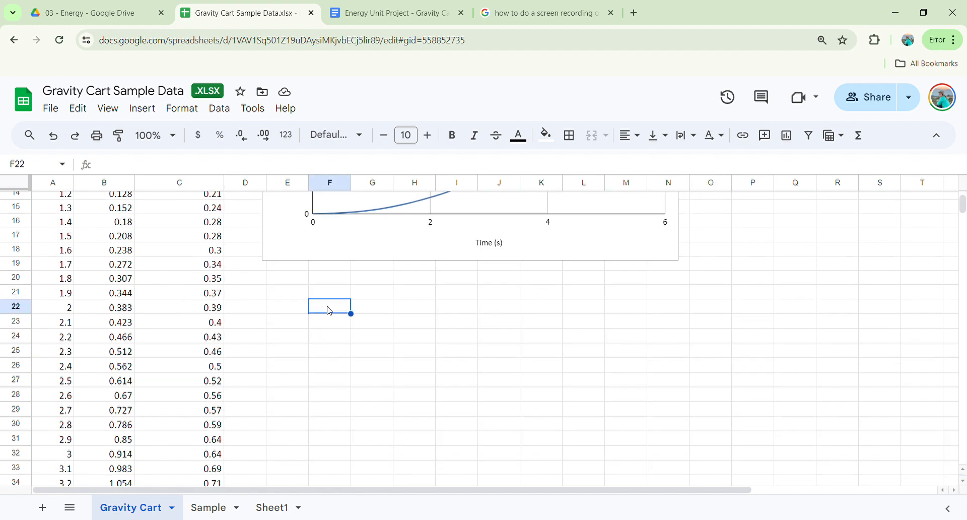
{"action": "key", "text": "ctrl+v"}
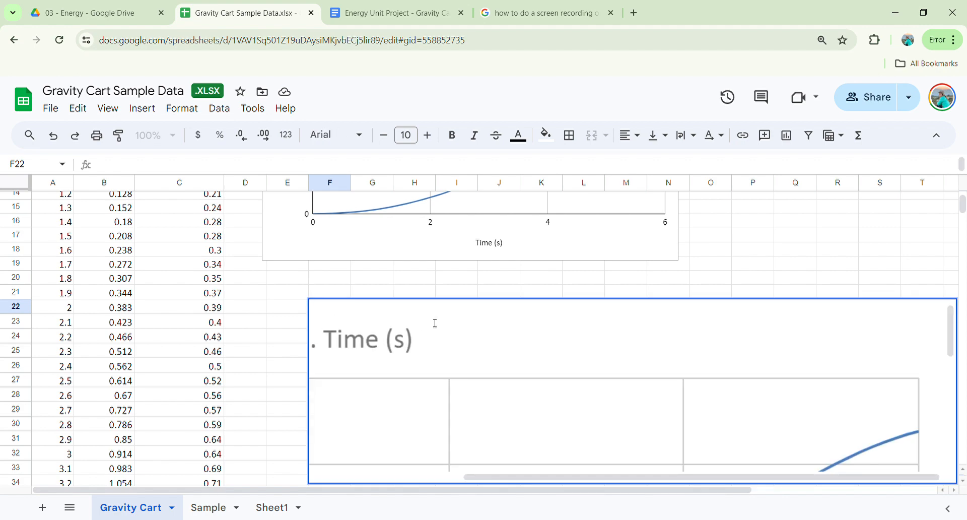
{"action": "scroll", "coordinate": [609, 349], "scroll_direction": "down", "scroll_amount": 2}
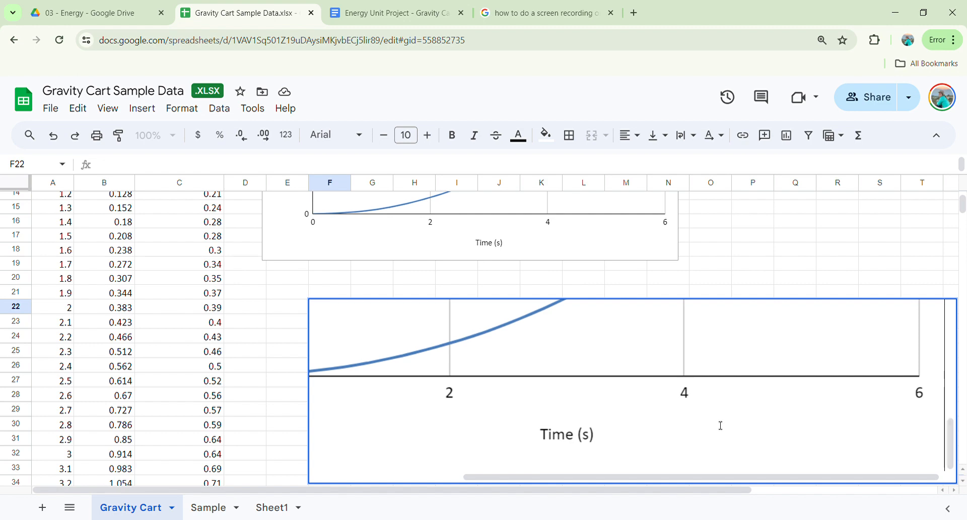
{"action": "key", "text": "ctrl+z"}
{"action": "scroll", "coordinate": [782, 328], "scroll_direction": "up", "scroll_amount": 3}
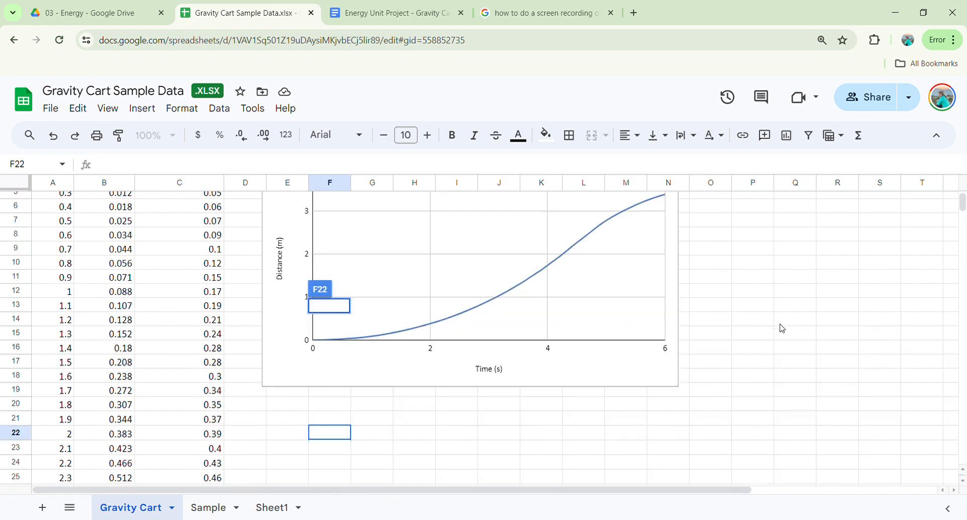
- Paste a copy of the Distance (m) vs. Time (s) chart beneath the original, at cell E23
{"action": "scroll", "coordinate": [782, 329], "scroll_direction": "up", "scroll_amount": 2}
{"action": "left_click", "coordinate": [487, 206]}
{"action": "left_click", "coordinate": [794, 254]}
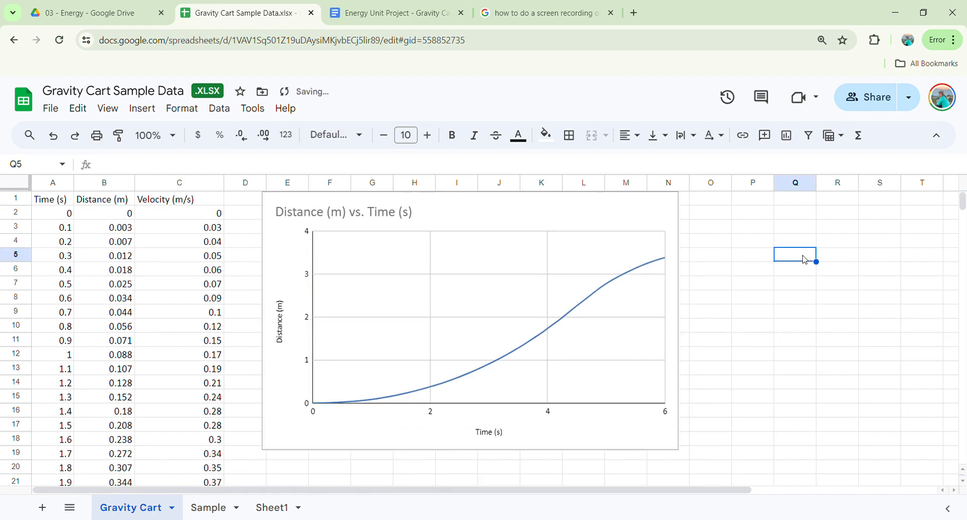
{"action": "left_click", "coordinate": [524, 210]}
{"action": "scroll", "coordinate": [340, 325], "scroll_direction": "down", "scroll_amount": 5}
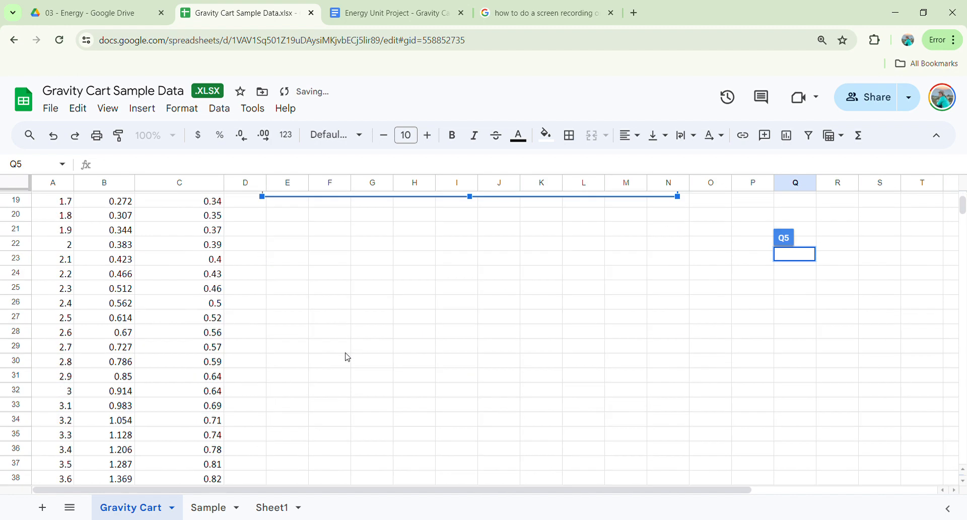
{"action": "left_click", "coordinate": [285, 258]}
{"action": "key", "text": "ctrl+v"}
- Move the pasted chart directly beneath the original chart, with their side edges aligned
{"action": "left_click_drag", "start_coordinate": [557, 266], "coordinate": [572, 229]}
{"action": "scroll", "coordinate": [572, 237], "scroll_direction": "up", "scroll_amount": 5}
{"action": "scroll", "coordinate": [571, 303], "scroll_direction": "down", "scroll_amount": 1}
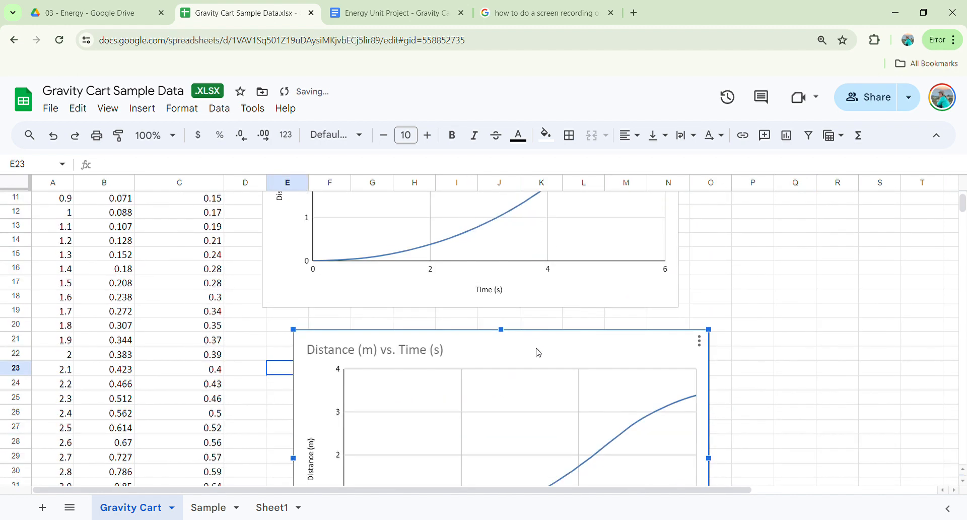
{"action": "left_click_drag", "start_coordinate": [535, 352], "coordinate": [512, 343]}
{"action": "scroll", "coordinate": [512, 338], "scroll_direction": "down", "scroll_amount": 2}
{"action": "scroll", "coordinate": [746, 262], "scroll_direction": "up", "scroll_amount": 5}
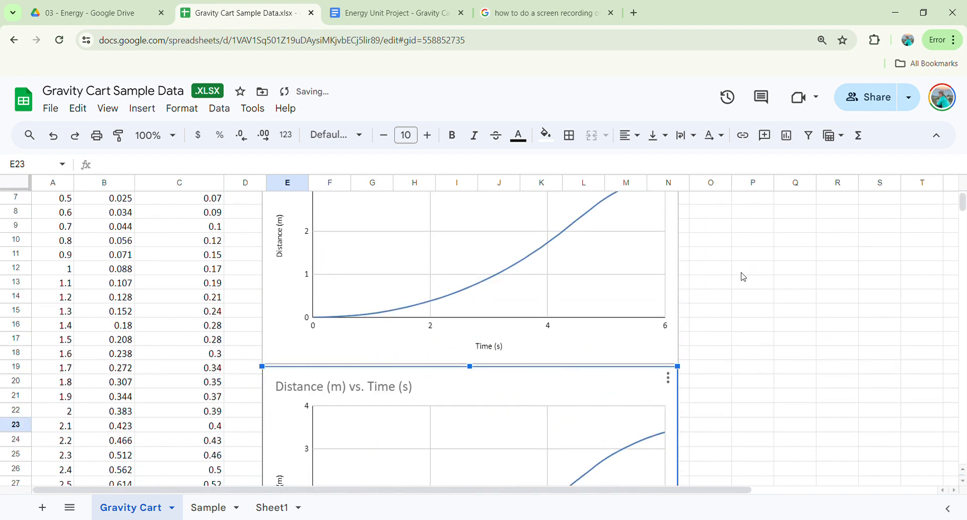
{"action": "scroll", "coordinate": [481, 275], "scroll_direction": "down", "scroll_amount": 6}
{"action": "scroll", "coordinate": [464, 310], "scroll_direction": "up", "scroll_amount": 1}
{"action": "scroll", "coordinate": [464, 310], "scroll_direction": "up", "scroll_amount": 1}
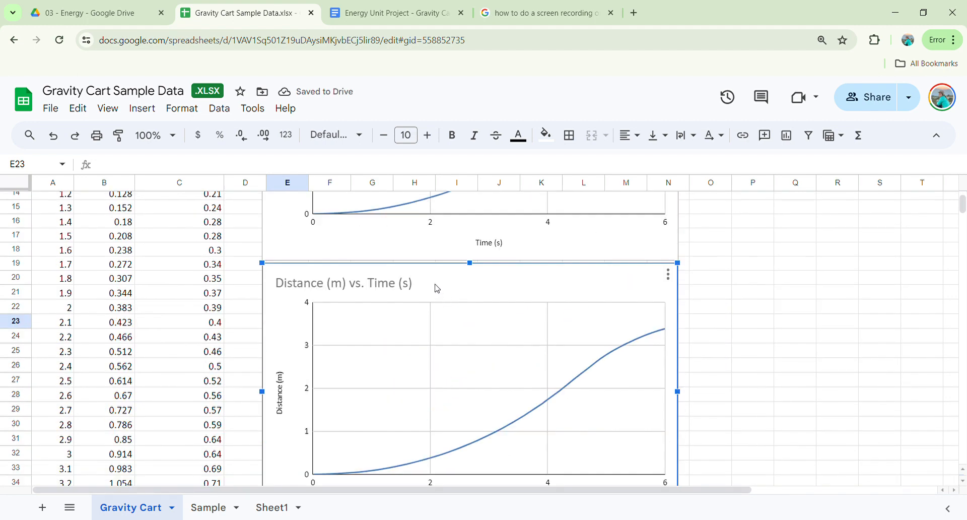
- Change the lower chart's title to "Velocity vs. Time"
{"action": "double_click", "coordinate": [454, 286]}
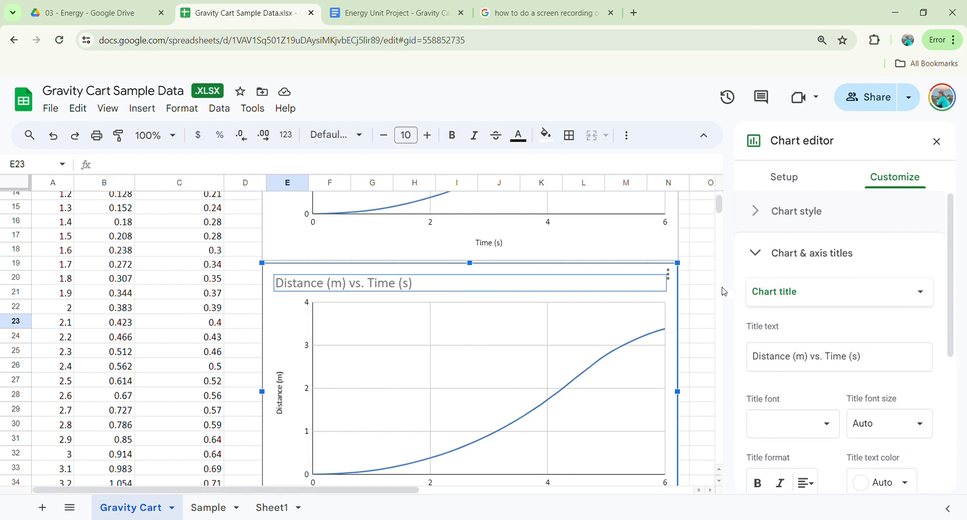
{"action": "left_click", "coordinate": [701, 291]}
{"action": "double_click", "coordinate": [289, 314]}
{"action": "left_click", "coordinate": [352, 262]}
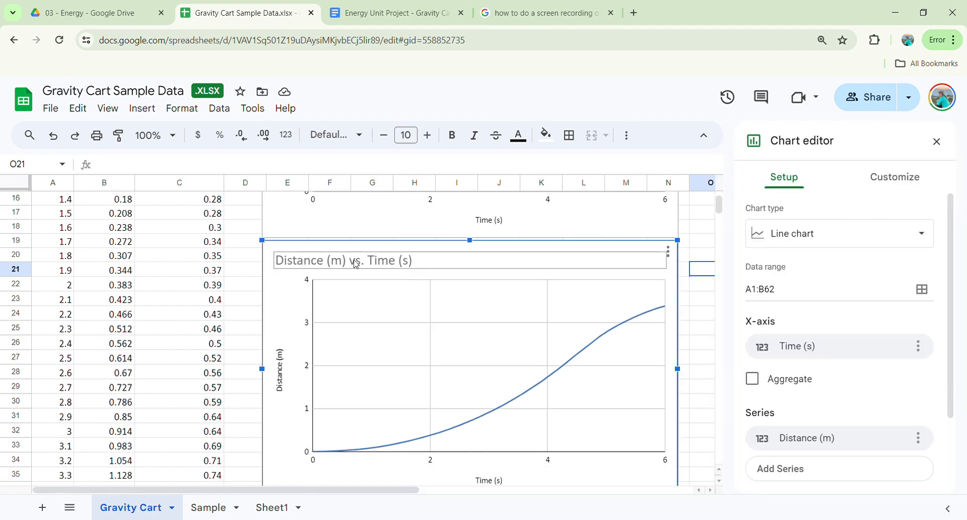
{"action": "double_click", "coordinate": [346, 265]}
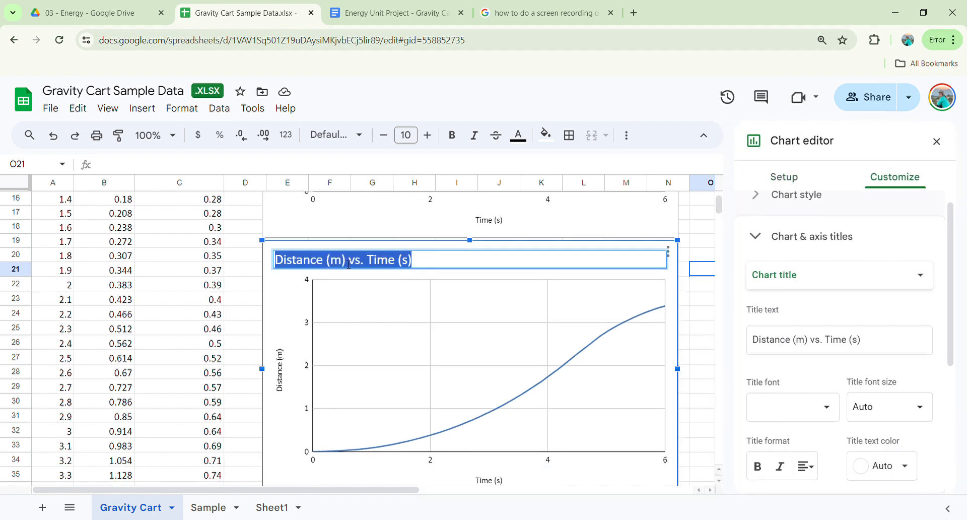
{"action": "left_click", "coordinate": [349, 265]}
{"action": "left_click_drag", "start_coordinate": [347, 265], "coordinate": [280, 263]}
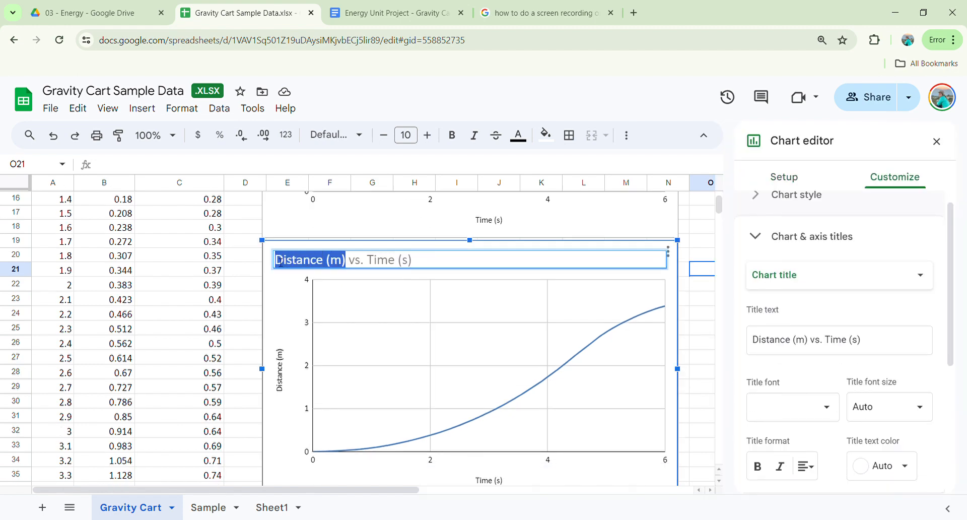
{"action": "type", "text": "Velocity"}
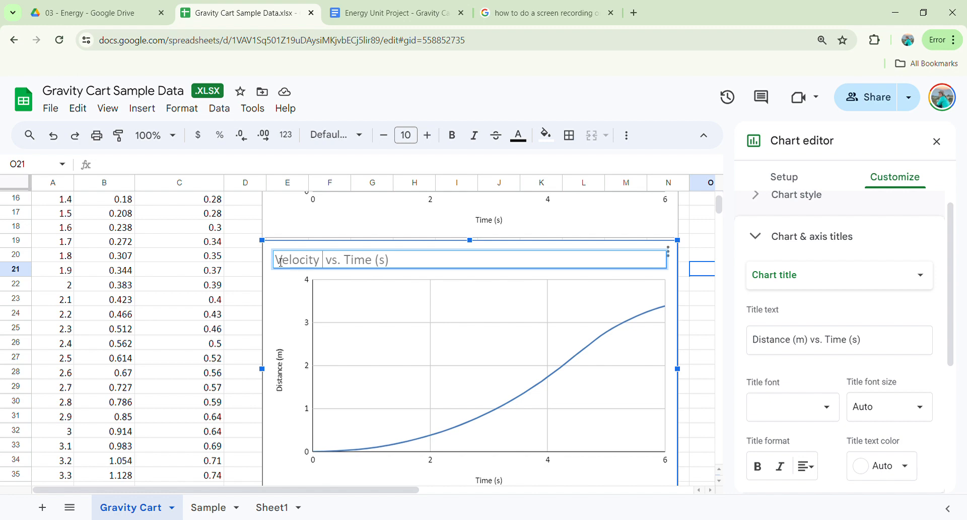
{"action": "key", "text": "BackSpace"}
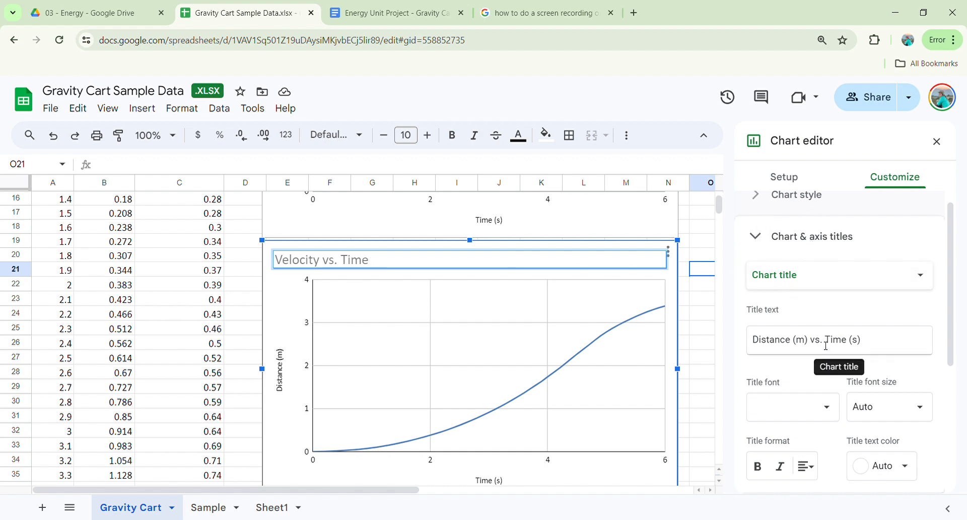
{"action": "scroll", "coordinate": [825, 335], "scroll_direction": "down", "scroll_amount": 2}
{"action": "scroll", "coordinate": [821, 335], "scroll_direction": "down", "scroll_amount": 3}
{"action": "scroll", "coordinate": [816, 280], "scroll_direction": "up", "scroll_amount": 5}
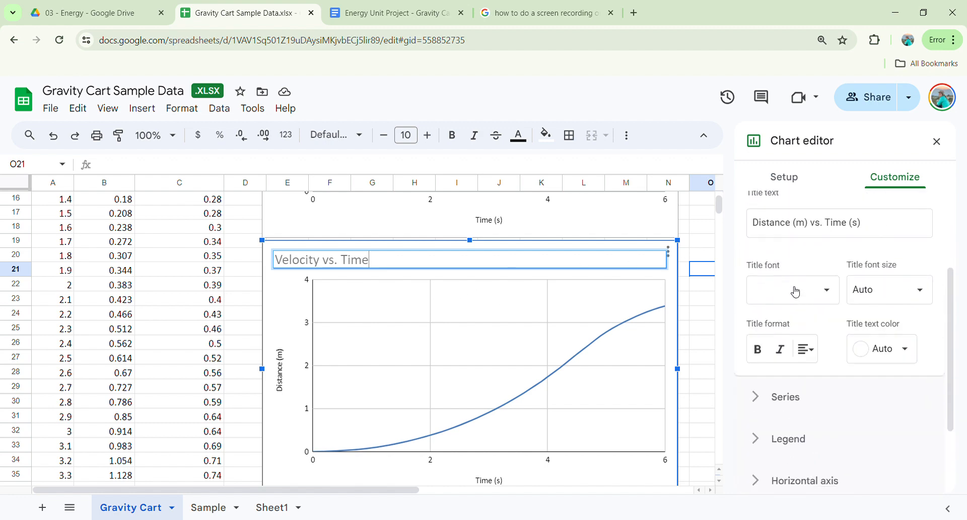
{"action": "left_click", "coordinate": [784, 177]}
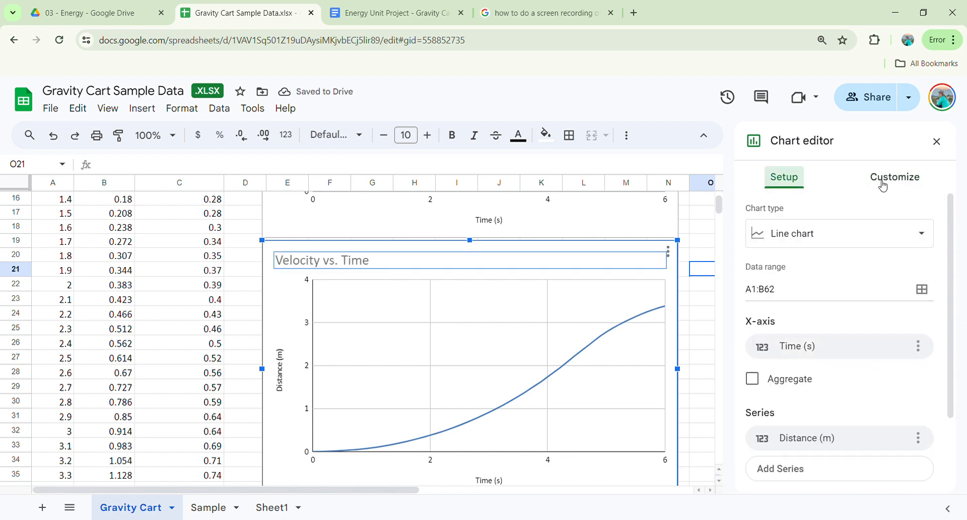
- Set the lower chart's vertical axis title to "Velocity (m/s)" and close the chart editor
{"action": "left_click", "coordinate": [883, 184]}
{"action": "scroll", "coordinate": [806, 302], "scroll_direction": "down", "scroll_amount": 4}
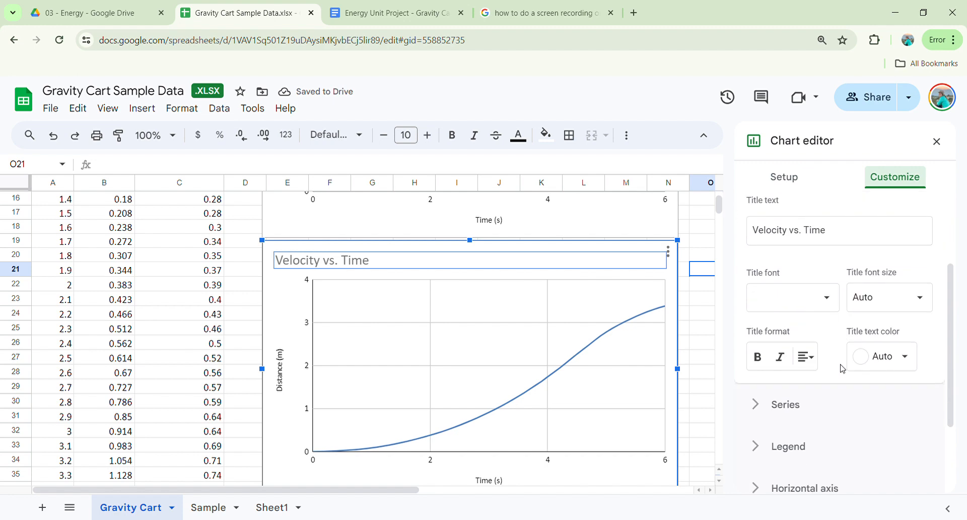
{"action": "left_click", "coordinate": [778, 339]}
{"action": "scroll", "coordinate": [796, 334], "scroll_direction": "down", "scroll_amount": 4}
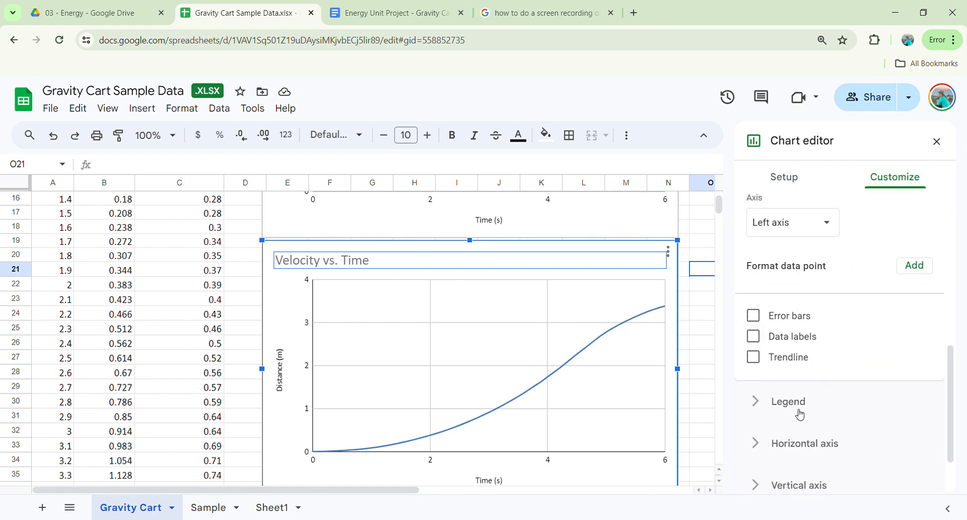
{"action": "left_click", "coordinate": [279, 362]}
{"action": "left_click", "coordinate": [282, 359]}
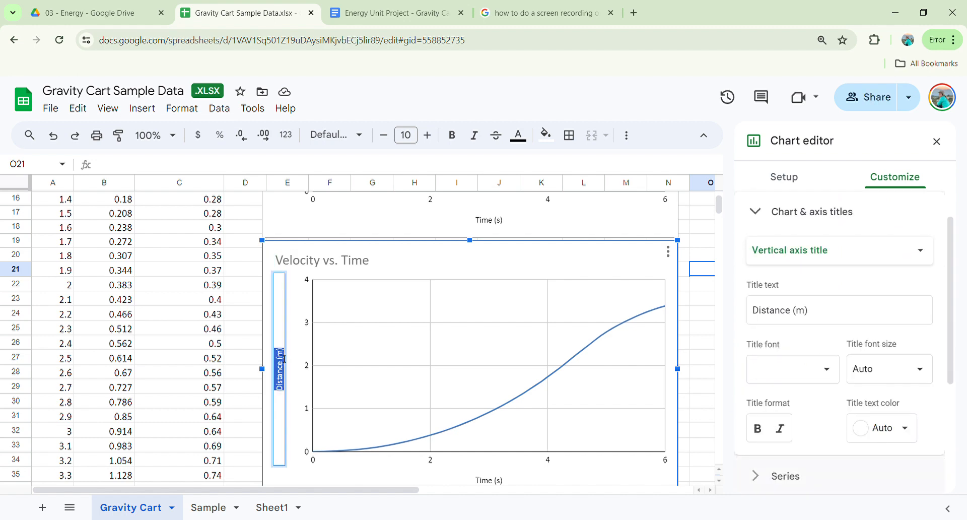
{"action": "type", "text": "Ve"}
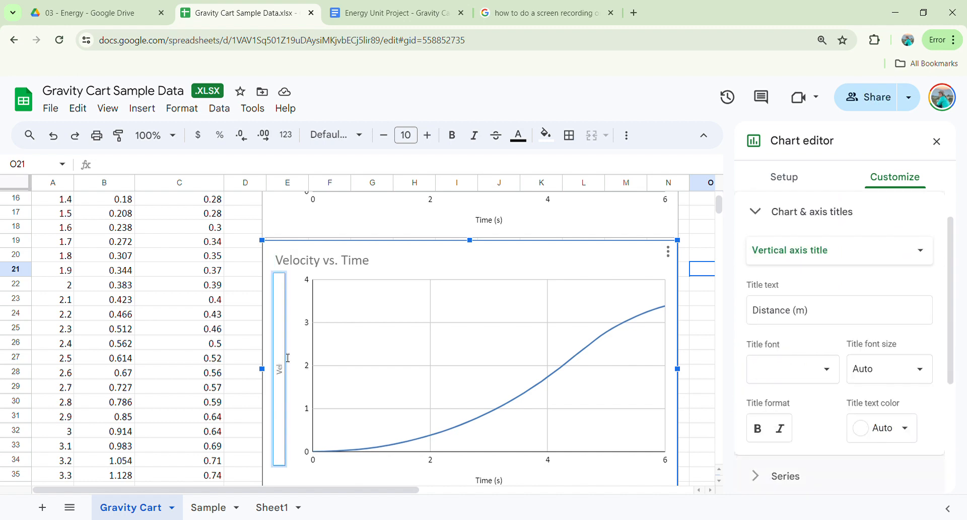
{"action": "type", "text": "locity (m/s"}
{"action": "type", "text": ")"}
{"action": "left_click", "coordinate": [938, 144]}
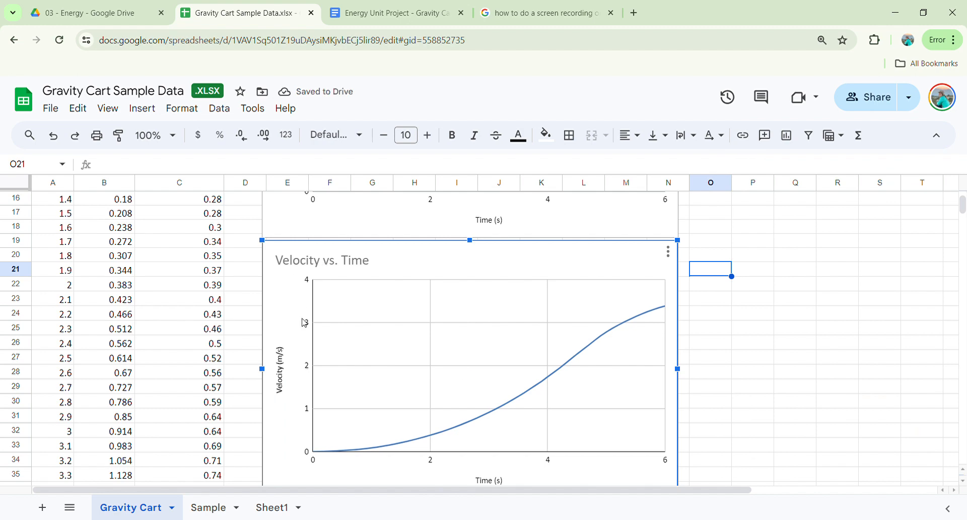
- Add the velocity data in C1:C62 as a second series in the Velocity vs. Time chart
{"action": "double_click", "coordinate": [562, 372]}
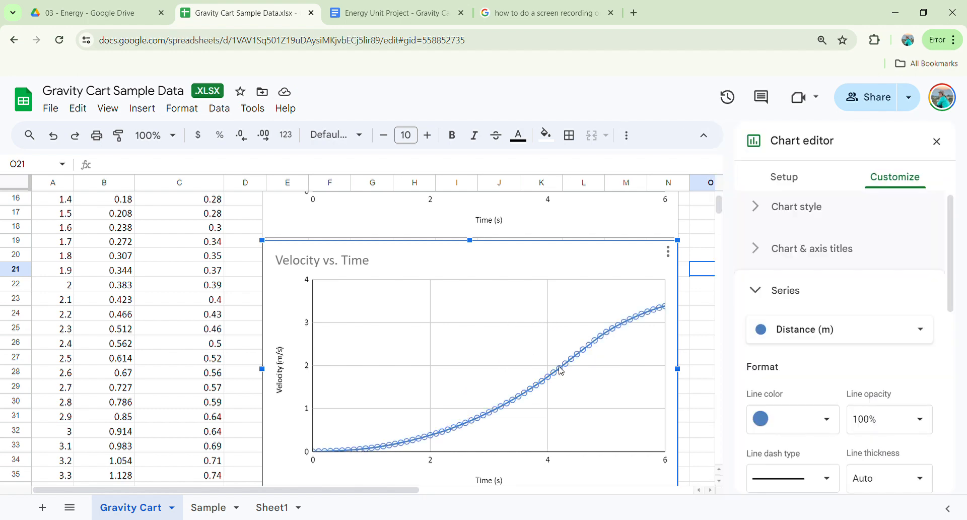
{"action": "scroll", "coordinate": [865, 308], "scroll_direction": "down", "scroll_amount": 2}
{"action": "scroll", "coordinate": [866, 310], "scroll_direction": "up", "scroll_amount": 3}
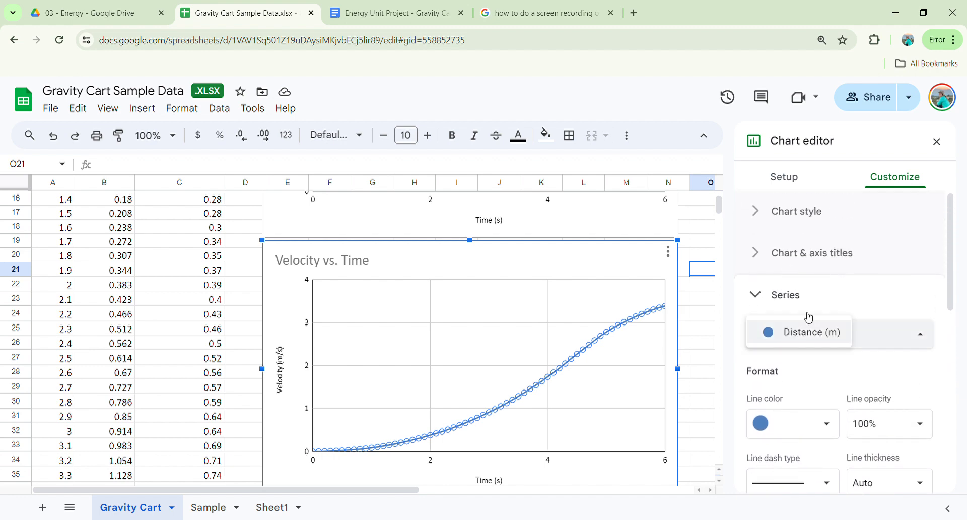
{"action": "left_click", "coordinate": [756, 296]}
{"action": "left_click", "coordinate": [778, 177]}
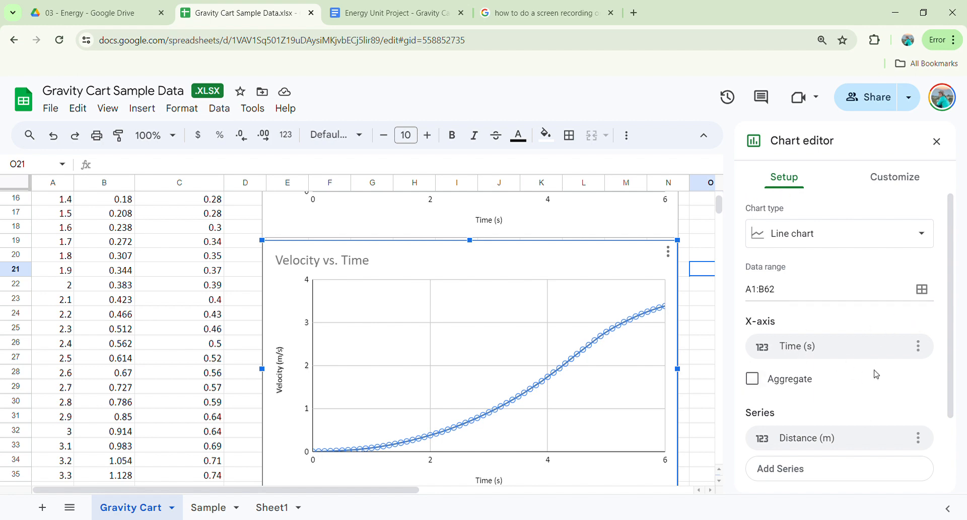
{"action": "scroll", "coordinate": [877, 374], "scroll_direction": "down", "scroll_amount": 2}
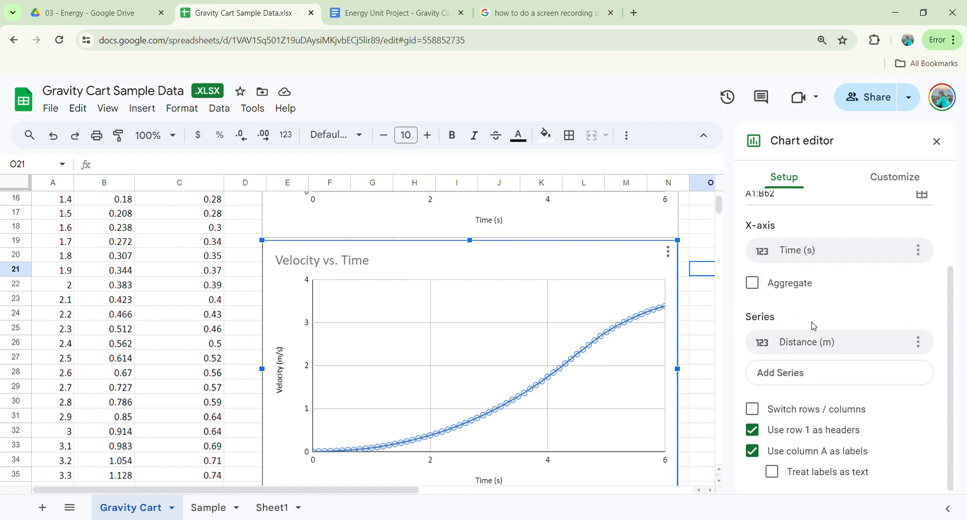
{"action": "left_click", "coordinate": [783, 378]}
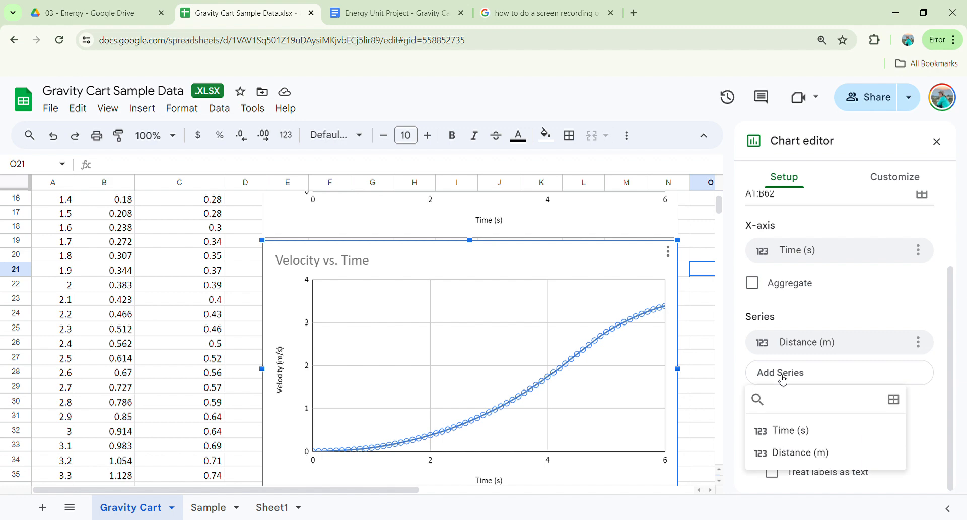
{"action": "left_click", "coordinate": [901, 406]}
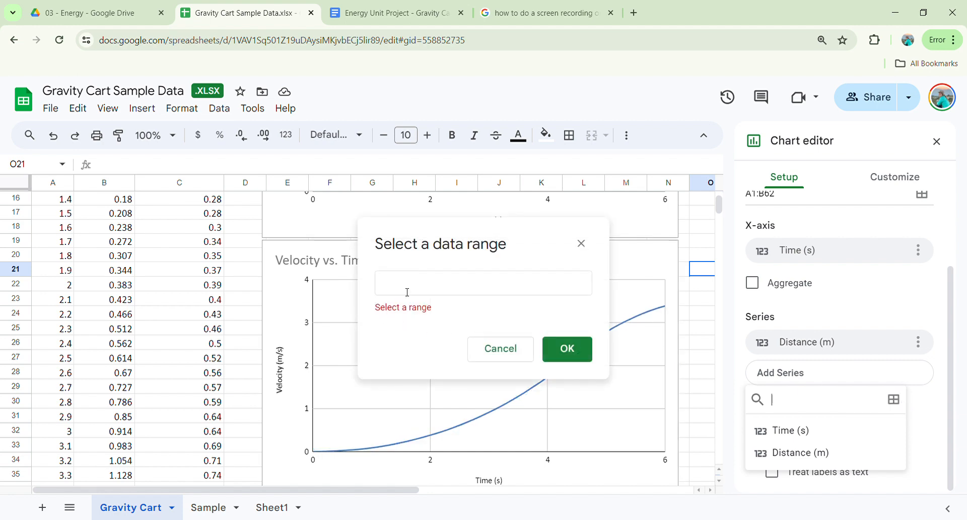
{"action": "scroll", "coordinate": [190, 287], "scroll_direction": "up", "scroll_amount": 5}
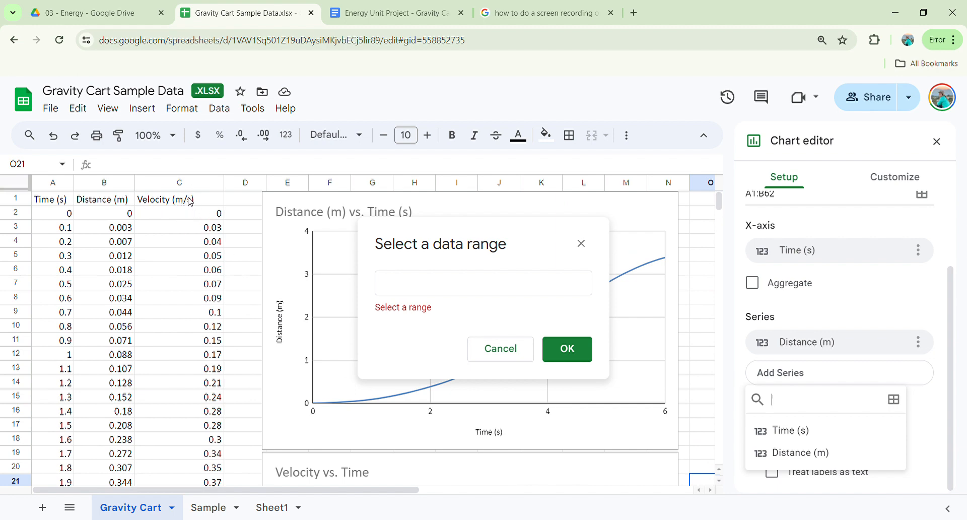
{"action": "left_click_drag", "start_coordinate": [206, 203], "coordinate": [213, 409]}
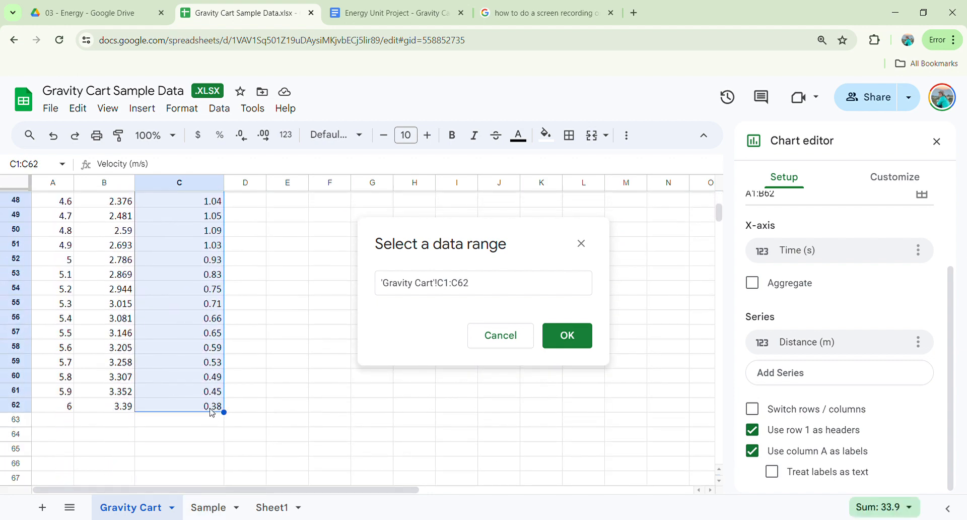
{"action": "left_click", "coordinate": [571, 337]}
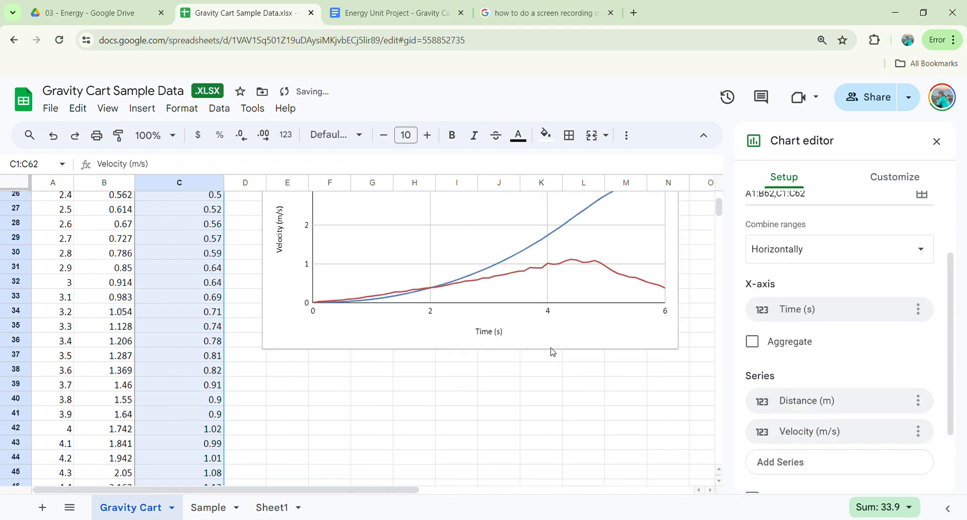
{"action": "scroll", "coordinate": [553, 352], "scroll_direction": "down", "scroll_amount": 4}
{"action": "scroll", "coordinate": [553, 353], "scroll_direction": "up", "scroll_amount": 1}
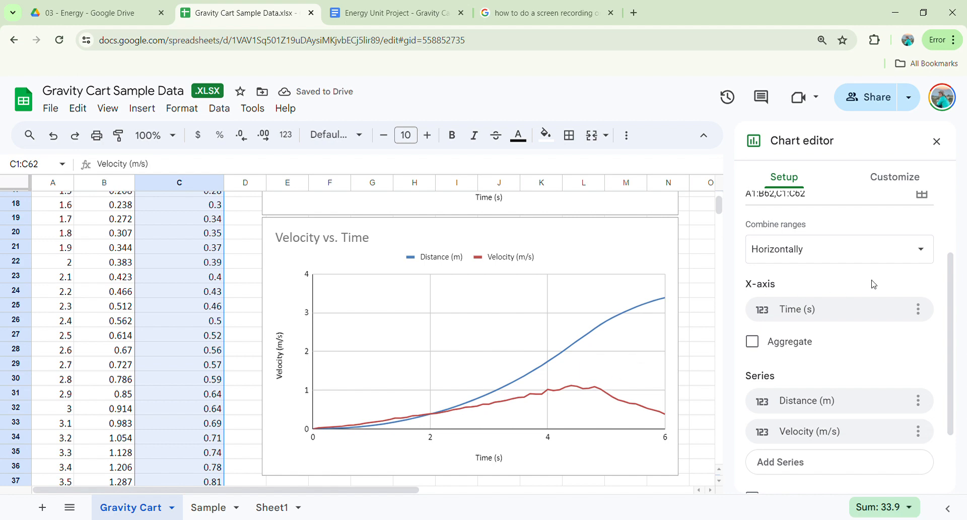
- Remove the Distance (m) series from the Velocity vs. Time chart
{"action": "scroll", "coordinate": [891, 364], "scroll_direction": "down", "scroll_amount": 1}
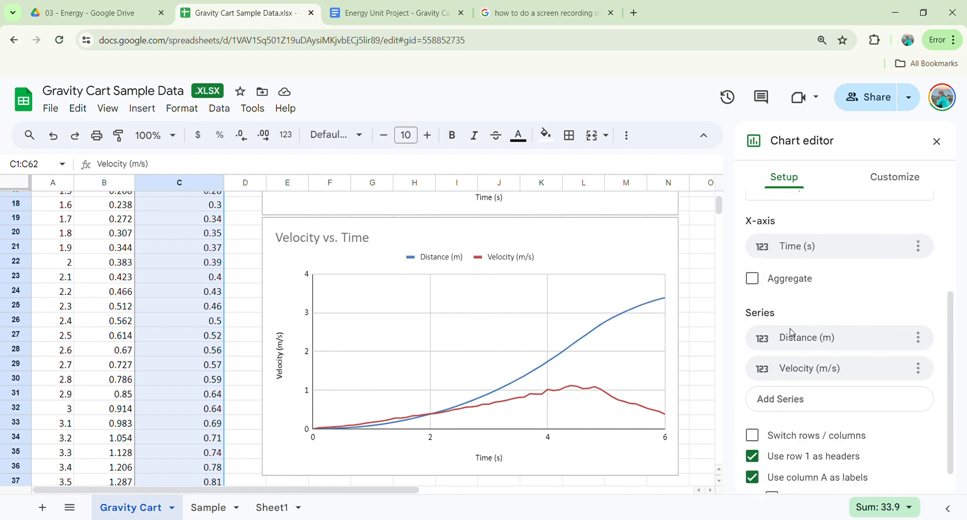
{"action": "left_click", "coordinate": [923, 340]}
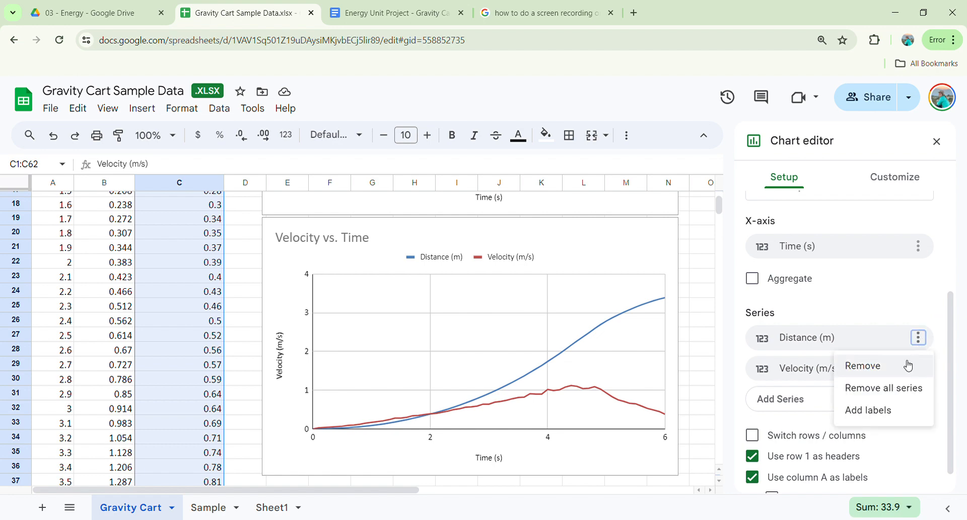
{"action": "left_click", "coordinate": [889, 372]}
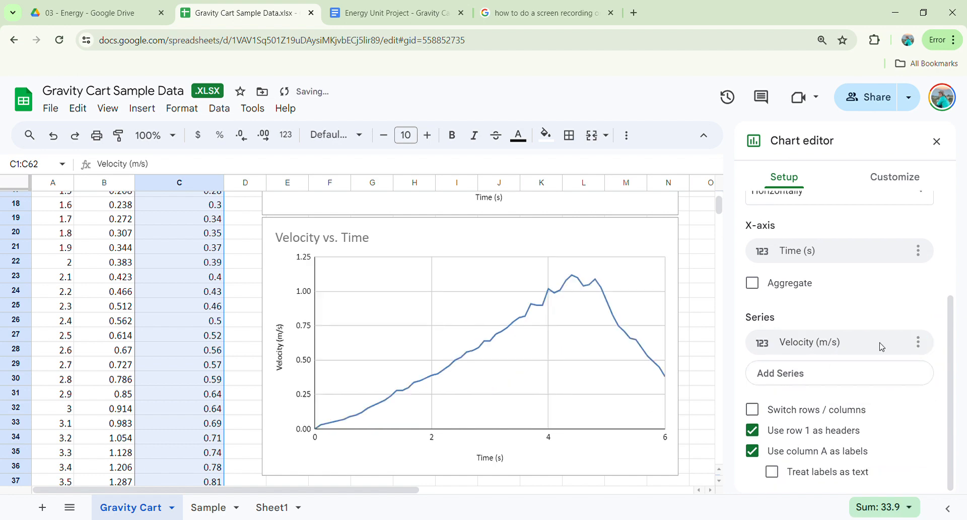
- Change the Velocity vs. Time chart to a scatter chart and close the chart editor
{"action": "scroll", "coordinate": [790, 367], "scroll_direction": "up", "scroll_amount": 3}
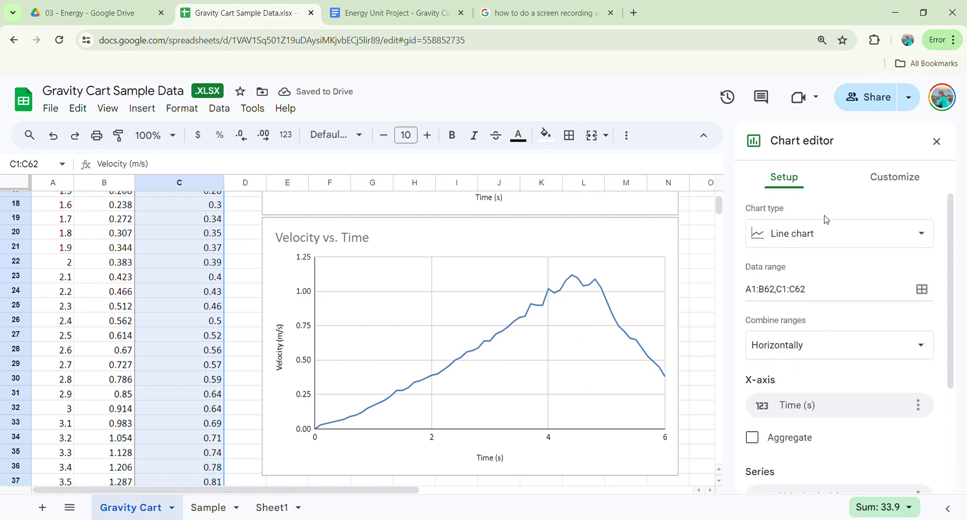
{"action": "left_click", "coordinate": [810, 238]}
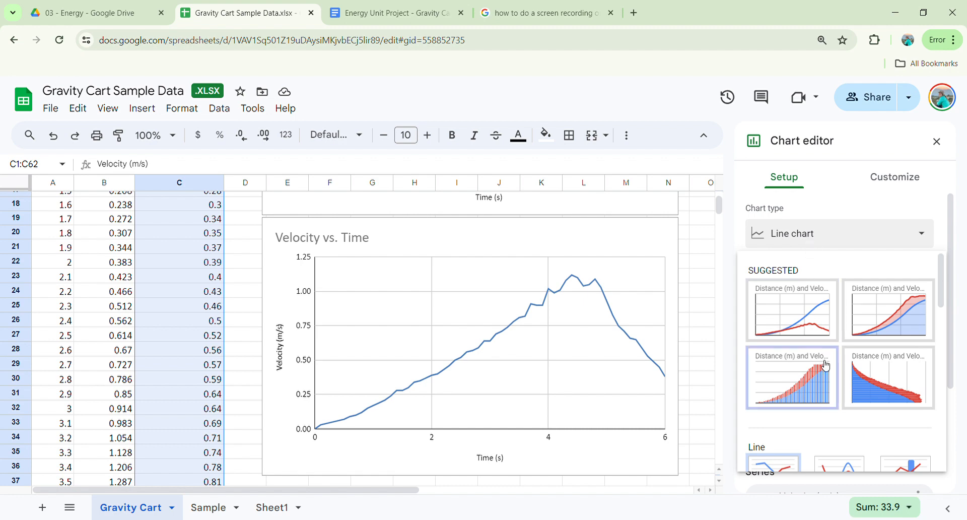
{"action": "scroll", "coordinate": [824, 364], "scroll_direction": "down", "scroll_amount": 10}
{"action": "scroll", "coordinate": [824, 367], "scroll_direction": "down", "scroll_amount": 2}
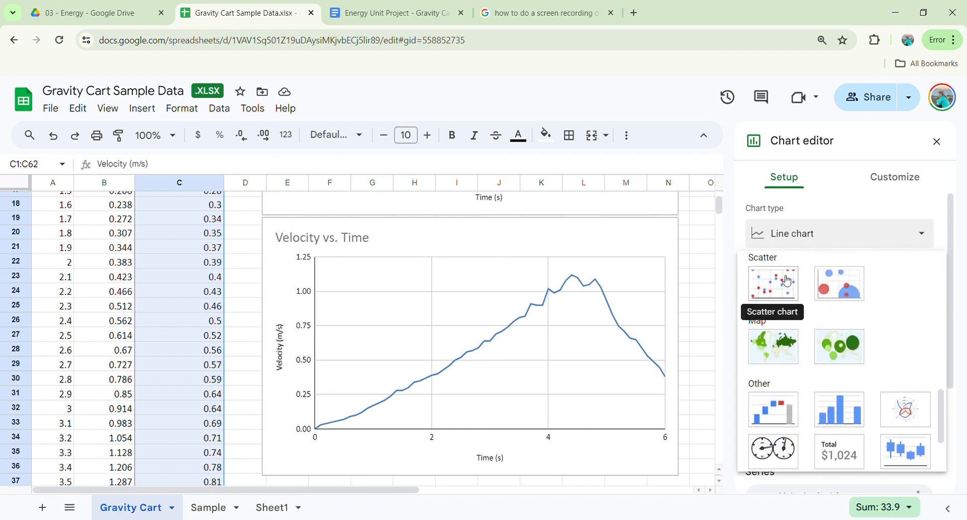
{"action": "left_click", "coordinate": [778, 285]}
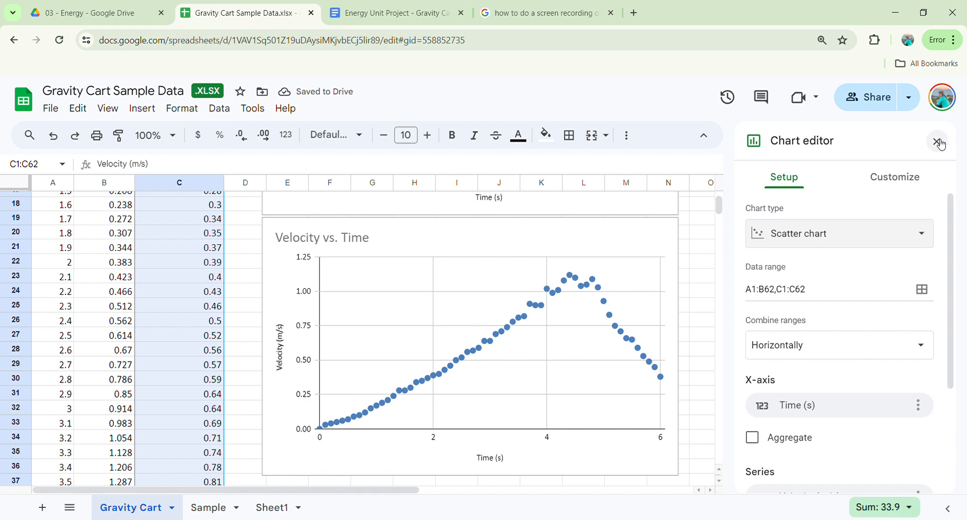
{"action": "left_click", "coordinate": [937, 142]}
- Compare the shapes of the Distance vs. Time and Velocity vs. Time charts
{"action": "scroll", "coordinate": [501, 268], "scroll_direction": "up", "scroll_amount": 2}
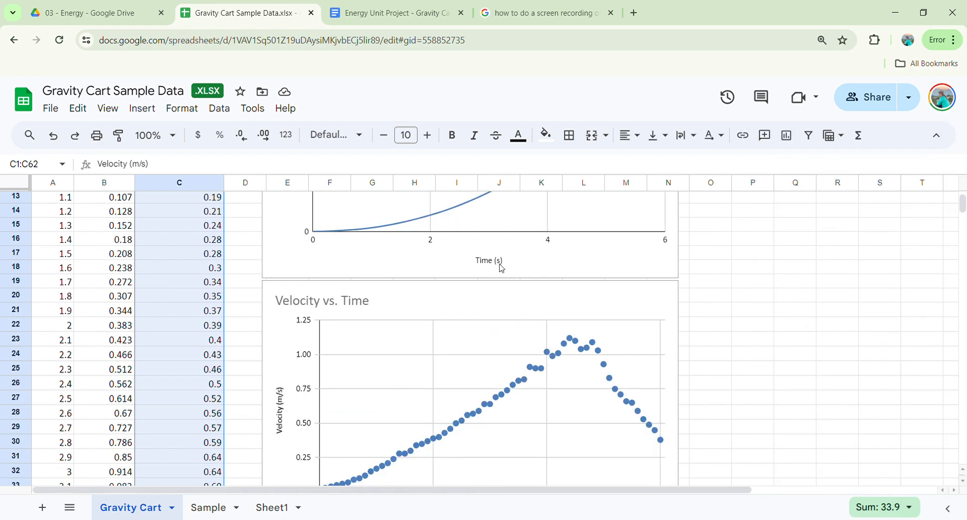
{"action": "scroll", "coordinate": [502, 268], "scroll_direction": "down", "scroll_amount": 2}
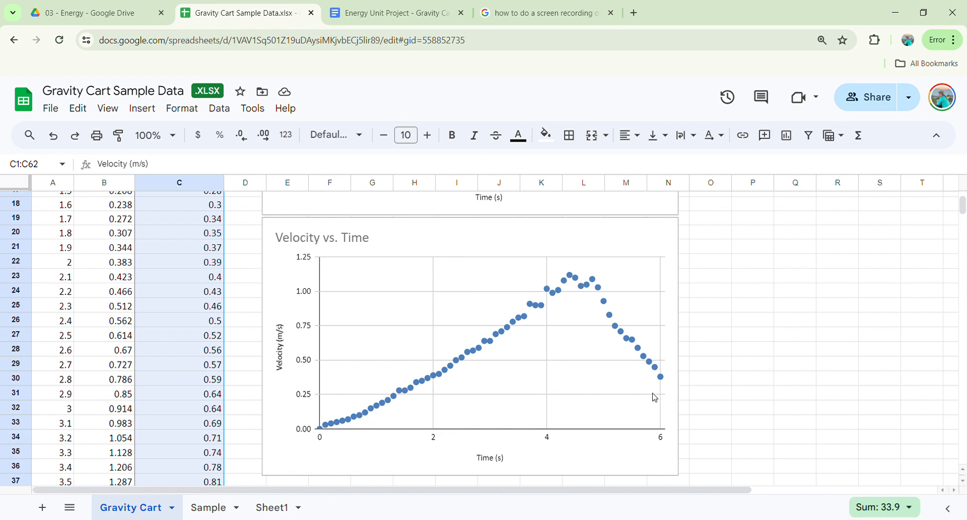
{"action": "scroll", "coordinate": [471, 387], "scroll_direction": "up", "scroll_amount": 5}
{"action": "scroll", "coordinate": [514, 286], "scroll_direction": "down", "scroll_amount": 2}
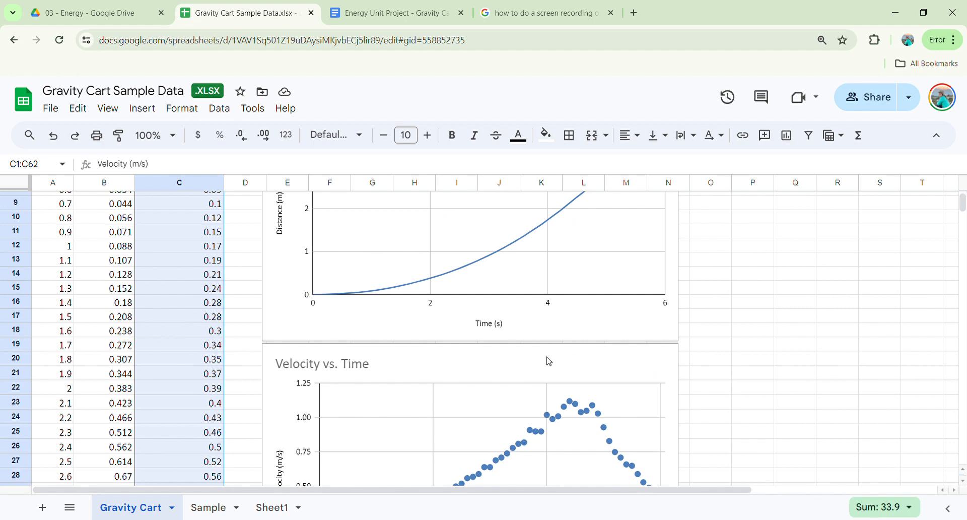
{"action": "scroll", "coordinate": [569, 298], "scroll_direction": "up", "scroll_amount": 3}
{"action": "scroll", "coordinate": [353, 280], "scroll_direction": "down", "scroll_amount": 6}
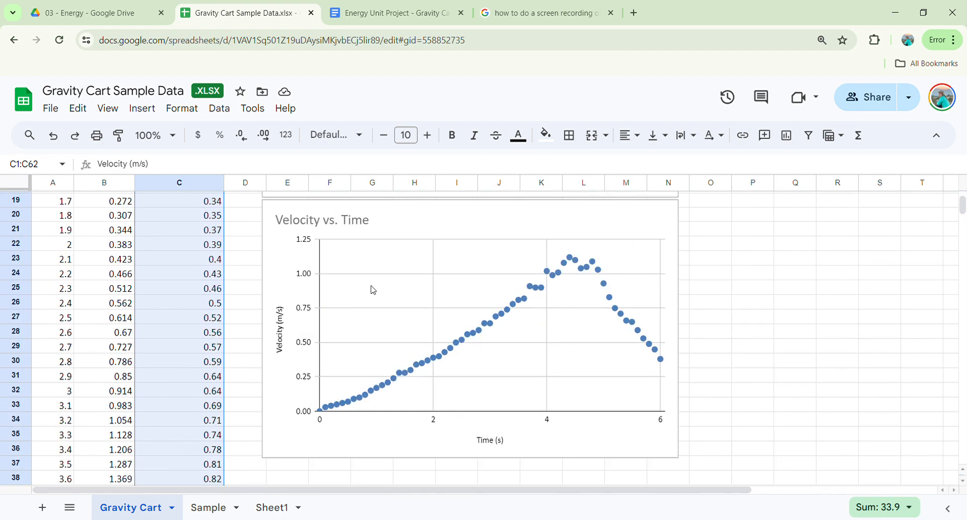
{"action": "scroll", "coordinate": [382, 333], "scroll_direction": "up", "scroll_amount": 6}
{"action": "scroll", "coordinate": [423, 287], "scroll_direction": "down", "scroll_amount": 5}
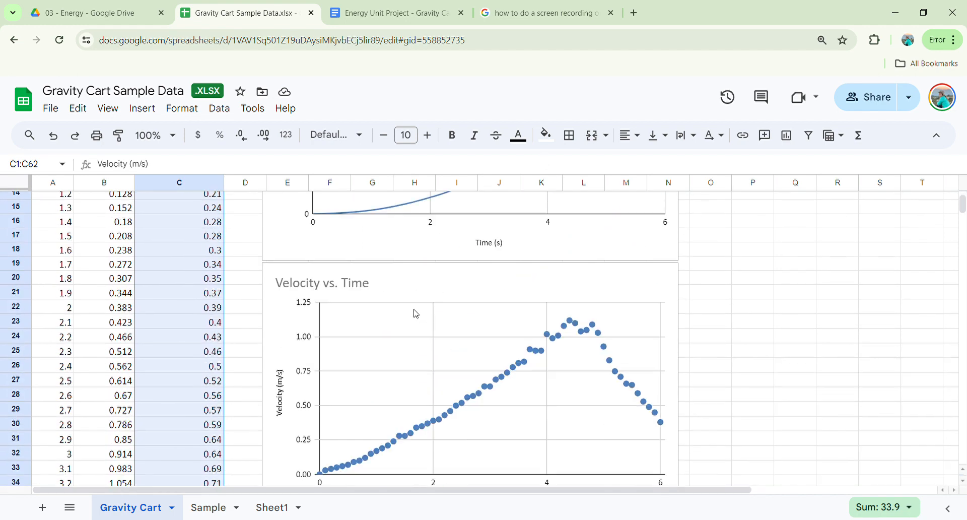
{"action": "scroll", "coordinate": [416, 313], "scroll_direction": "down", "scroll_amount": 2}
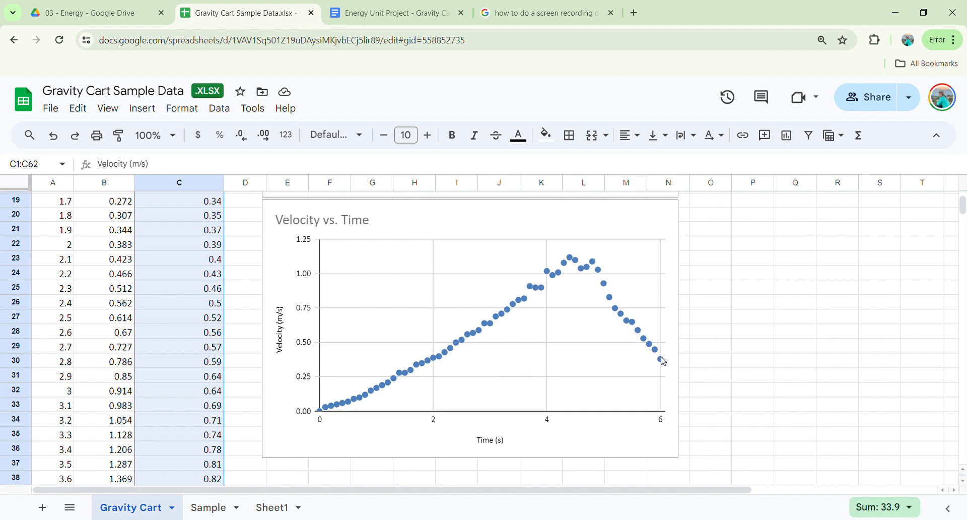
- Select the Velocity vs. Time chart and inspect individual data points along its rising section and near its peak
{"action": "left_click", "coordinate": [347, 223]}
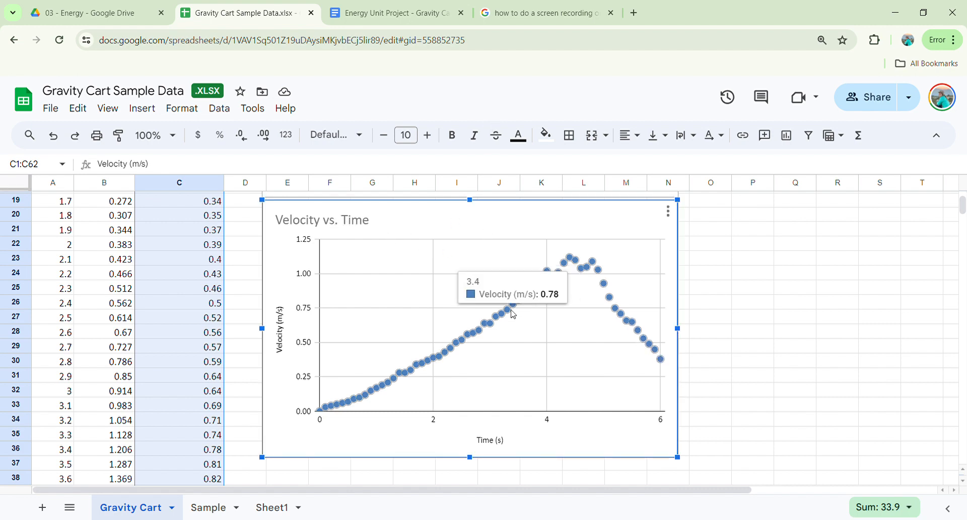
{"action": "mouse_move", "coordinate": [587, 273]}
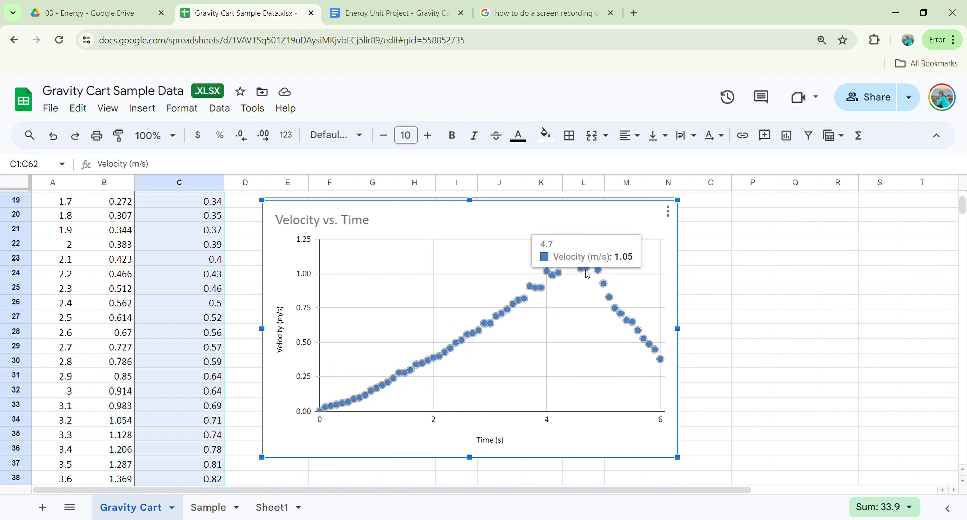
{"action": "mouse_move", "coordinate": [447, 352]}
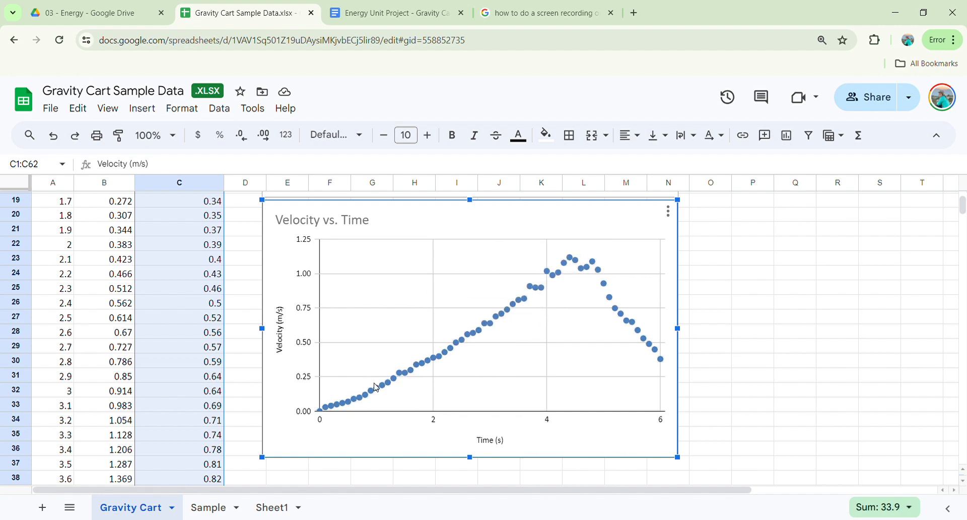
{"action": "mouse_move", "coordinate": [383, 389]}
{"action": "mouse_move", "coordinate": [473, 333]}
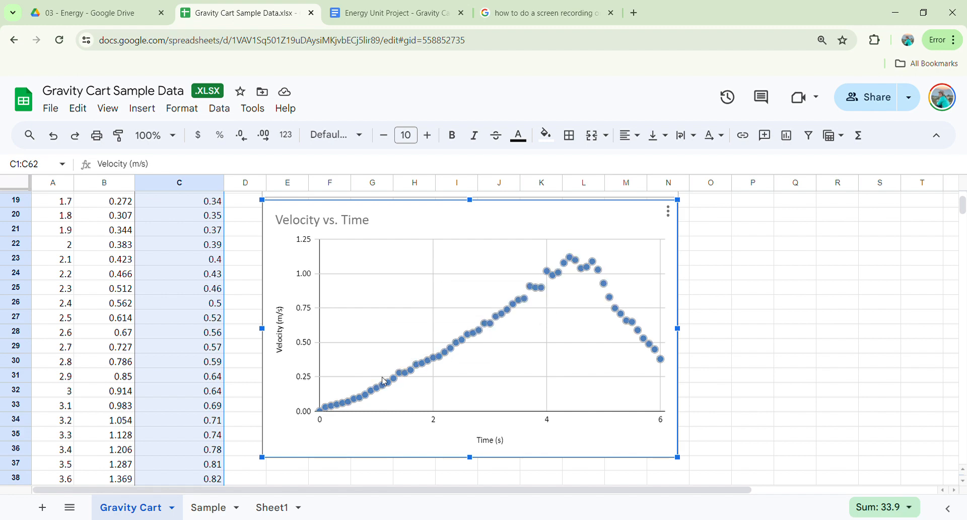
{"action": "mouse_move", "coordinate": [331, 407]}
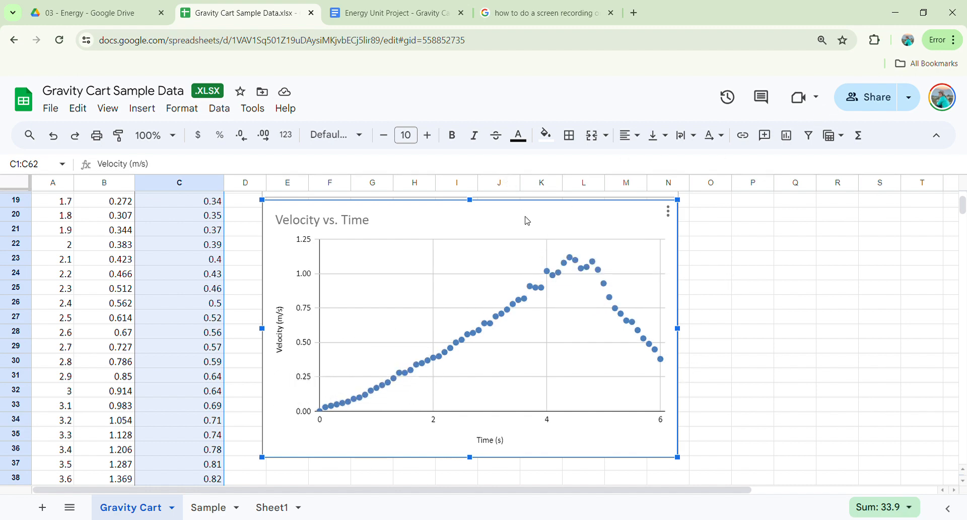
- Move the lower Velocity vs. Time chart right to column O, and place its duplicate that covers the distance chart beneath that chart
{"action": "left_click_drag", "start_coordinate": [503, 225], "coordinate": [905, 231]}
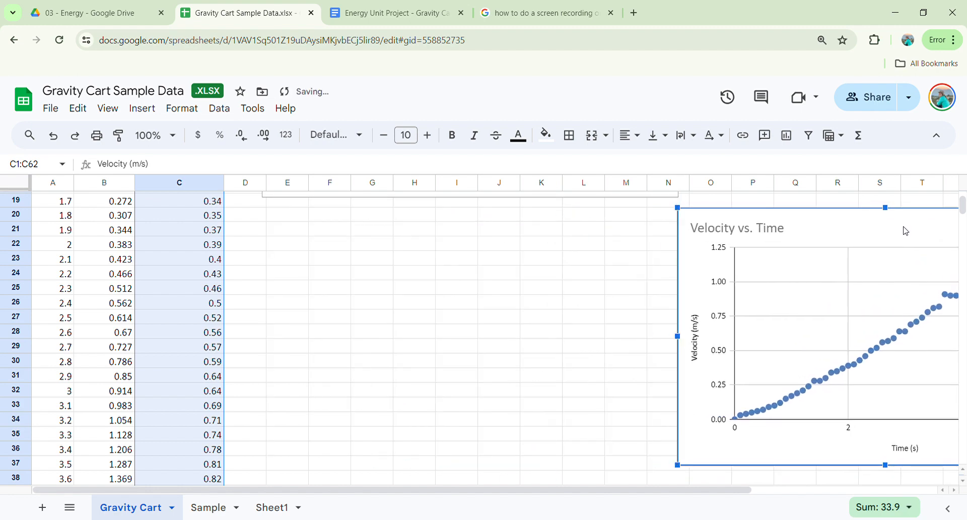
{"action": "left_click", "coordinate": [626, 214]}
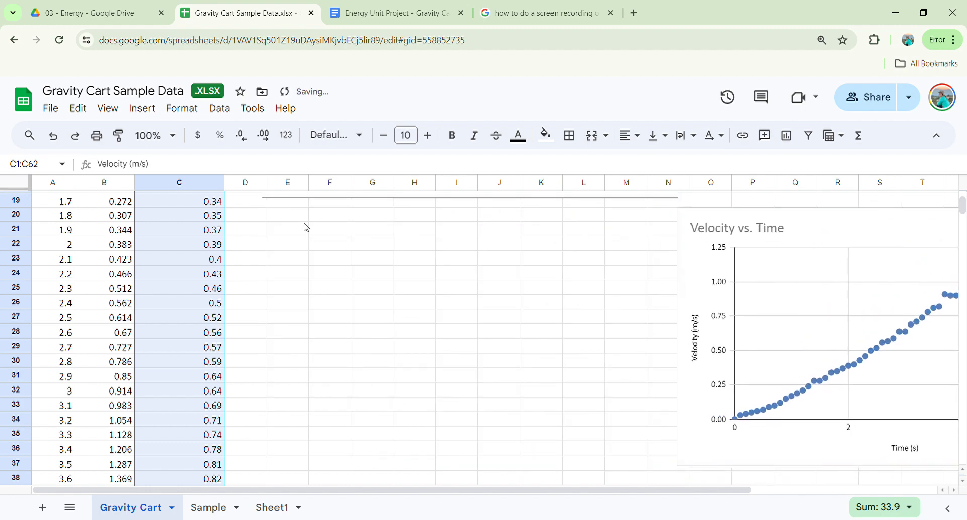
{"action": "scroll", "coordinate": [367, 263], "scroll_direction": "up", "scroll_amount": 6}
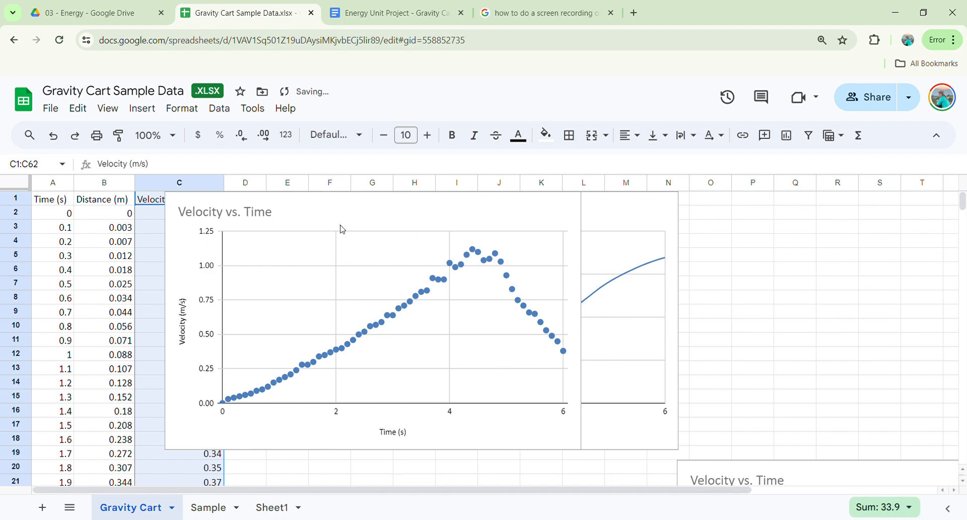
{"action": "left_click", "coordinate": [413, 358]}
{"action": "left_click_drag", "start_coordinate": [337, 213], "coordinate": [440, 382]}
{"action": "scroll", "coordinate": [441, 345], "scroll_direction": "down", "scroll_amount": 4}
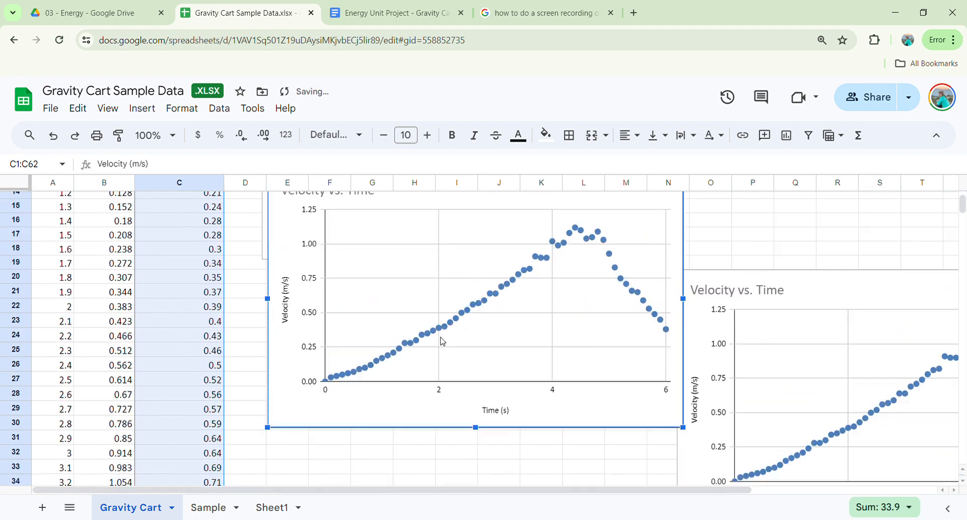
{"action": "scroll", "coordinate": [440, 342], "scroll_direction": "up", "scroll_amount": 2}
{"action": "left_click_drag", "start_coordinate": [437, 315], "coordinate": [438, 424]}
{"action": "scroll", "coordinate": [553, 391], "scroll_direction": "down", "scroll_amount": 3}
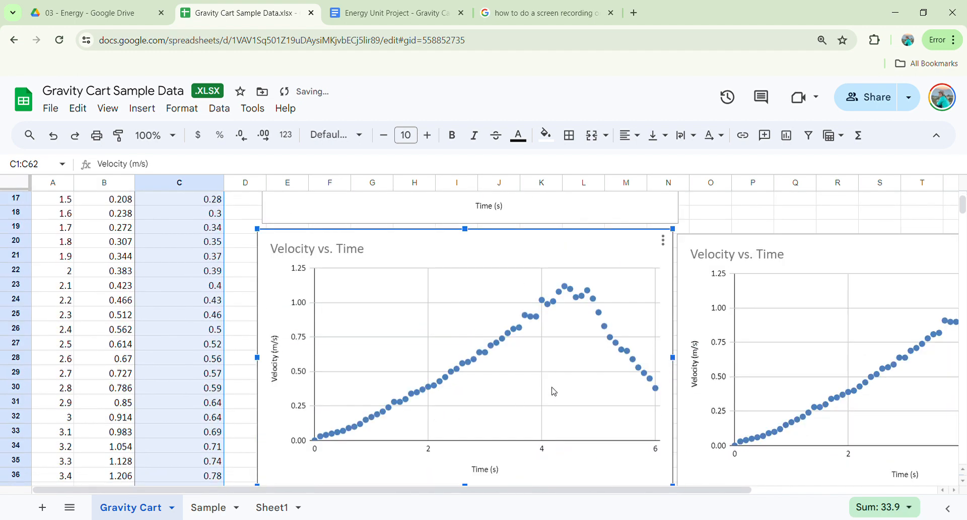
- Move the rightmost Velocity vs. Time chart farther right so it starts at about column Q
{"action": "scroll", "coordinate": [691, 298], "scroll_direction": "down", "scroll_amount": 1}
{"action": "scroll", "coordinate": [856, 267], "scroll_direction": "up", "scroll_amount": 2}
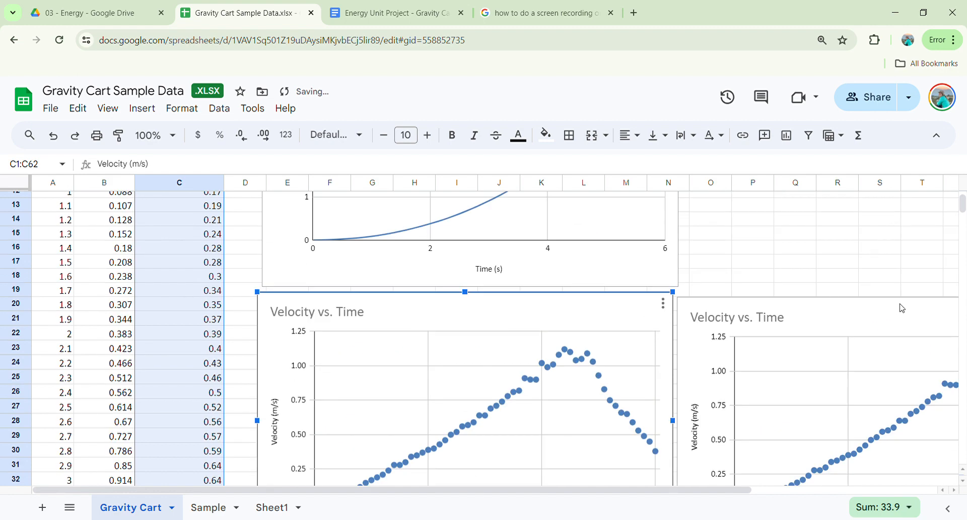
{"action": "left_click", "coordinate": [855, 319]}
{"action": "left_click_drag", "start_coordinate": [837, 258], "coordinate": [941, 263]}
- Move the Distance (m) vs. Time (s) chart right so it starts in column H, away from the data
{"action": "scroll", "coordinate": [676, 298], "scroll_direction": "up", "scroll_amount": 4}
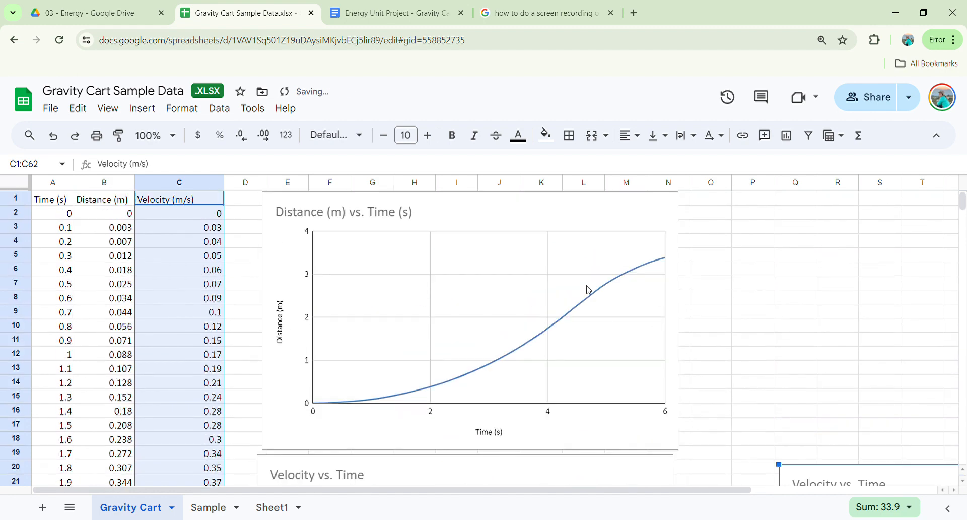
{"action": "left_click", "coordinate": [498, 207]}
{"action": "left_click_drag", "start_coordinate": [499, 207], "coordinate": [624, 219]}
- Move the left Velocity vs. Time chart into column H, directly beneath the distance chart with their side edges aligned
{"action": "scroll", "coordinate": [497, 277], "scroll_direction": "down", "scroll_amount": 3}
{"action": "scroll", "coordinate": [497, 277], "scroll_direction": "down", "scroll_amount": 3}
{"action": "left_click", "coordinate": [453, 218]}
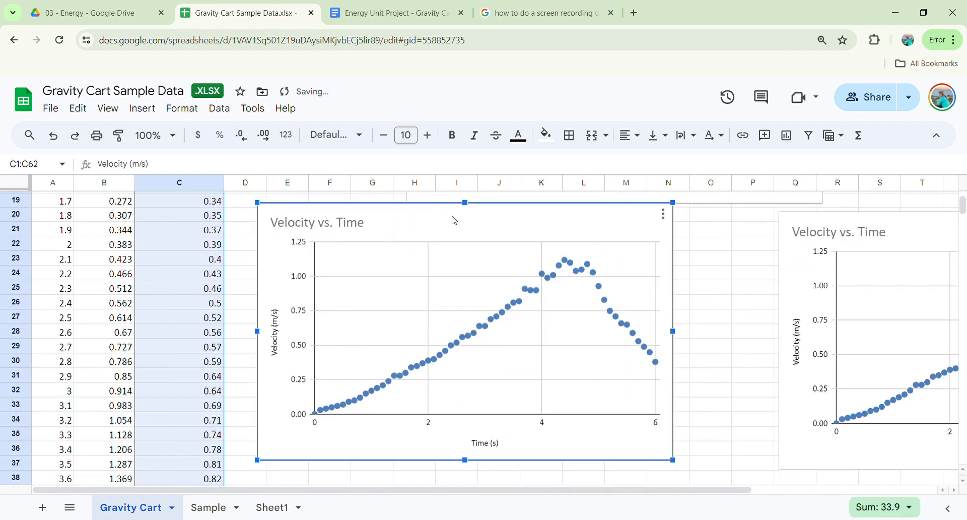
{"action": "left_click_drag", "start_coordinate": [453, 218], "coordinate": [597, 233]}
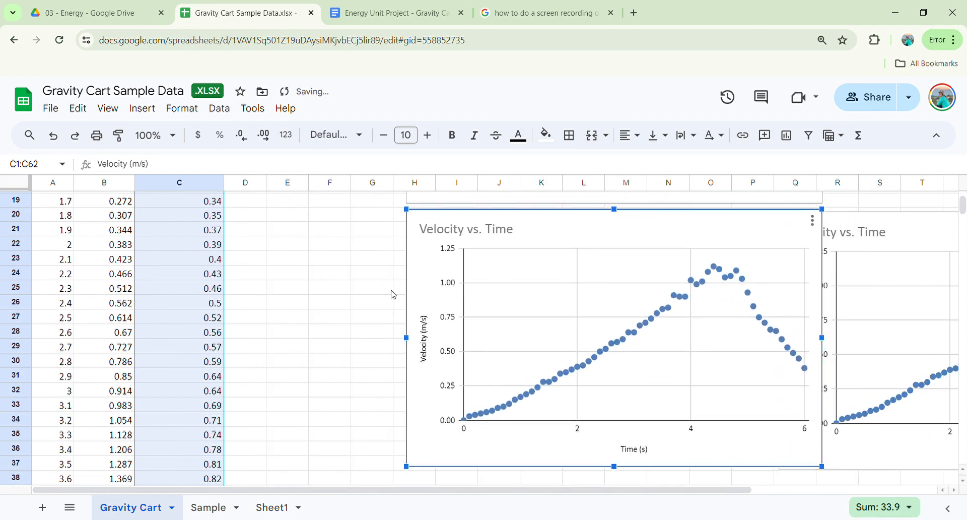
- Find the peak point on the Velocity vs. Time chart and select its matching cell C46 in the velocity column
{"action": "scroll", "coordinate": [394, 294], "scroll_direction": "up", "scroll_amount": 3}
{"action": "scroll", "coordinate": [393, 294], "scroll_direction": "up", "scroll_amount": 3}
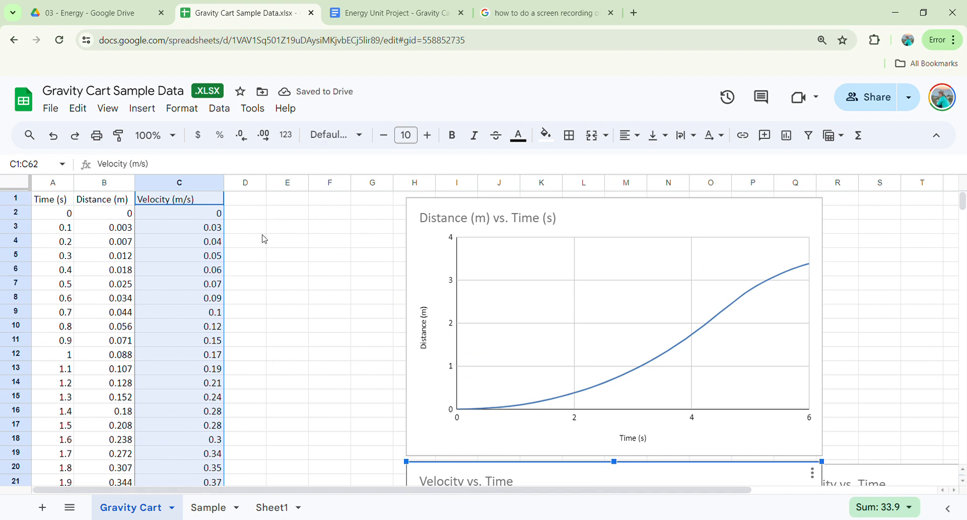
{"action": "scroll", "coordinate": [670, 398], "scroll_direction": "down", "scroll_amount": 4}
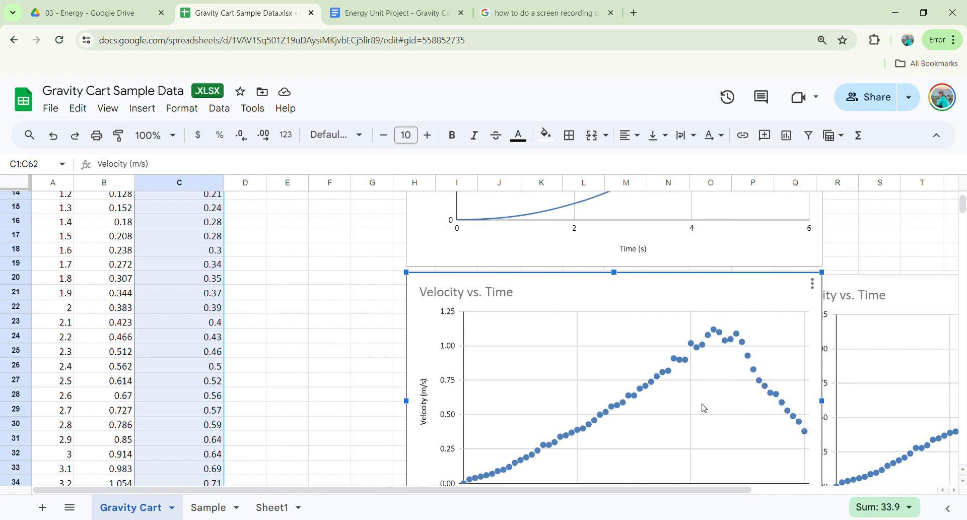
{"action": "scroll", "coordinate": [766, 336], "scroll_direction": "down", "scroll_amount": 3}
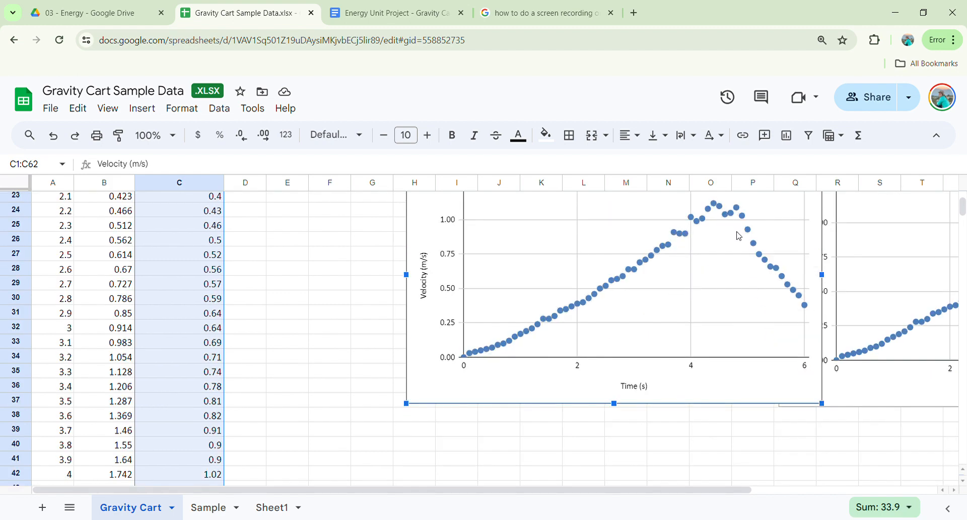
{"action": "scroll", "coordinate": [723, 226], "scroll_direction": "up", "scroll_amount": 1}
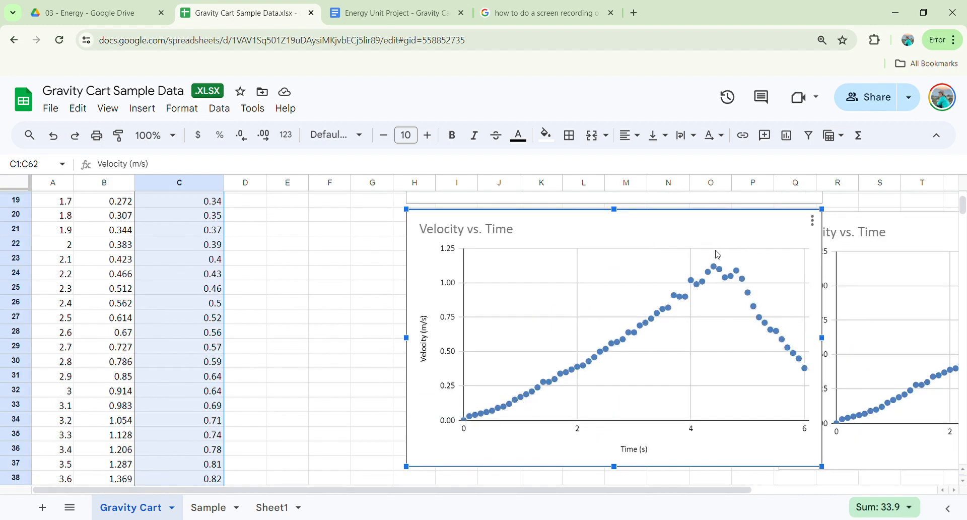
{"action": "mouse_move", "coordinate": [716, 268]}
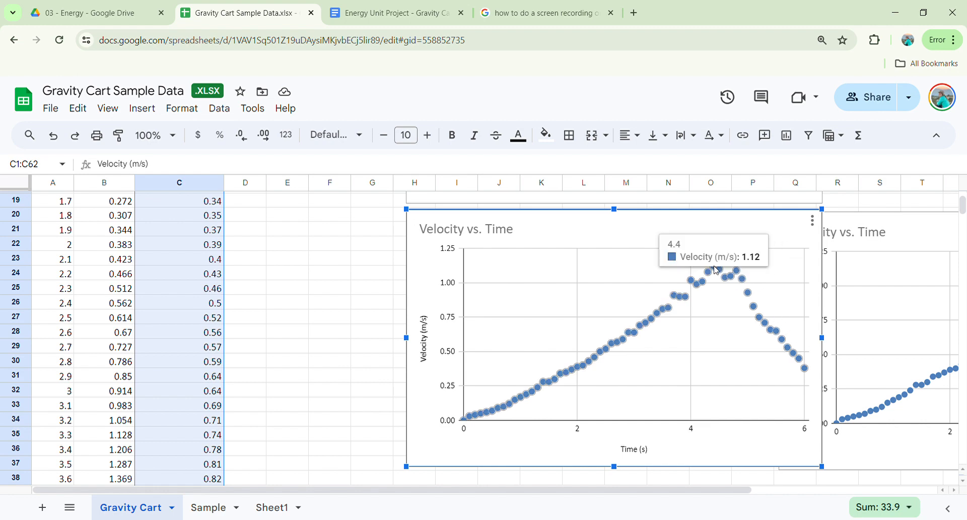
{"action": "left_click", "coordinate": [326, 304]}
{"action": "scroll", "coordinate": [307, 310], "scroll_direction": "up", "scroll_amount": 1}
{"action": "scroll", "coordinate": [288, 310], "scroll_direction": "down", "scroll_amount": 4}
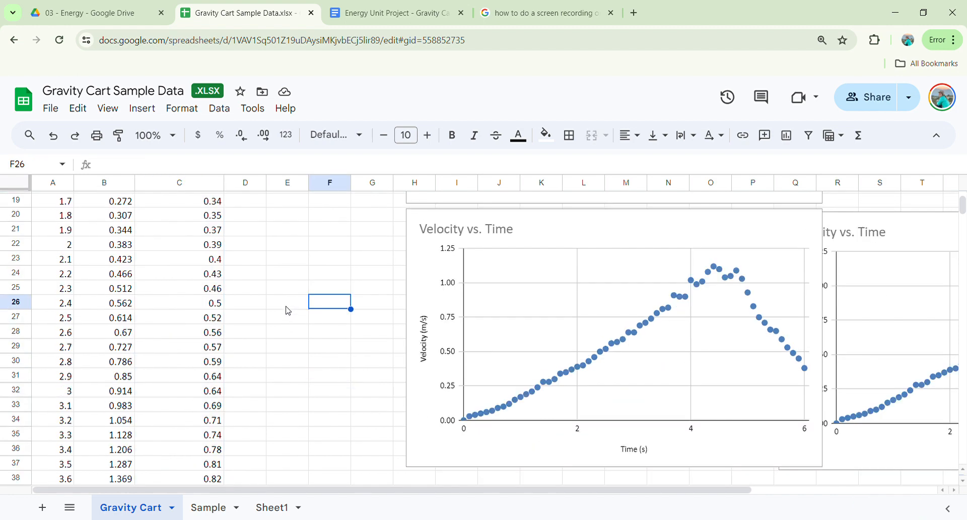
{"action": "scroll", "coordinate": [233, 355], "scroll_direction": "down", "scroll_amount": 3}
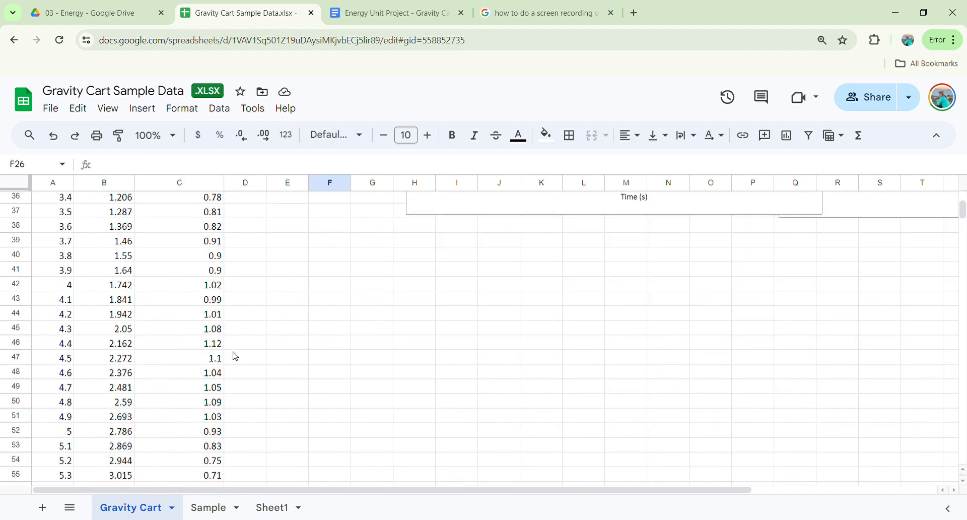
{"action": "left_click", "coordinate": [210, 347]}
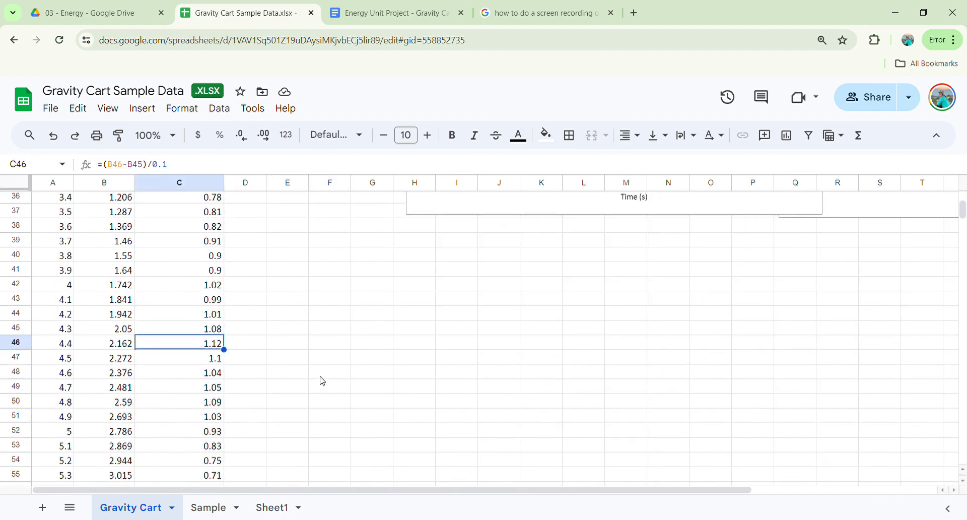
- Copy the velocities in C2:C46 and paste them as values only into column D, starting at D2
{"action": "scroll", "coordinate": [328, 379], "scroll_direction": "up", "scroll_amount": 12}
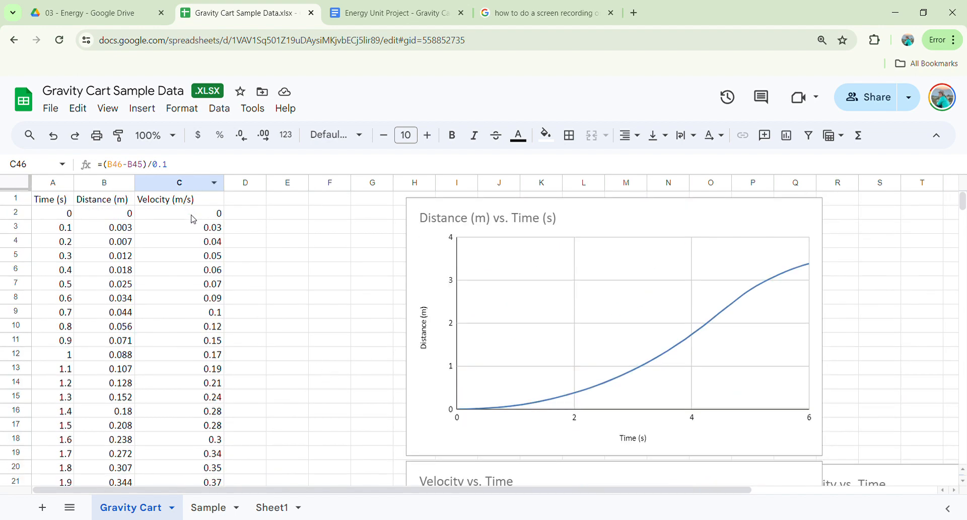
{"action": "left_click_drag", "start_coordinate": [194, 216], "coordinate": [218, 409]}
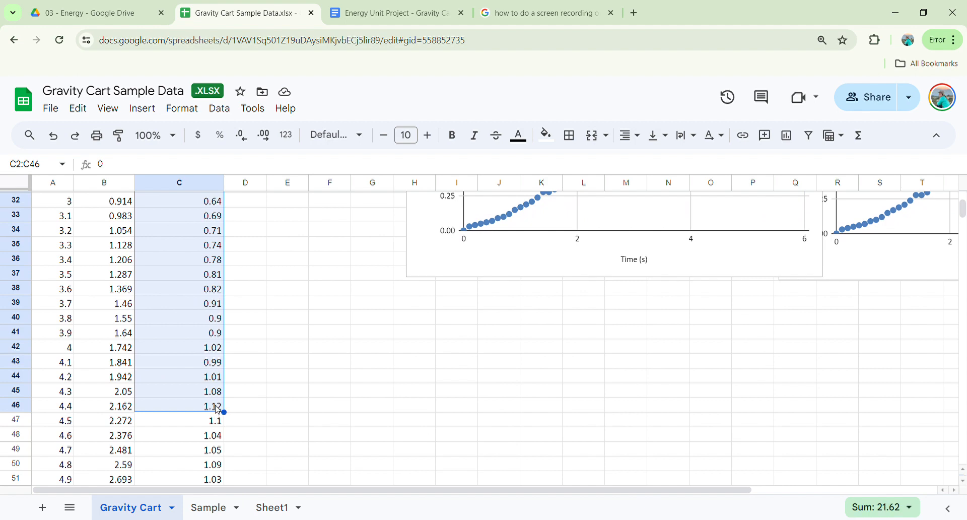
{"action": "scroll", "coordinate": [288, 356], "scroll_direction": "up", "scroll_amount": 10}
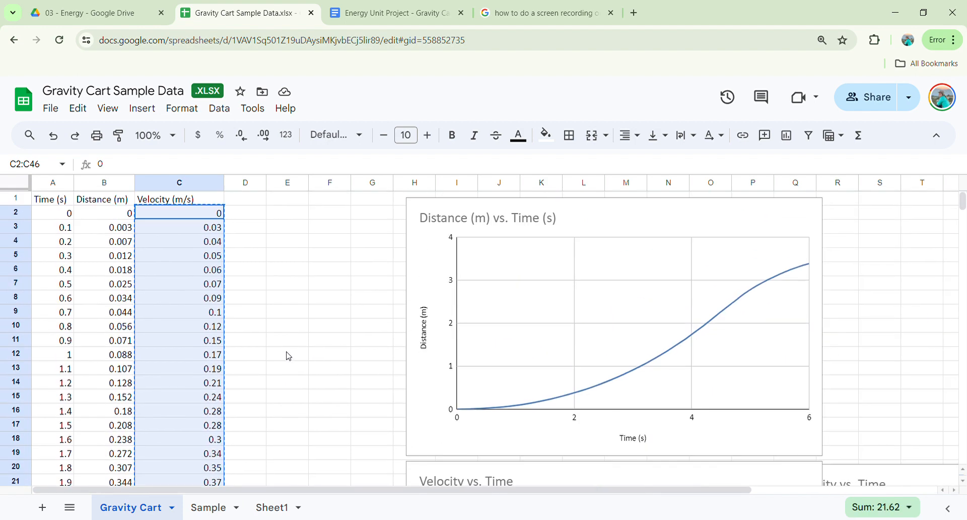
{"action": "left_click", "coordinate": [244, 221]}
{"action": "right_click", "coordinate": [243, 219]}
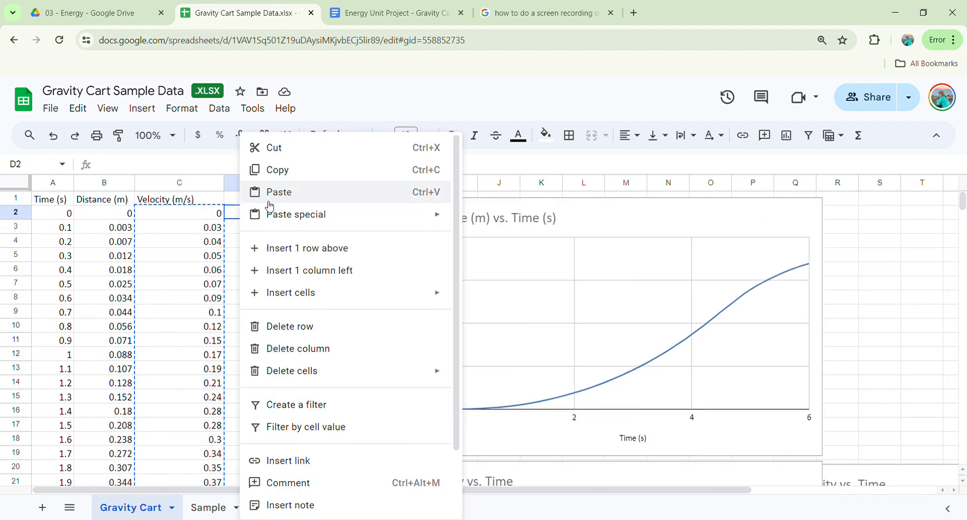
{"action": "mouse_move", "coordinate": [281, 221]}
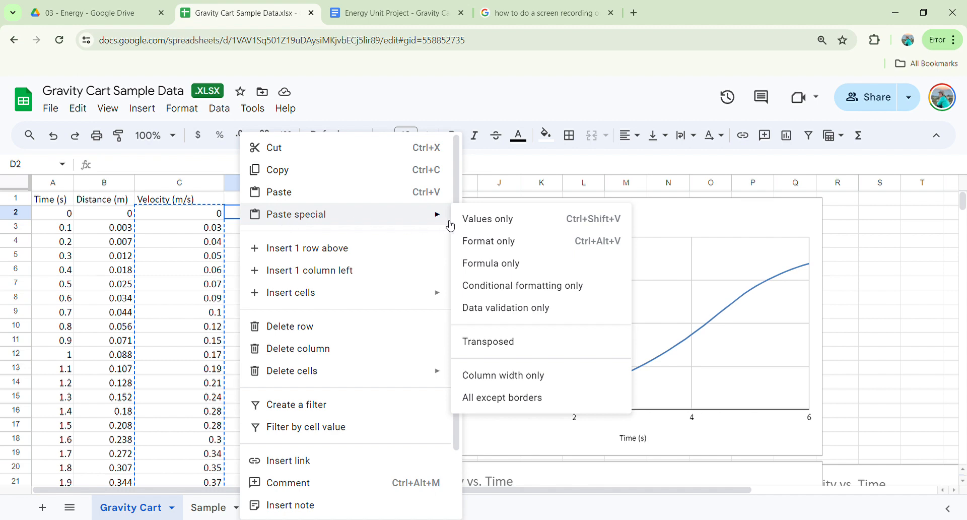
{"action": "left_click", "coordinate": [506, 223]}
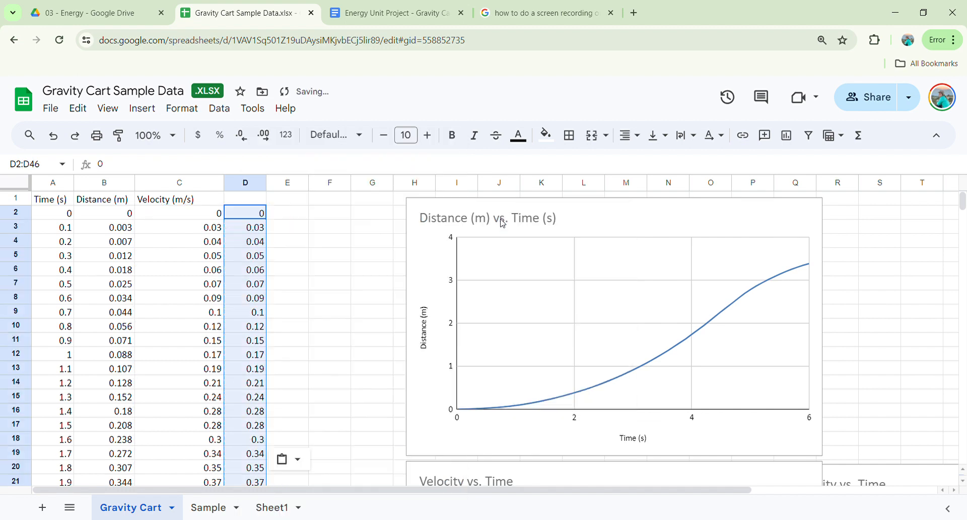
{"action": "left_click", "coordinate": [336, 256]}
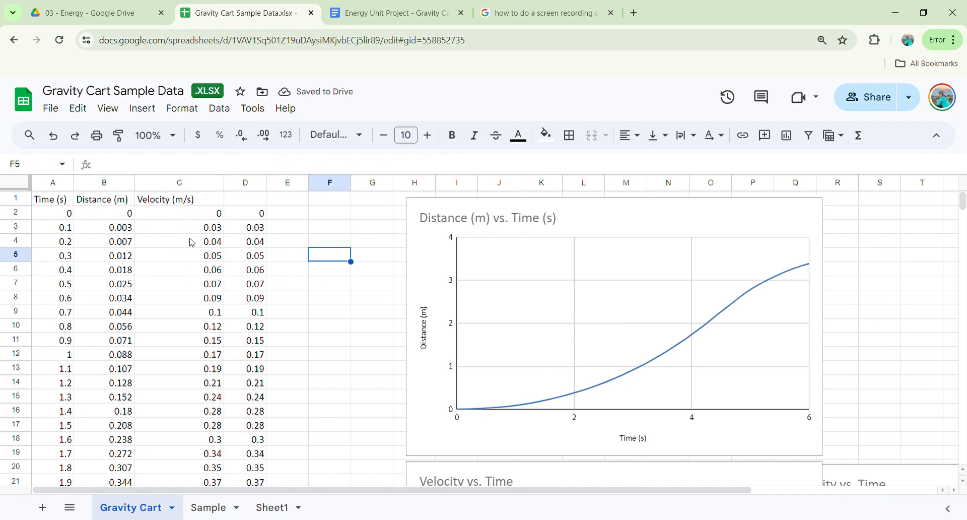
- Try to copy the remaining velocities in C47:C62 into column E, starting at E47, with a regular paste
{"action": "scroll", "coordinate": [298, 226], "scroll_direction": "down", "scroll_amount": 6}
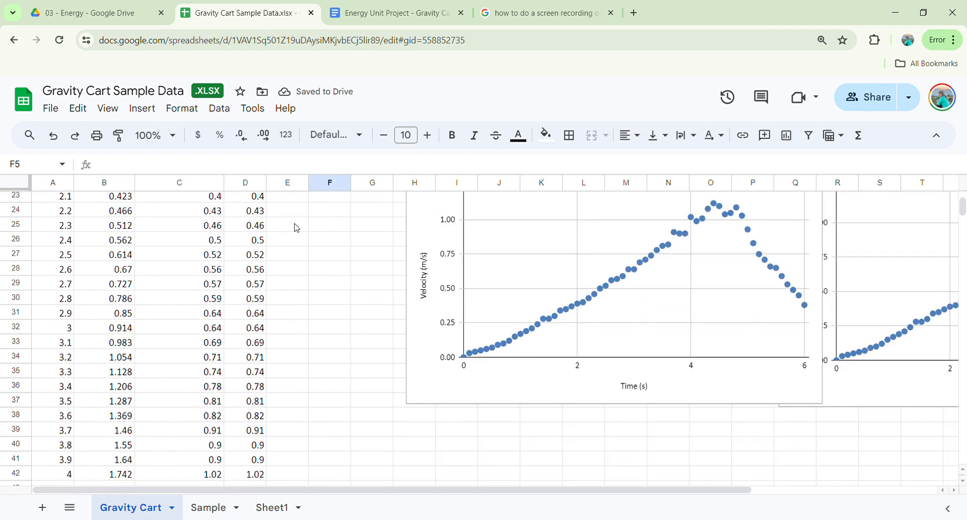
{"action": "scroll", "coordinate": [313, 347], "scroll_direction": "down", "scroll_amount": 7}
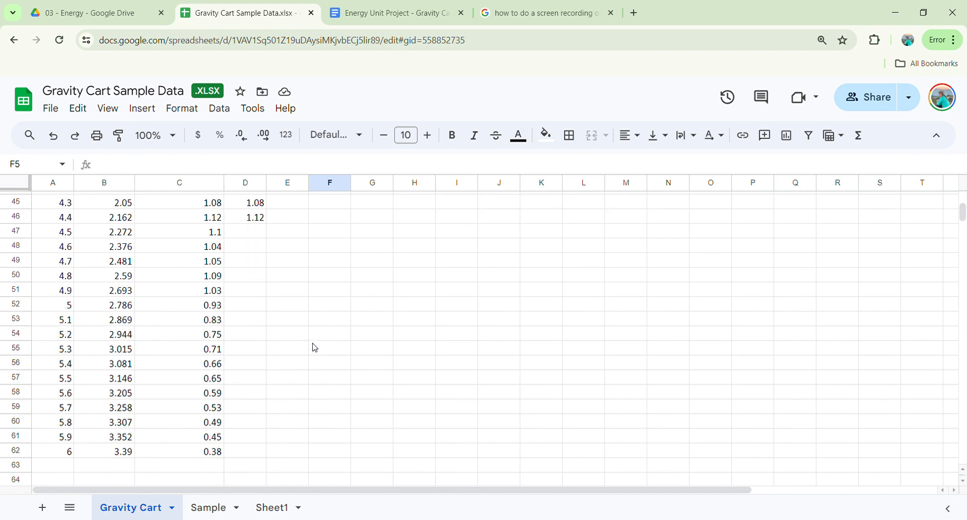
{"action": "left_click_drag", "start_coordinate": [208, 236], "coordinate": [207, 452]}
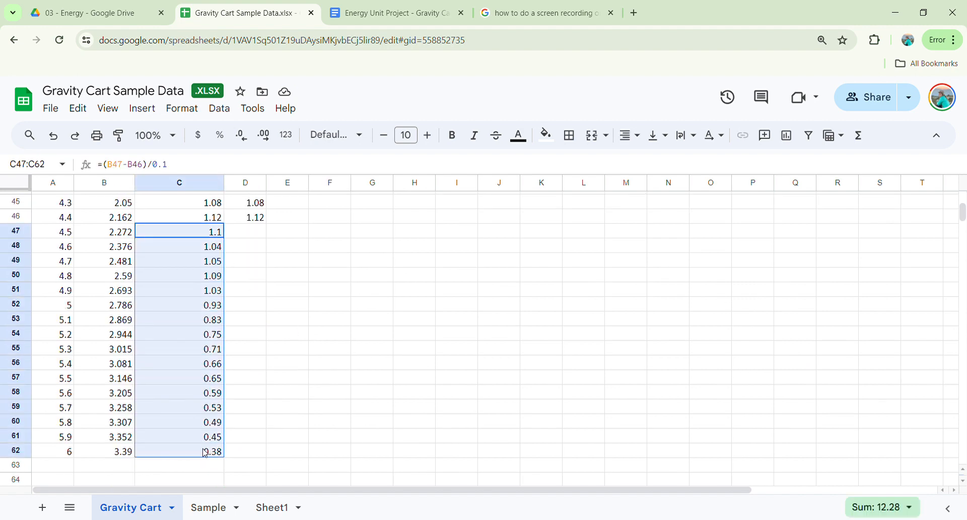
{"action": "key", "text": "ctrl+c"}
{"action": "left_click", "coordinate": [287, 236]}
{"action": "key", "text": "ctrl+v"}
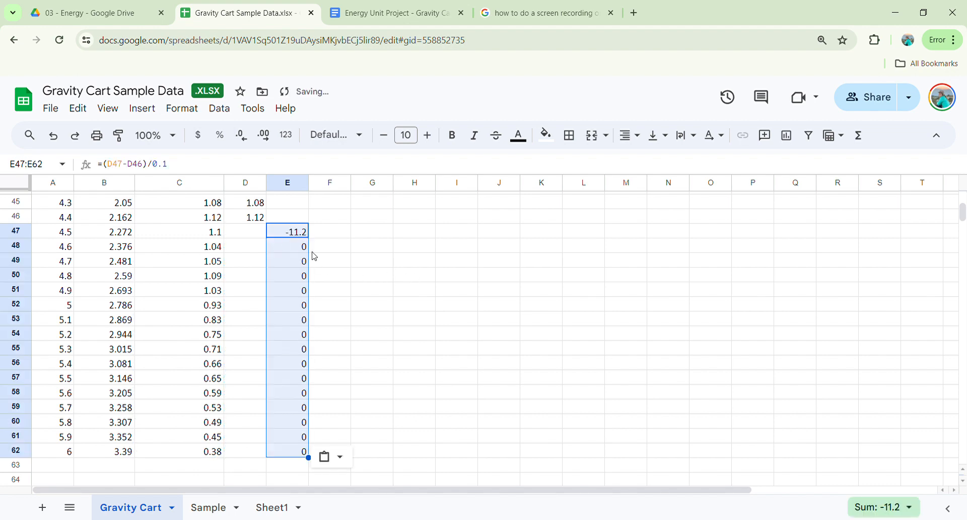
- Copy C47:C62 again and paste it as values only into column E, starting at E47
{"action": "left_click_drag", "start_coordinate": [210, 233], "coordinate": [215, 452]}
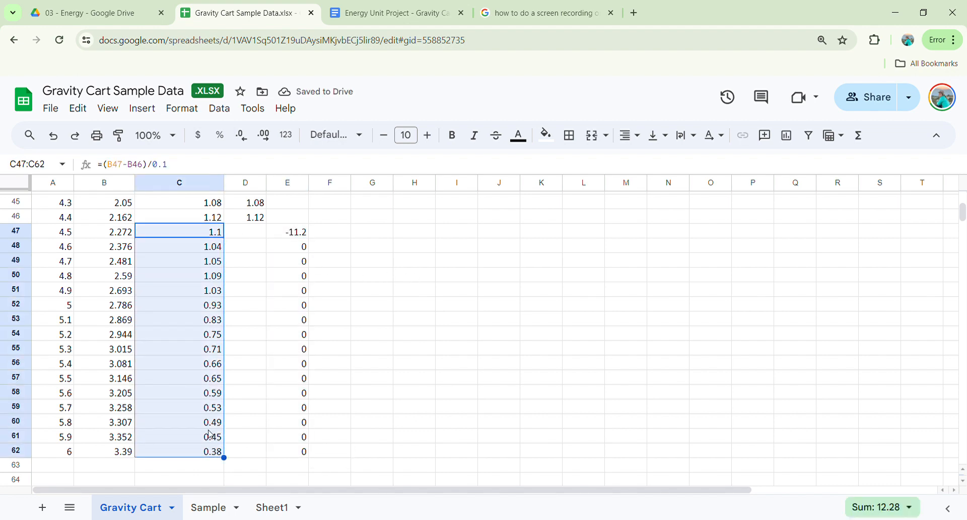
{"action": "key", "text": "ctrl+c"}
{"action": "left_click", "coordinate": [302, 233]}
{"action": "right_click", "coordinate": [303, 233]}
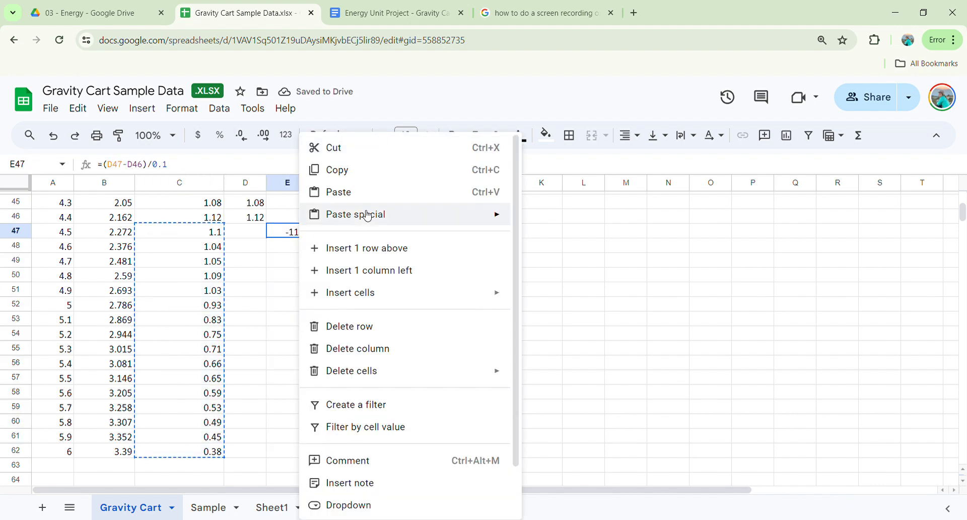
{"action": "mouse_move", "coordinate": [495, 220]}
{"action": "left_click", "coordinate": [555, 218]}
{"action": "left_click", "coordinate": [378, 293]}
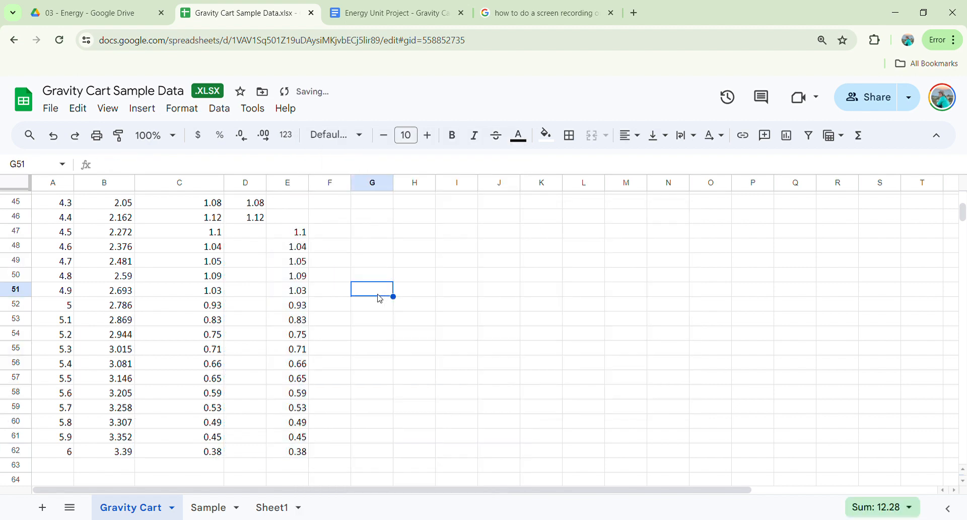
- Enter the heading "Can is being lowered" in D1 and widen column D to fit it
{"action": "scroll", "coordinate": [381, 288], "scroll_direction": "up", "scroll_amount": 12}
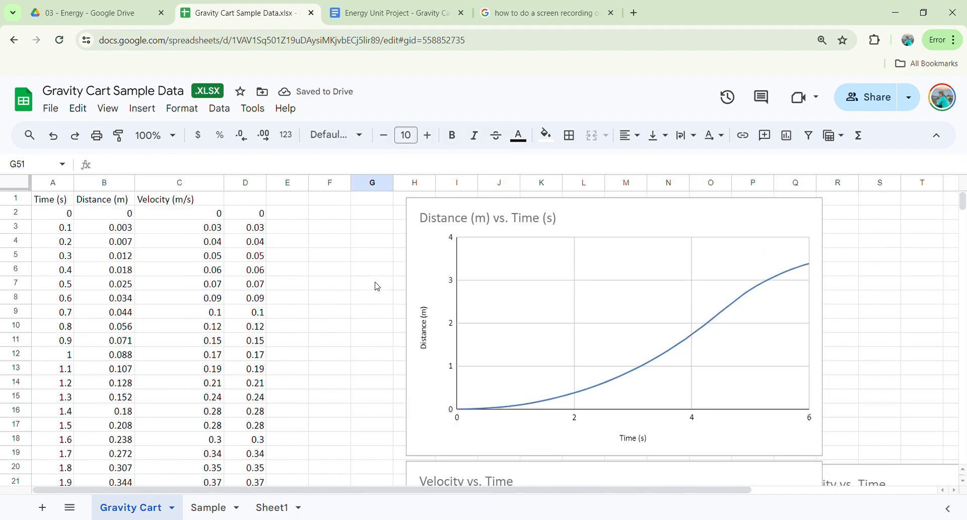
{"action": "left_click", "coordinate": [241, 200]}
{"action": "double_click", "coordinate": [241, 201]}
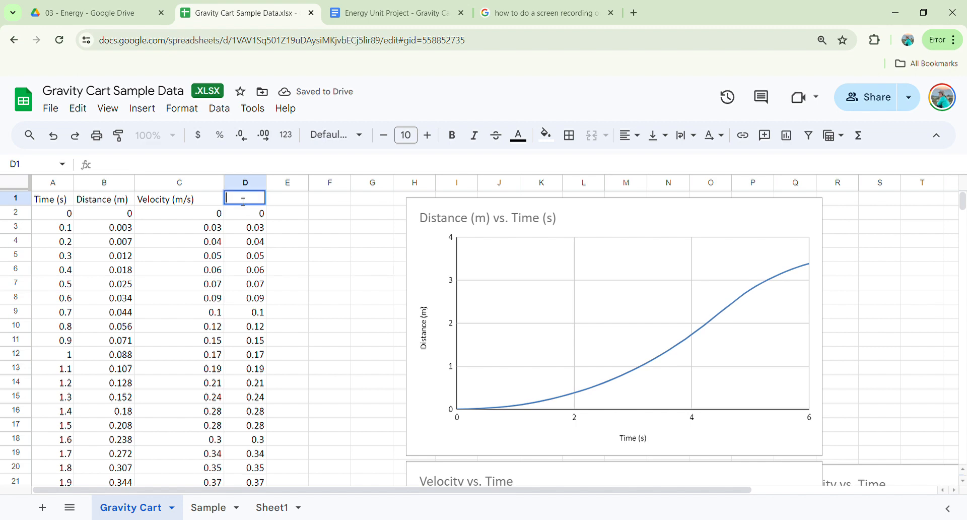
{"action": "type", "text": "Can is be"}
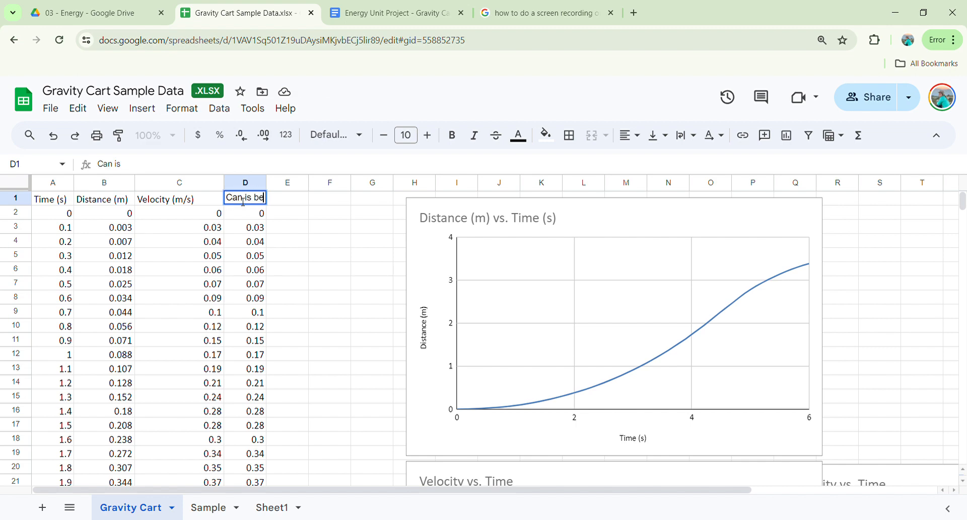
{"action": "type", "text": "ing lowered"}
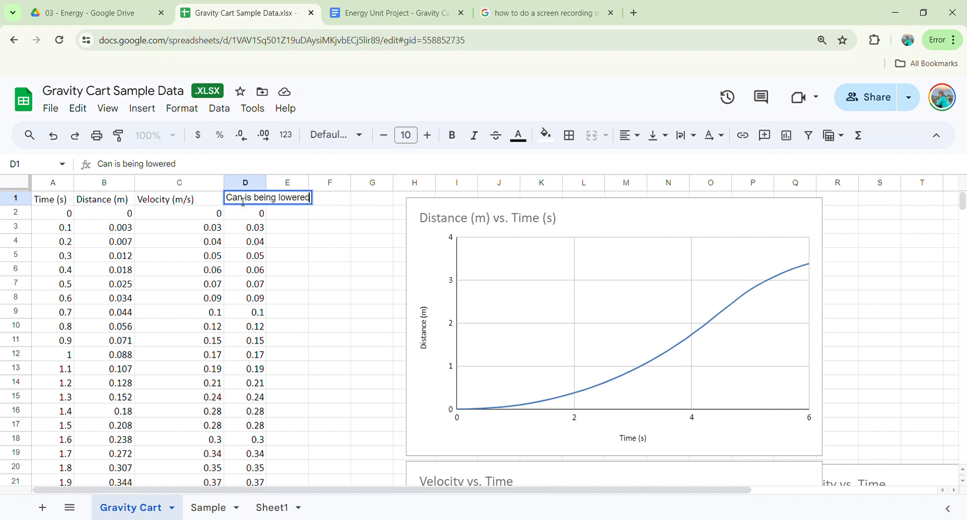
{"action": "key", "text": "Return"}
{"action": "key", "text": "Right"}
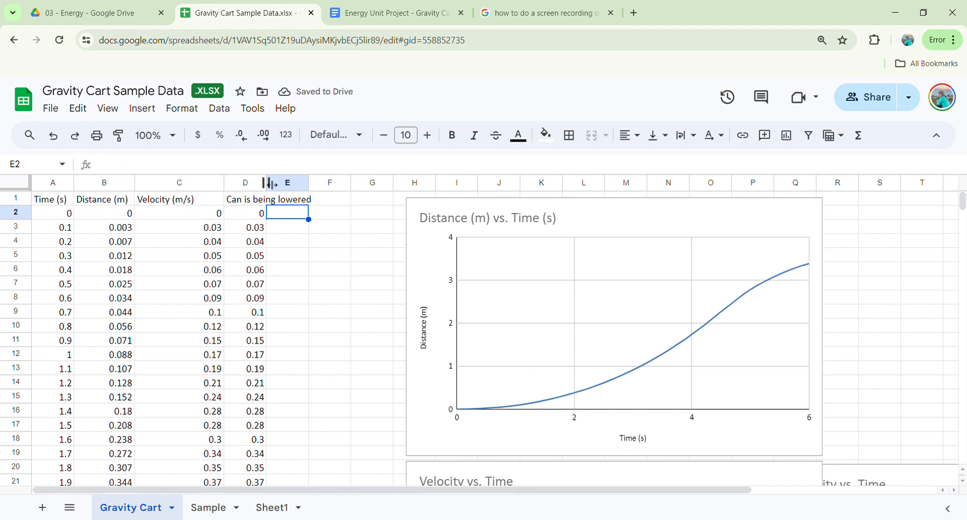
{"action": "left_click_drag", "start_coordinate": [267, 183], "coordinate": [321, 183]}
- Enter the heading "Cart is coasting" in E1 and widen column E to fit it
{"action": "double_click", "coordinate": [350, 201]}
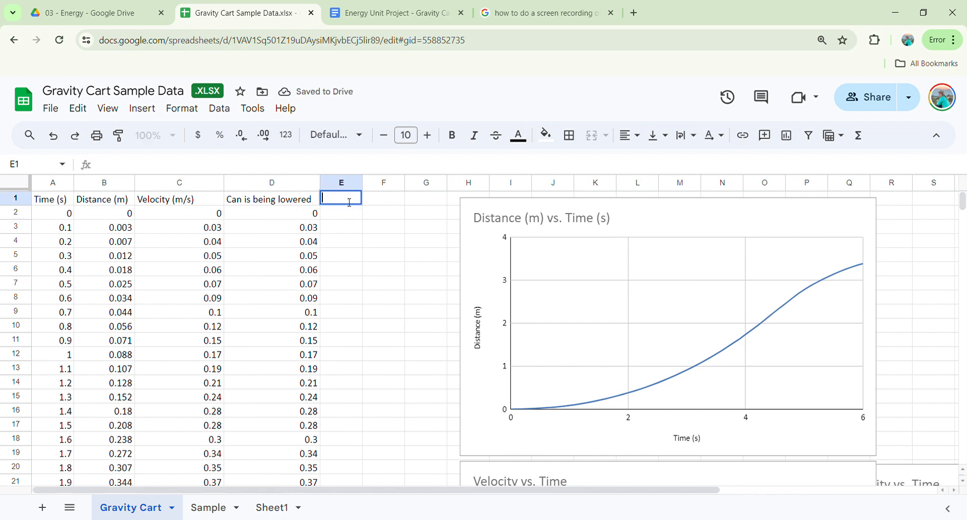
{"action": "type", "text": "Cart is coasting"}
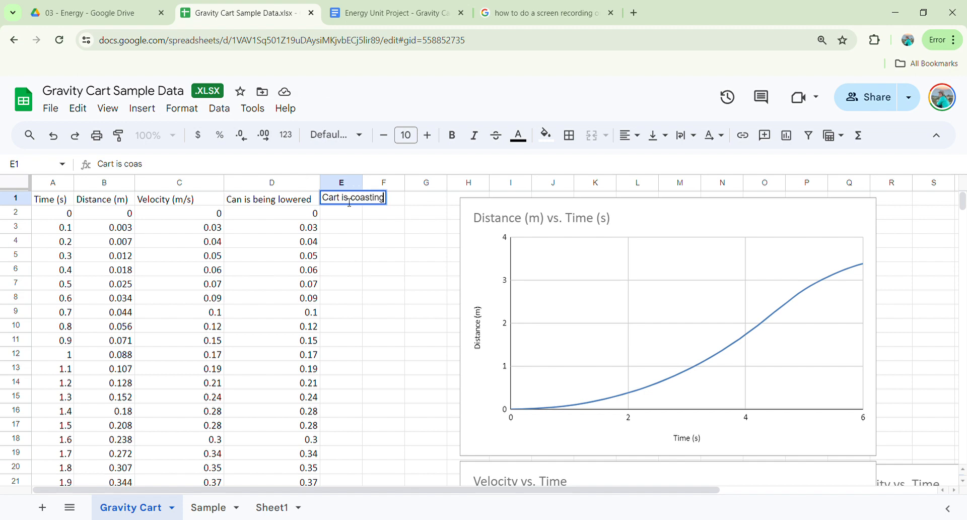
{"action": "key", "text": "Return"}
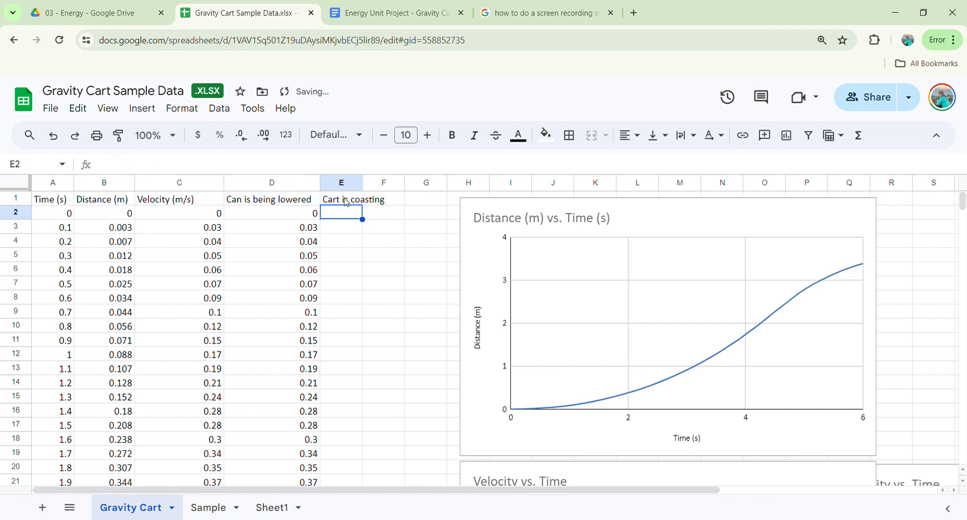
{"action": "left_click_drag", "start_coordinate": [362, 182], "coordinate": [406, 183]}
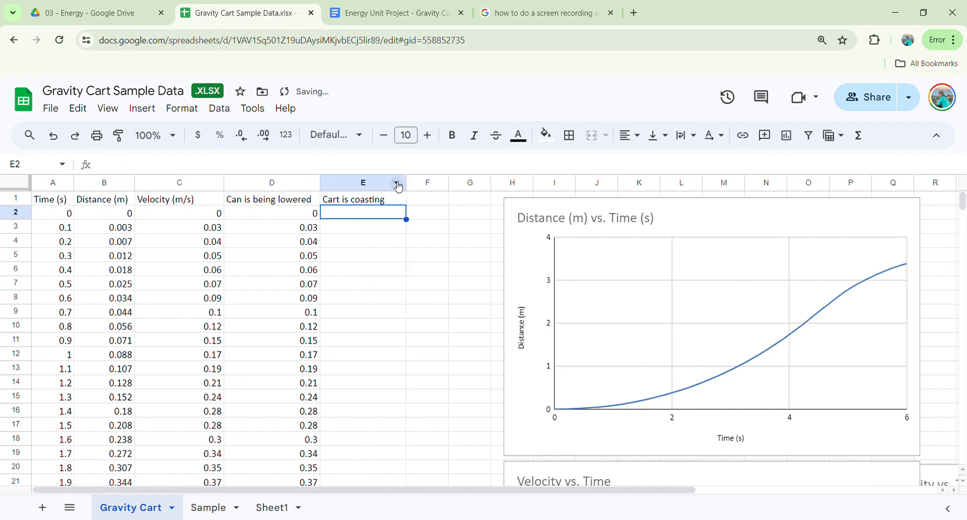
- Open the Velocity vs. Time chart beneath the distance chart for editing and show its data setup options
{"action": "scroll", "coordinate": [244, 285], "scroll_direction": "down", "scroll_amount": 12}
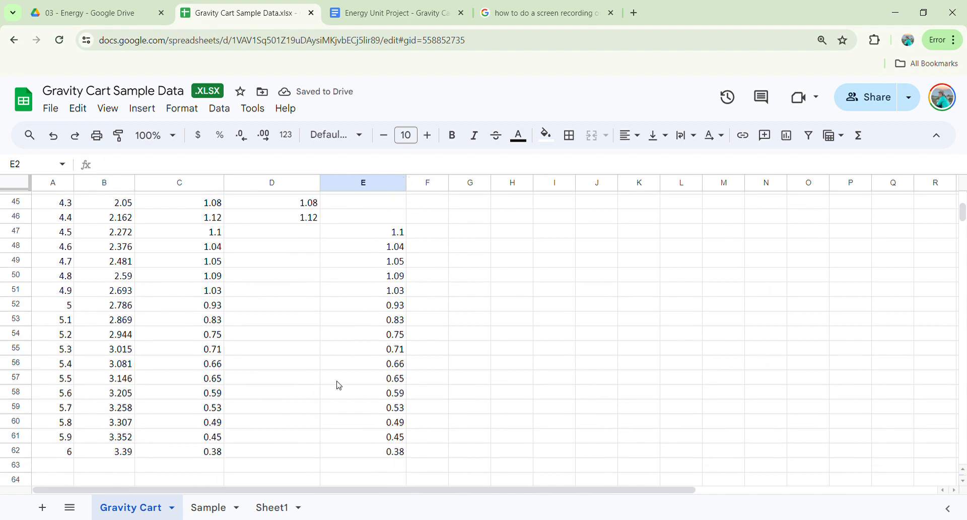
{"action": "scroll", "coordinate": [636, 353], "scroll_direction": "up", "scroll_amount": 10}
{"action": "scroll", "coordinate": [609, 335], "scroll_direction": "down", "scroll_amount": 4}
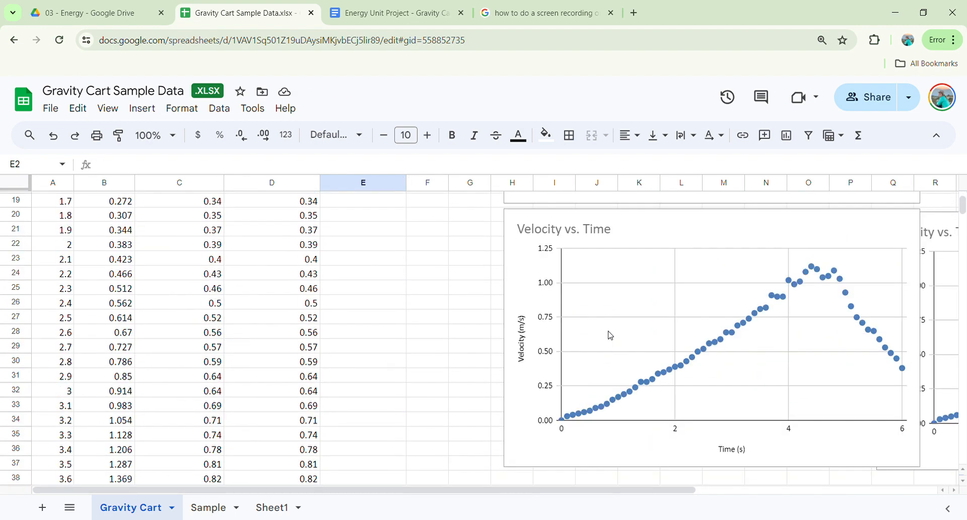
{"action": "scroll", "coordinate": [614, 316], "scroll_direction": "up", "scroll_amount": 2}
{"action": "scroll", "coordinate": [760, 366], "scroll_direction": "down", "scroll_amount": 1}
{"action": "left_click", "coordinate": [761, 369]}
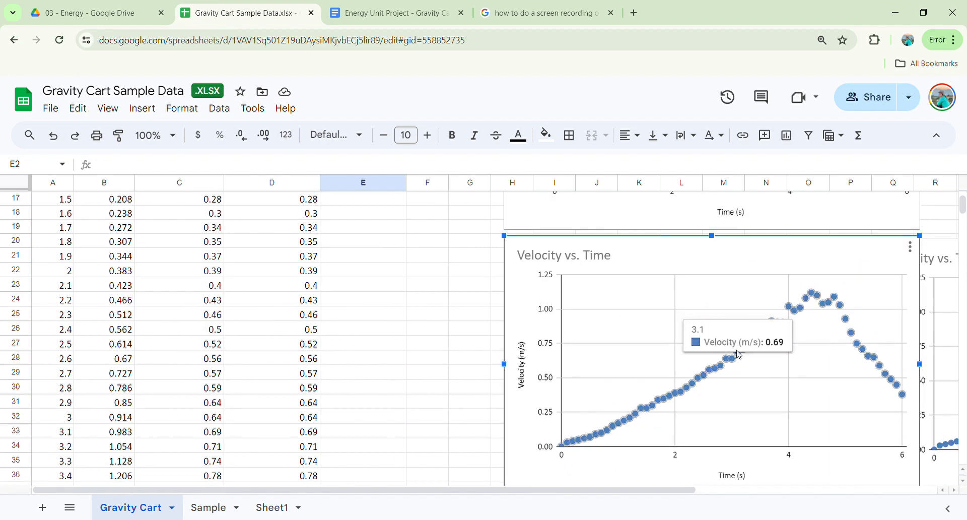
{"action": "double_click", "coordinate": [761, 369]}
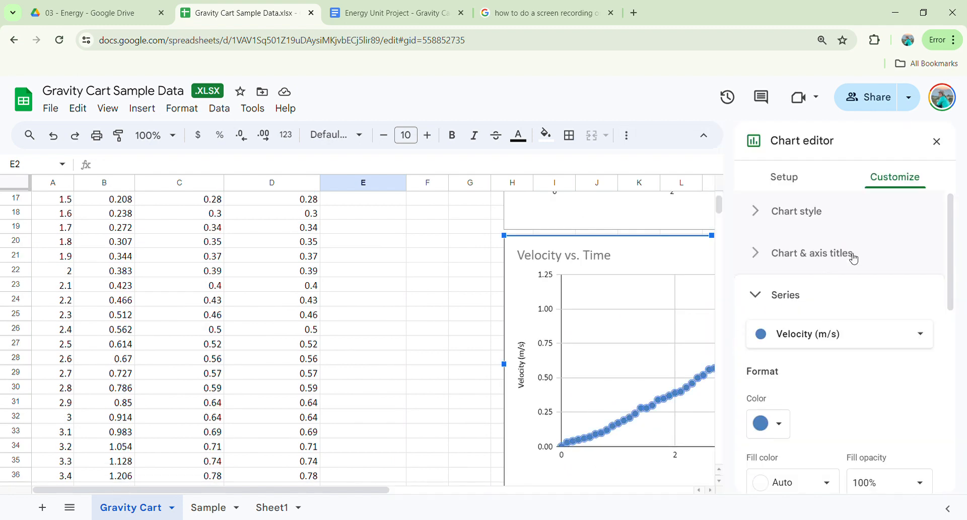
{"action": "left_click", "coordinate": [784, 178]}
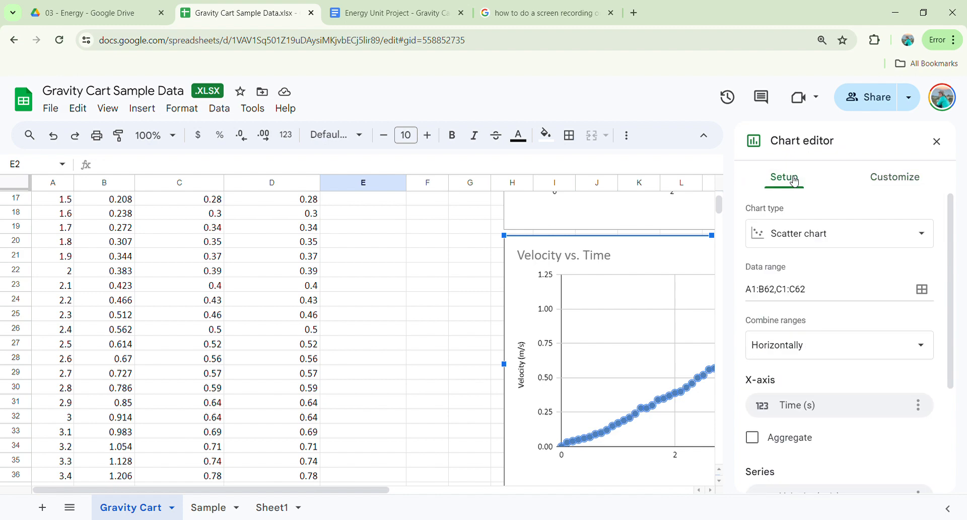
- Add the "Can is being lowered" range D1:D62 as a new series in the Velocity vs. Time chart
{"action": "scroll", "coordinate": [858, 310], "scroll_direction": "down", "scroll_amount": 3}
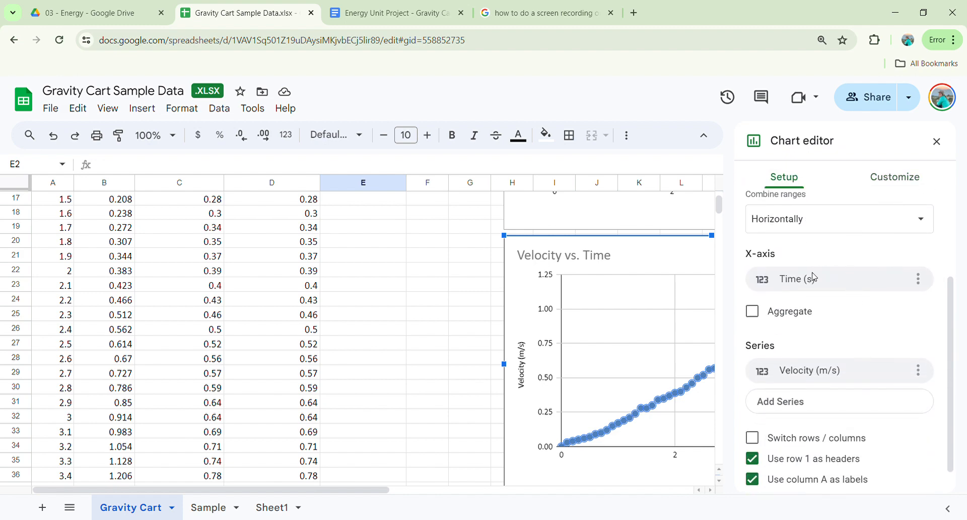
{"action": "scroll", "coordinate": [847, 282], "scroll_direction": "down", "scroll_amount": 1}
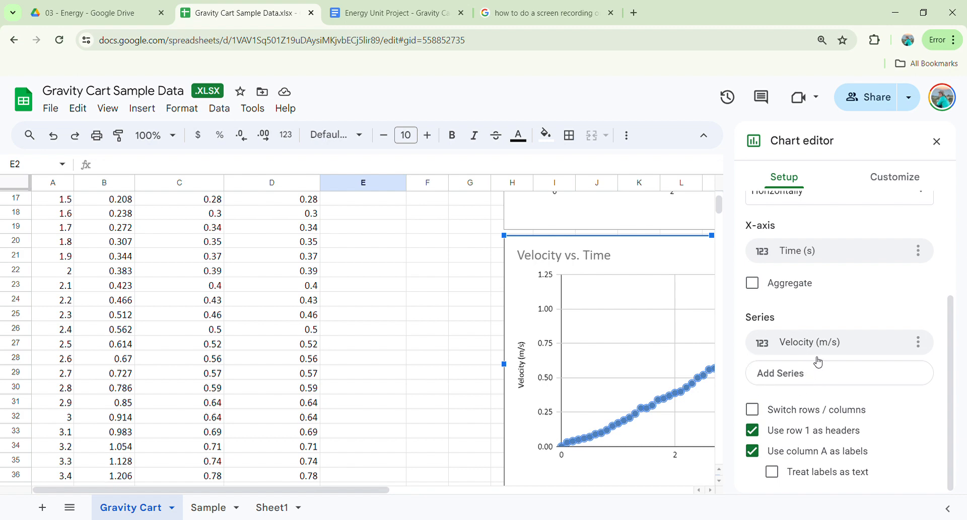
{"action": "left_click", "coordinate": [794, 379]}
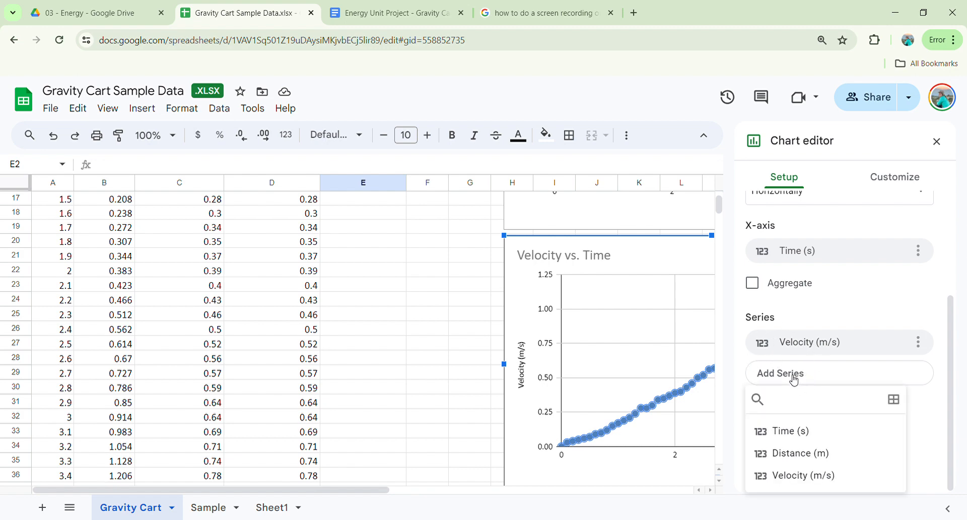
{"action": "left_click", "coordinate": [894, 400]}
{"action": "scroll", "coordinate": [272, 323], "scroll_direction": "up", "scroll_amount": 5}
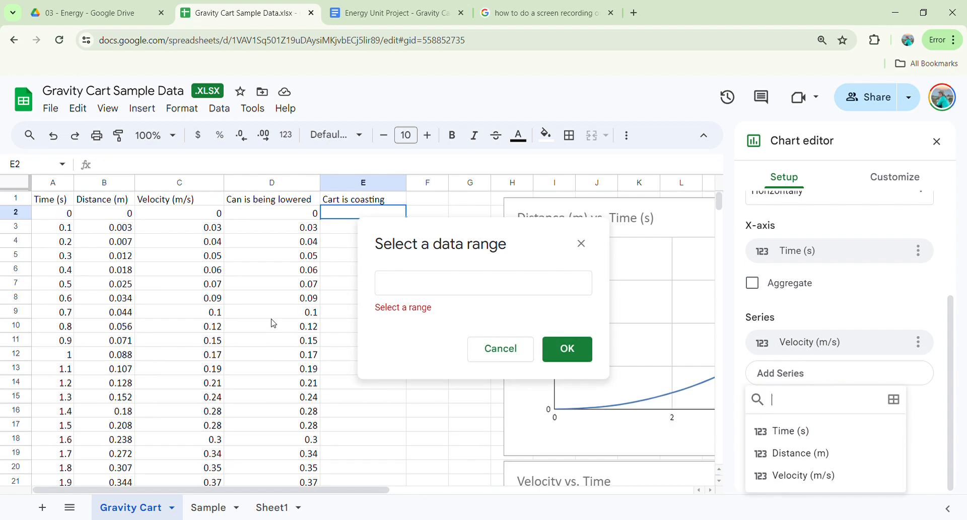
{"action": "left_click_drag", "start_coordinate": [277, 201], "coordinate": [276, 341]}
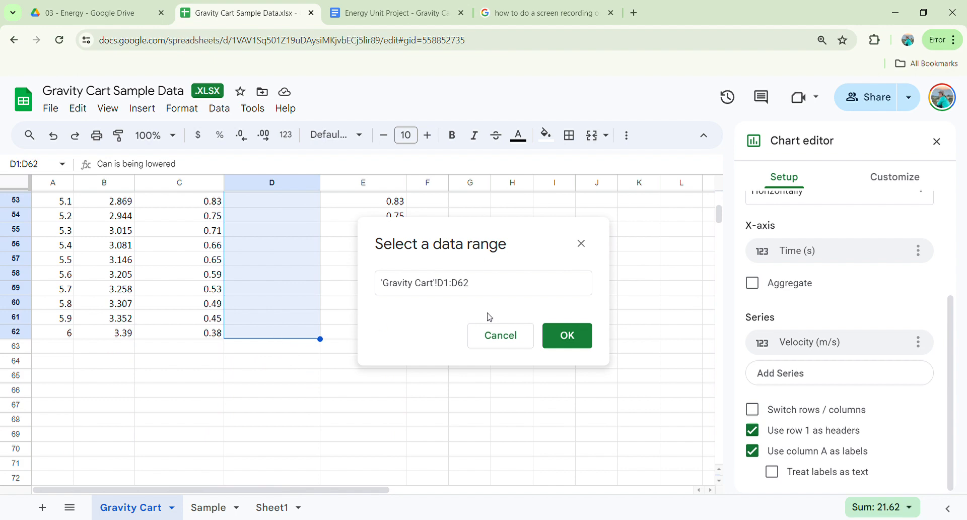
{"action": "left_click", "coordinate": [581, 343]}
{"action": "scroll", "coordinate": [526, 363], "scroll_direction": "up", "scroll_amount": 10}
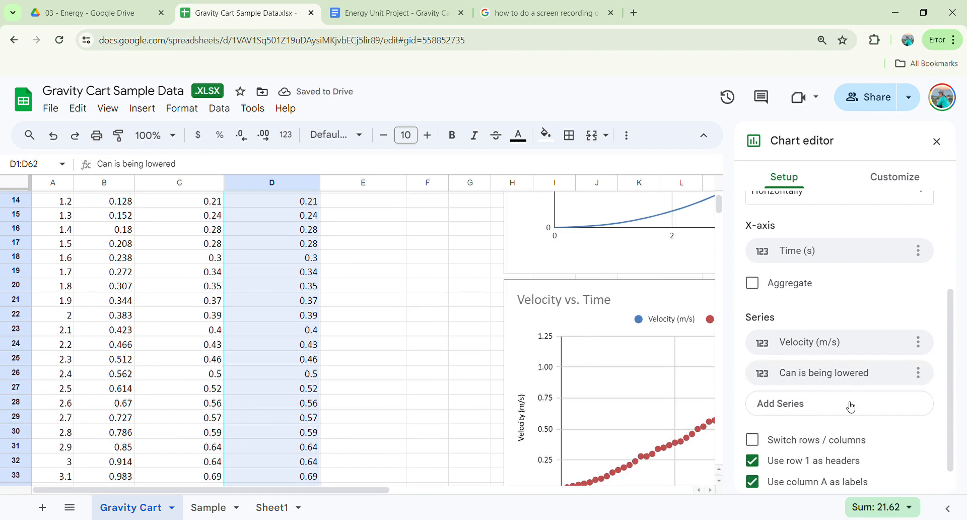
- Add the "Cart is coasting" range E1:E62 as a new series in the Velocity vs. Time chart
{"action": "left_click", "coordinate": [804, 408]}
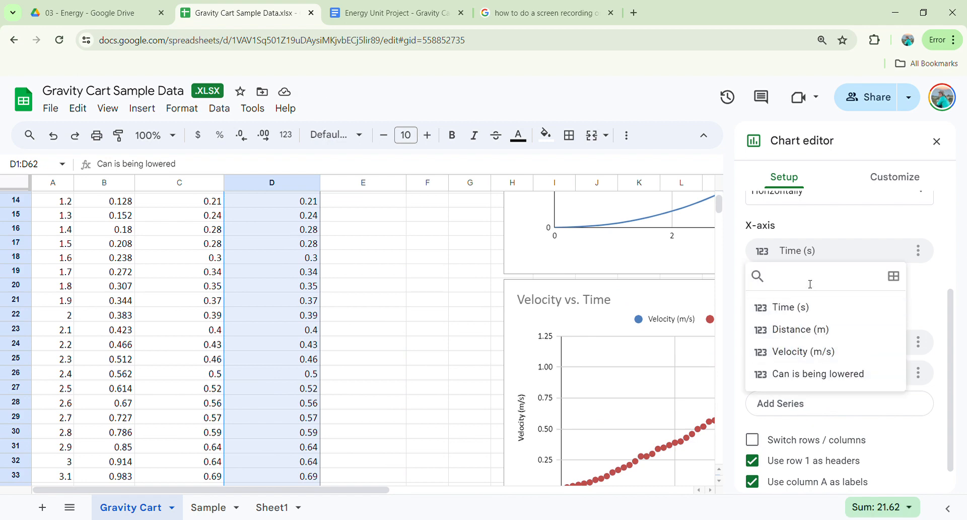
{"action": "left_click", "coordinate": [894, 276]}
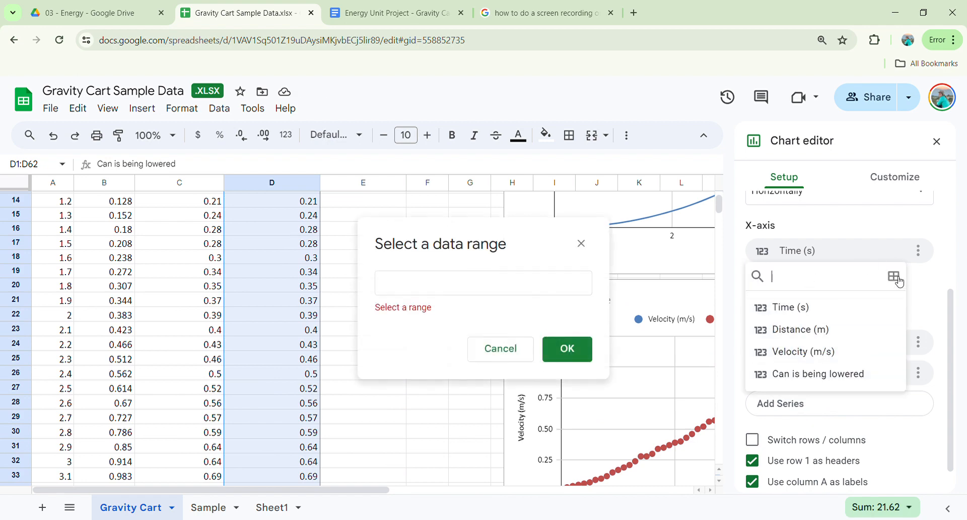
{"action": "scroll", "coordinate": [292, 316], "scroll_direction": "up", "scroll_amount": 5}
{"action": "left_click_drag", "start_coordinate": [346, 199], "coordinate": [382, 429]}
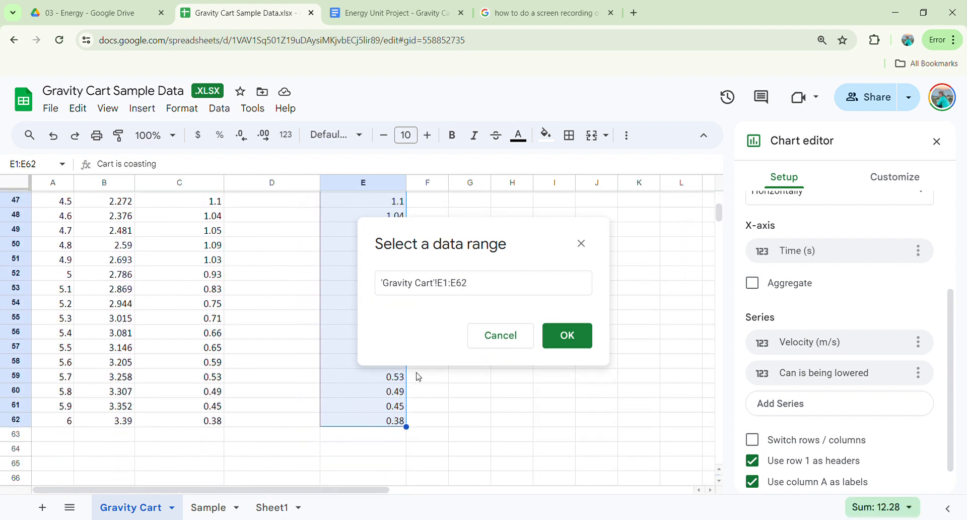
{"action": "left_click", "coordinate": [556, 334]}
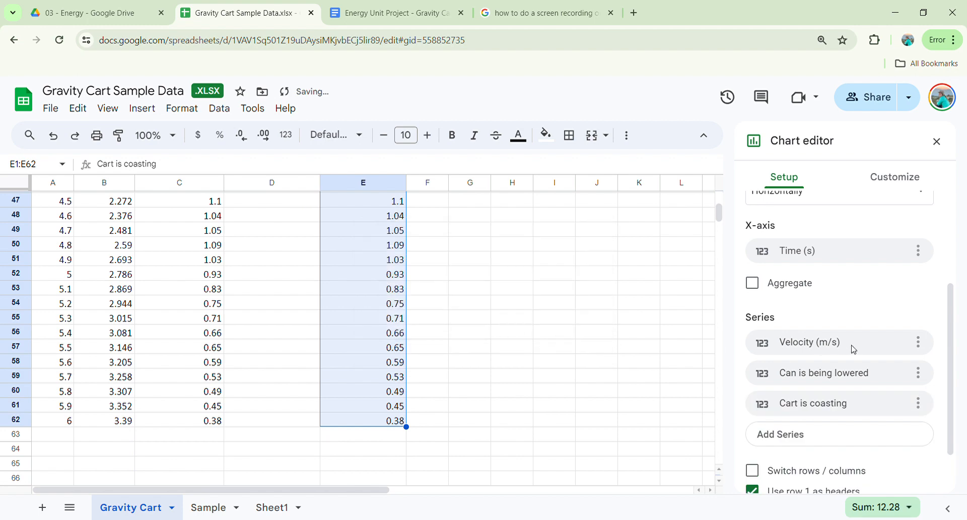
- Remove the original Velocity (m/s) series from the Velocity vs. Time chart and review the chart against the distance chart above
{"action": "left_click", "coordinate": [920, 343]}
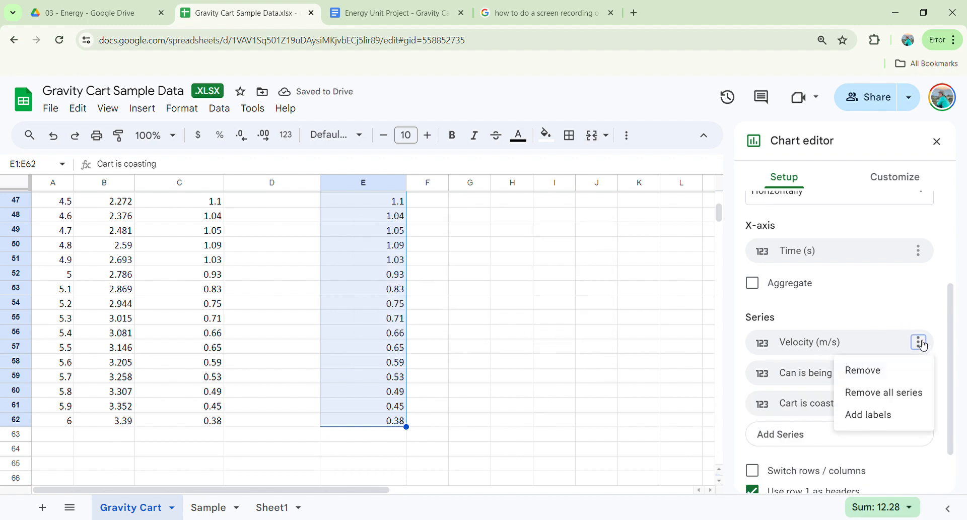
{"action": "left_click", "coordinate": [881, 373]}
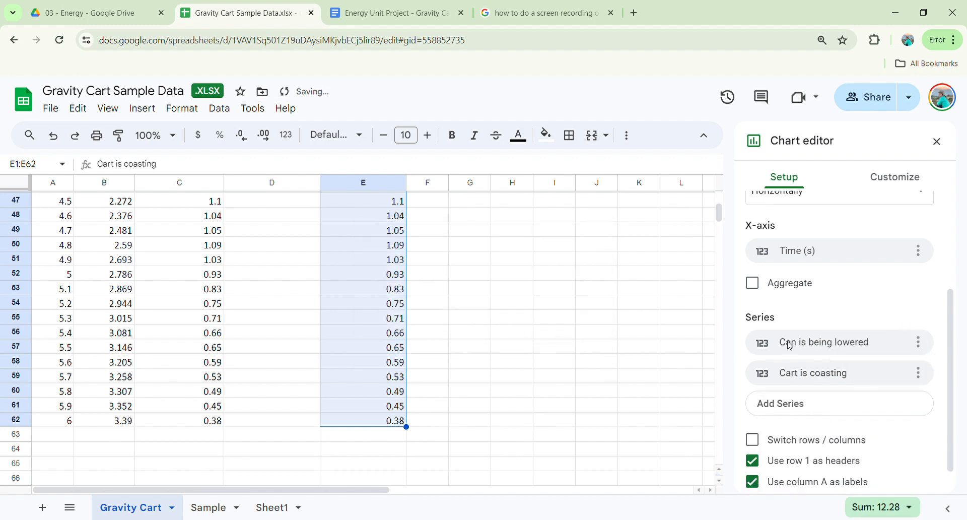
{"action": "scroll", "coordinate": [643, 408], "scroll_direction": "up", "scroll_amount": 10}
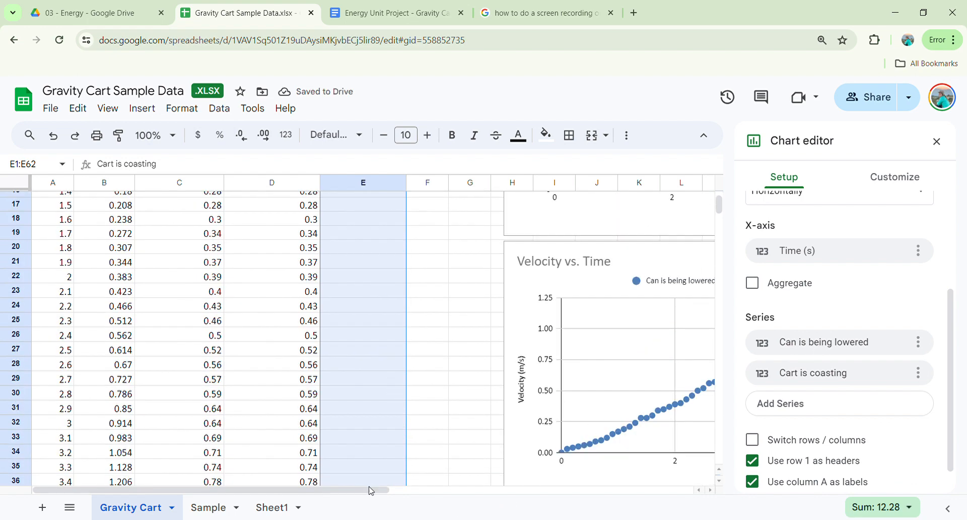
{"action": "left_click_drag", "start_coordinate": [381, 489], "coordinate": [553, 492]}
{"action": "scroll", "coordinate": [522, 453], "scroll_direction": "down", "scroll_amount": 1}
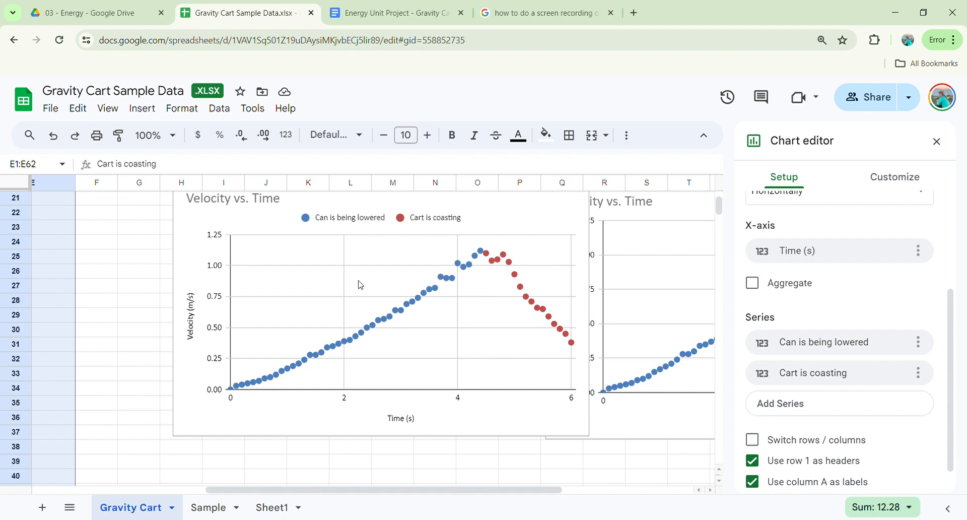
{"action": "scroll", "coordinate": [373, 236], "scroll_direction": "up", "scroll_amount": 1}
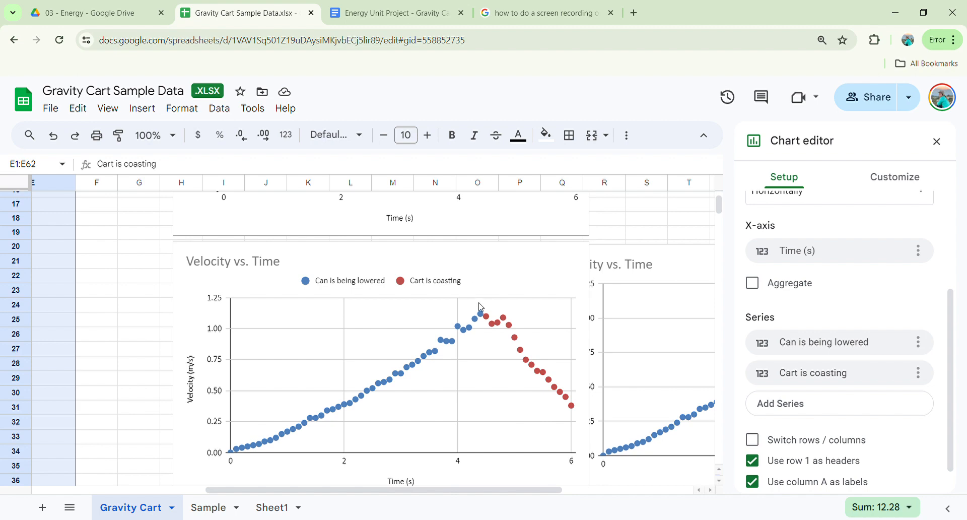
{"action": "scroll", "coordinate": [481, 307], "scroll_direction": "up", "scroll_amount": 5}
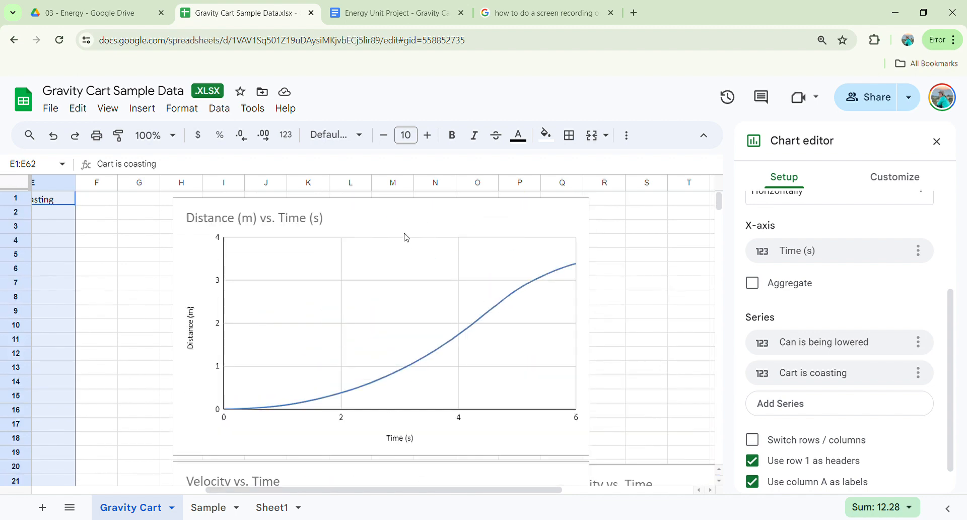
{"action": "scroll", "coordinate": [407, 237], "scroll_direction": "down", "scroll_amount": 6}
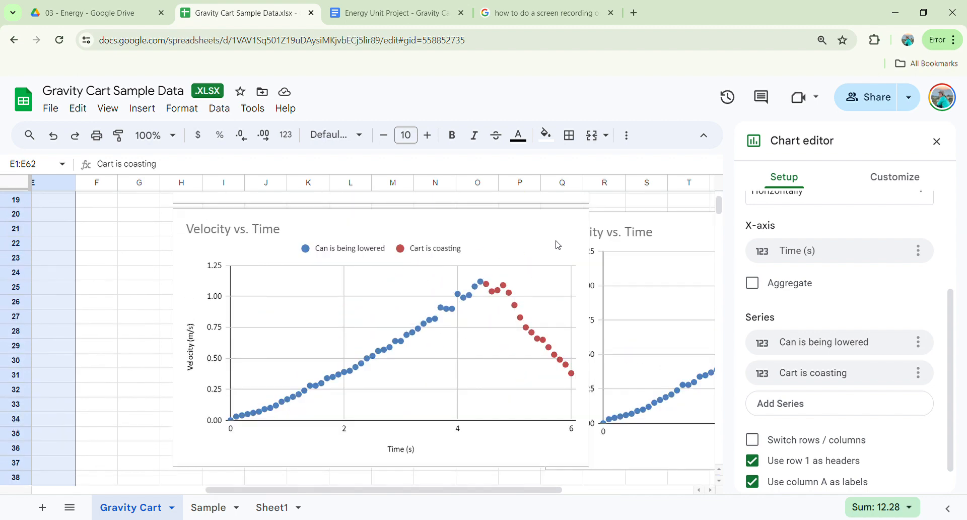
- Add linear trendlines to all series in the Velocity vs. Time chart and select the "Can is being lowered" trendline
{"action": "left_click", "coordinate": [447, 233]}
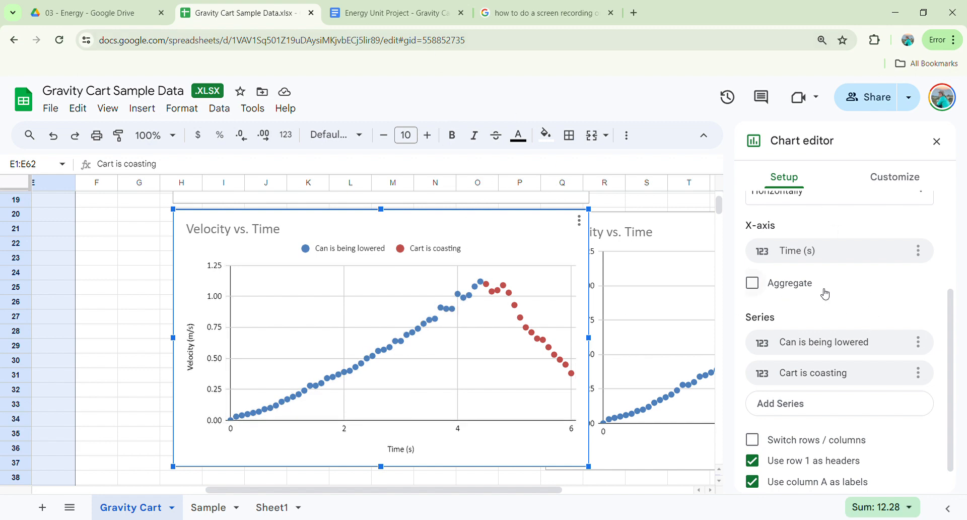
{"action": "scroll", "coordinate": [825, 294], "scroll_direction": "up", "scroll_amount": 3}
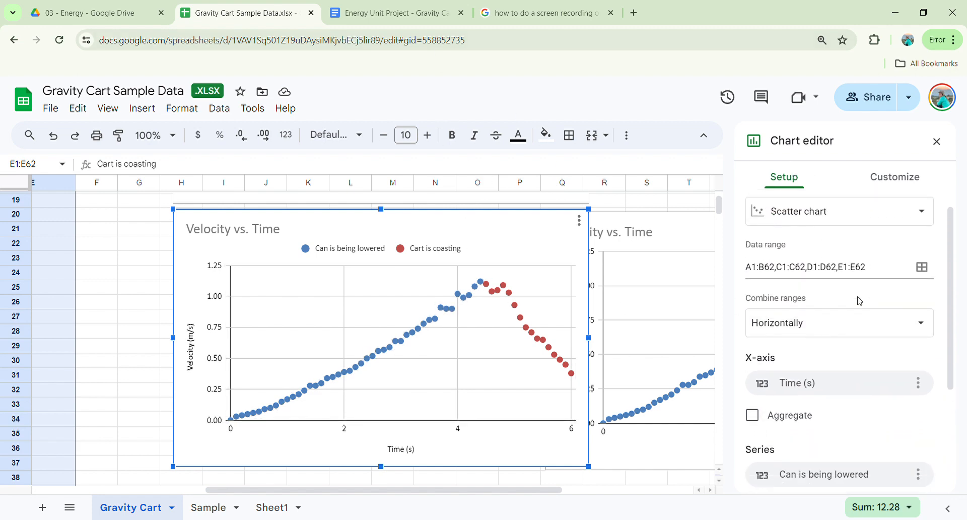
{"action": "scroll", "coordinate": [859, 301], "scroll_direction": "down", "scroll_amount": 3}
{"action": "scroll", "coordinate": [836, 308], "scroll_direction": "up", "scroll_amount": 3}
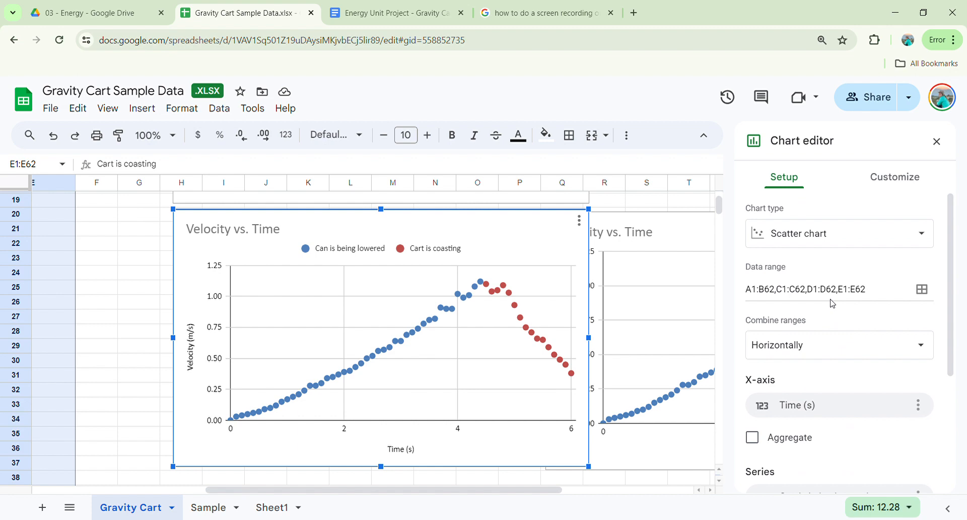
{"action": "left_click", "coordinate": [883, 181]}
{"action": "left_click", "coordinate": [789, 295]}
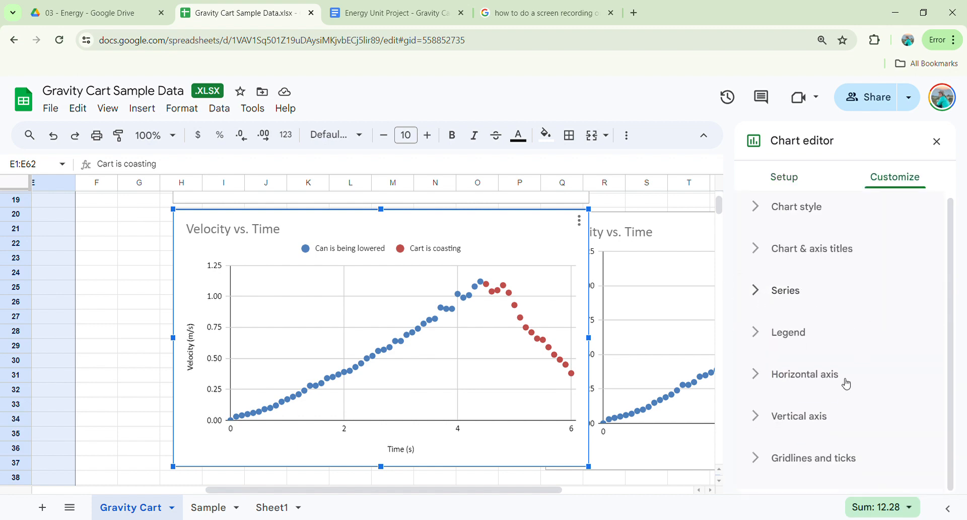
{"action": "left_click", "coordinate": [761, 296]}
{"action": "scroll", "coordinate": [859, 301], "scroll_direction": "down", "scroll_amount": 4}
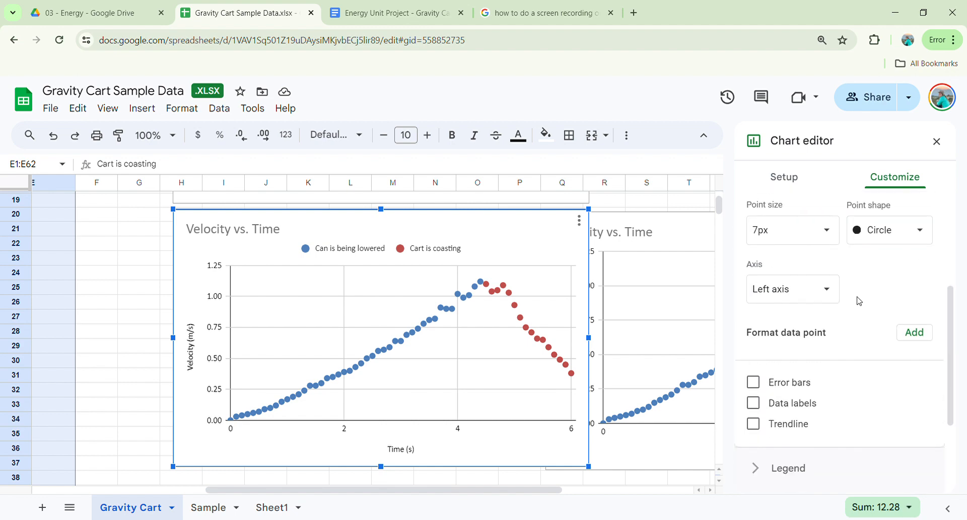
{"action": "scroll", "coordinate": [860, 301], "scroll_direction": "up", "scroll_amount": 1}
{"action": "scroll", "coordinate": [860, 300], "scroll_direction": "down", "scroll_amount": 1}
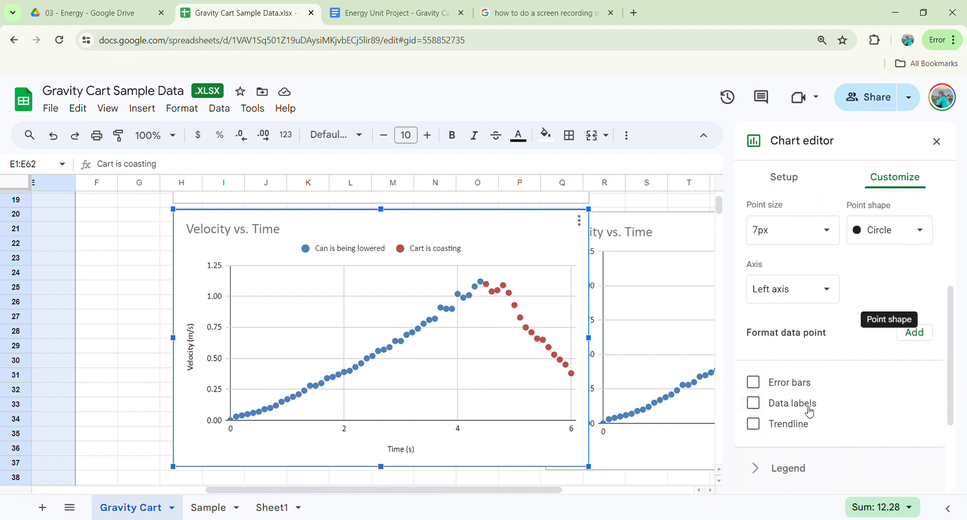
{"action": "left_click", "coordinate": [754, 424]}
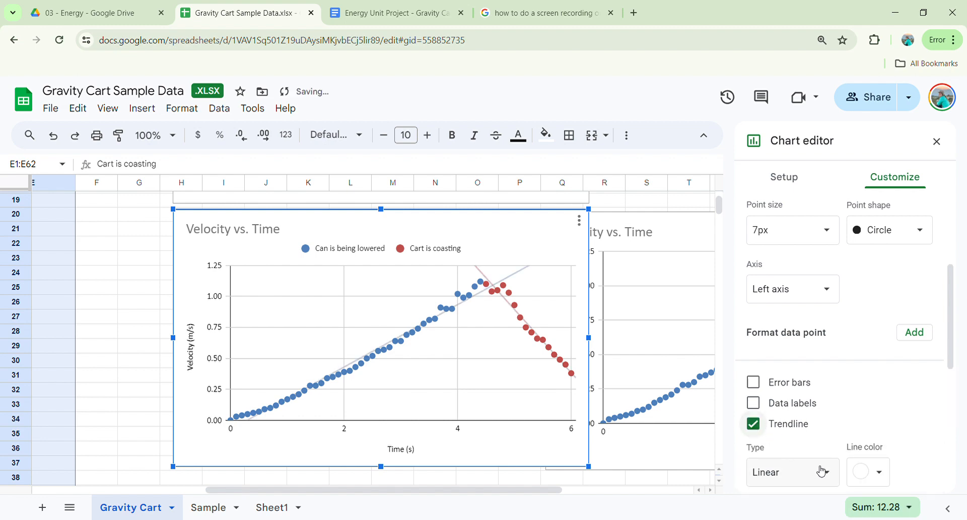
{"action": "left_click", "coordinate": [508, 282]}
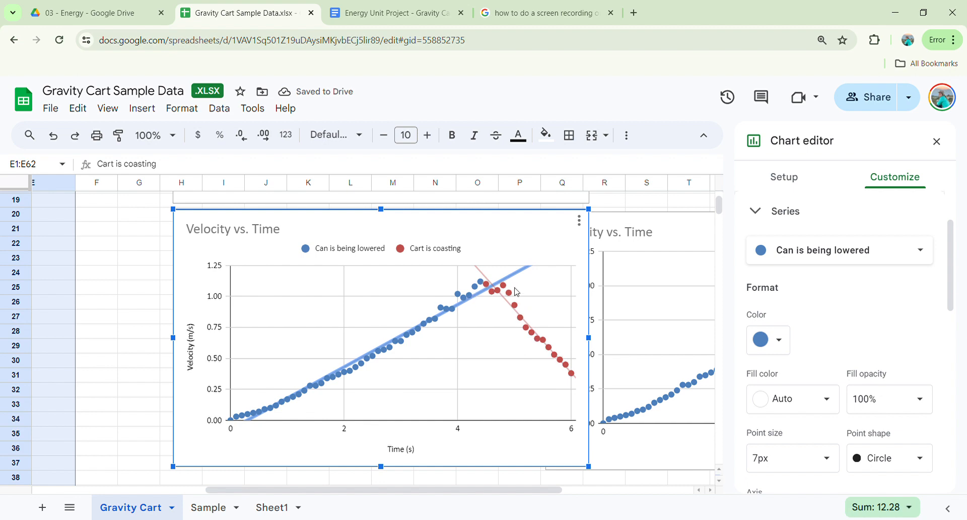